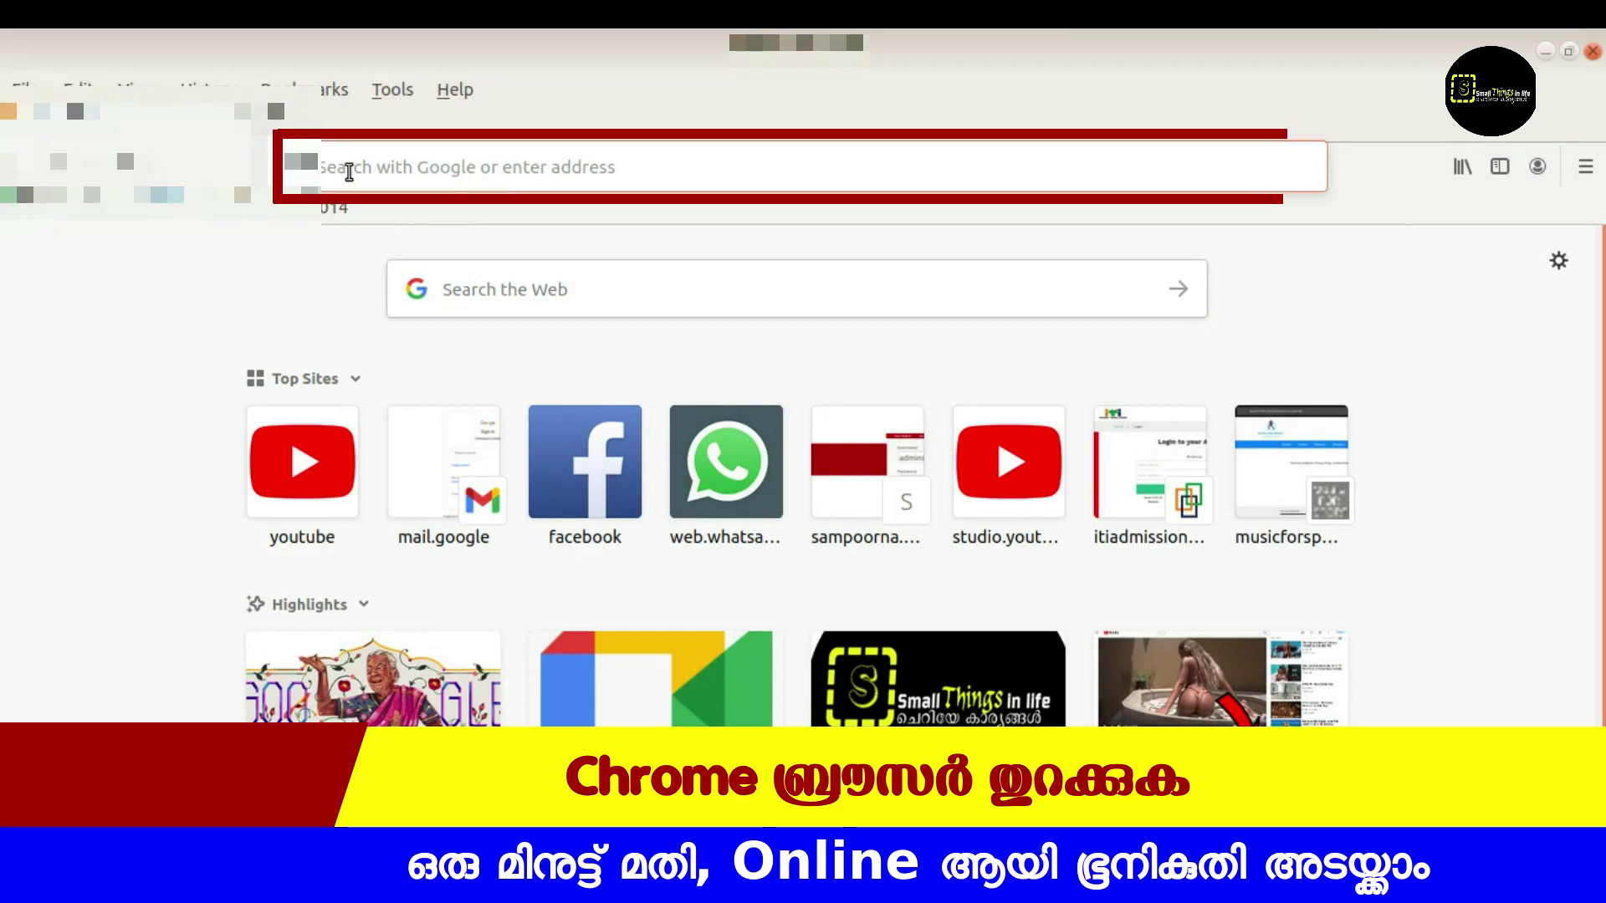
pyautogui.click(349, 171)
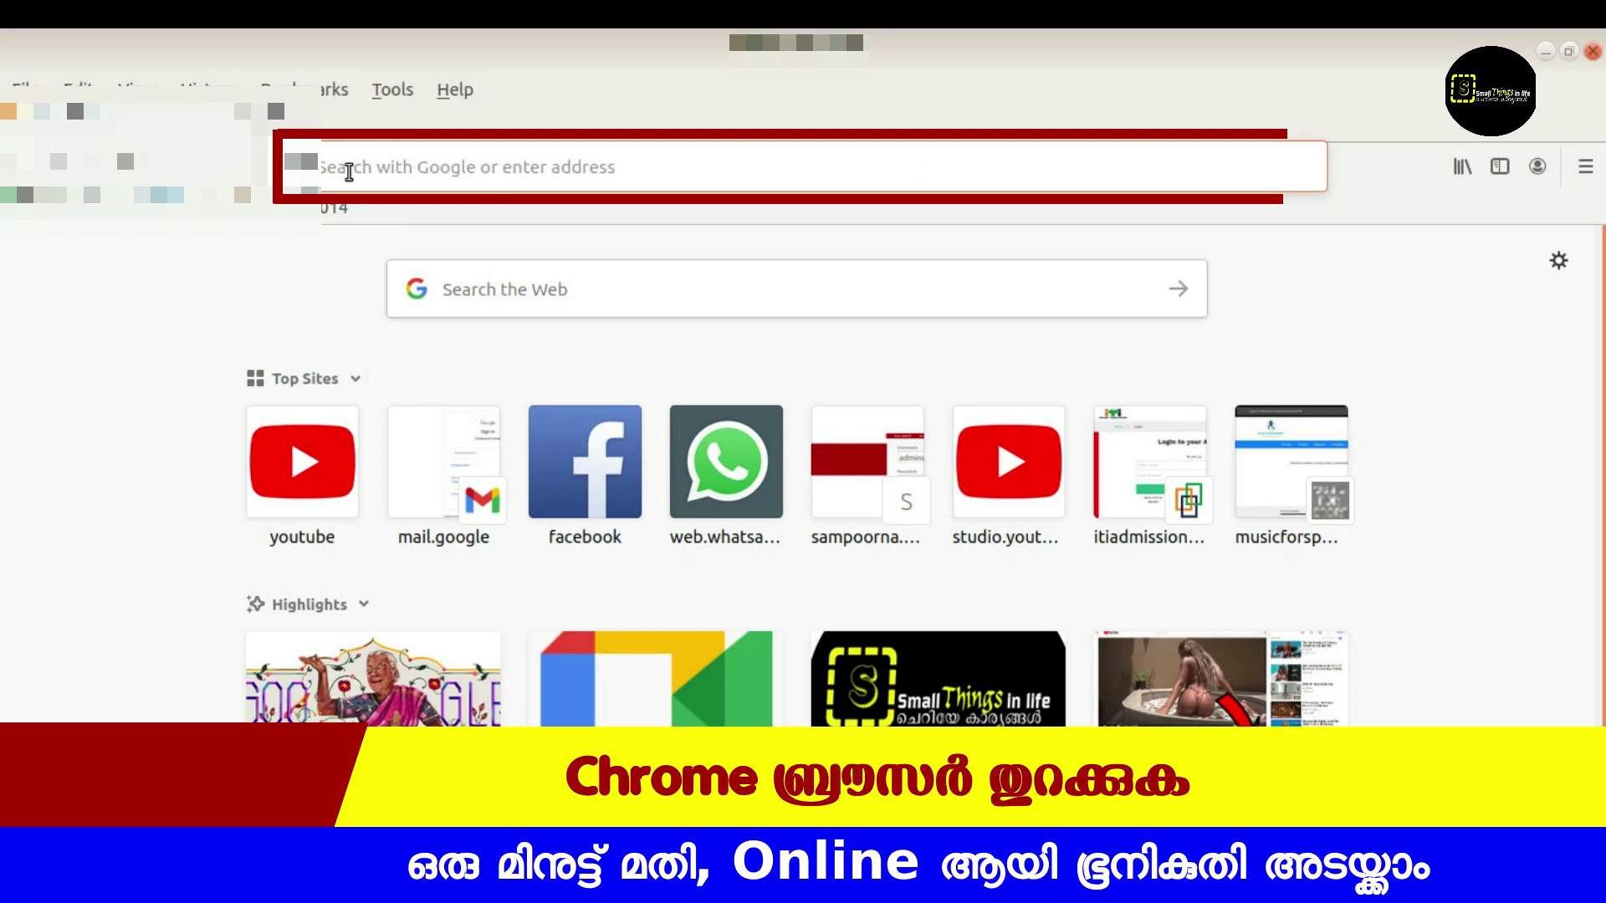
pyautogui.write('www.revenue.kerala.g')
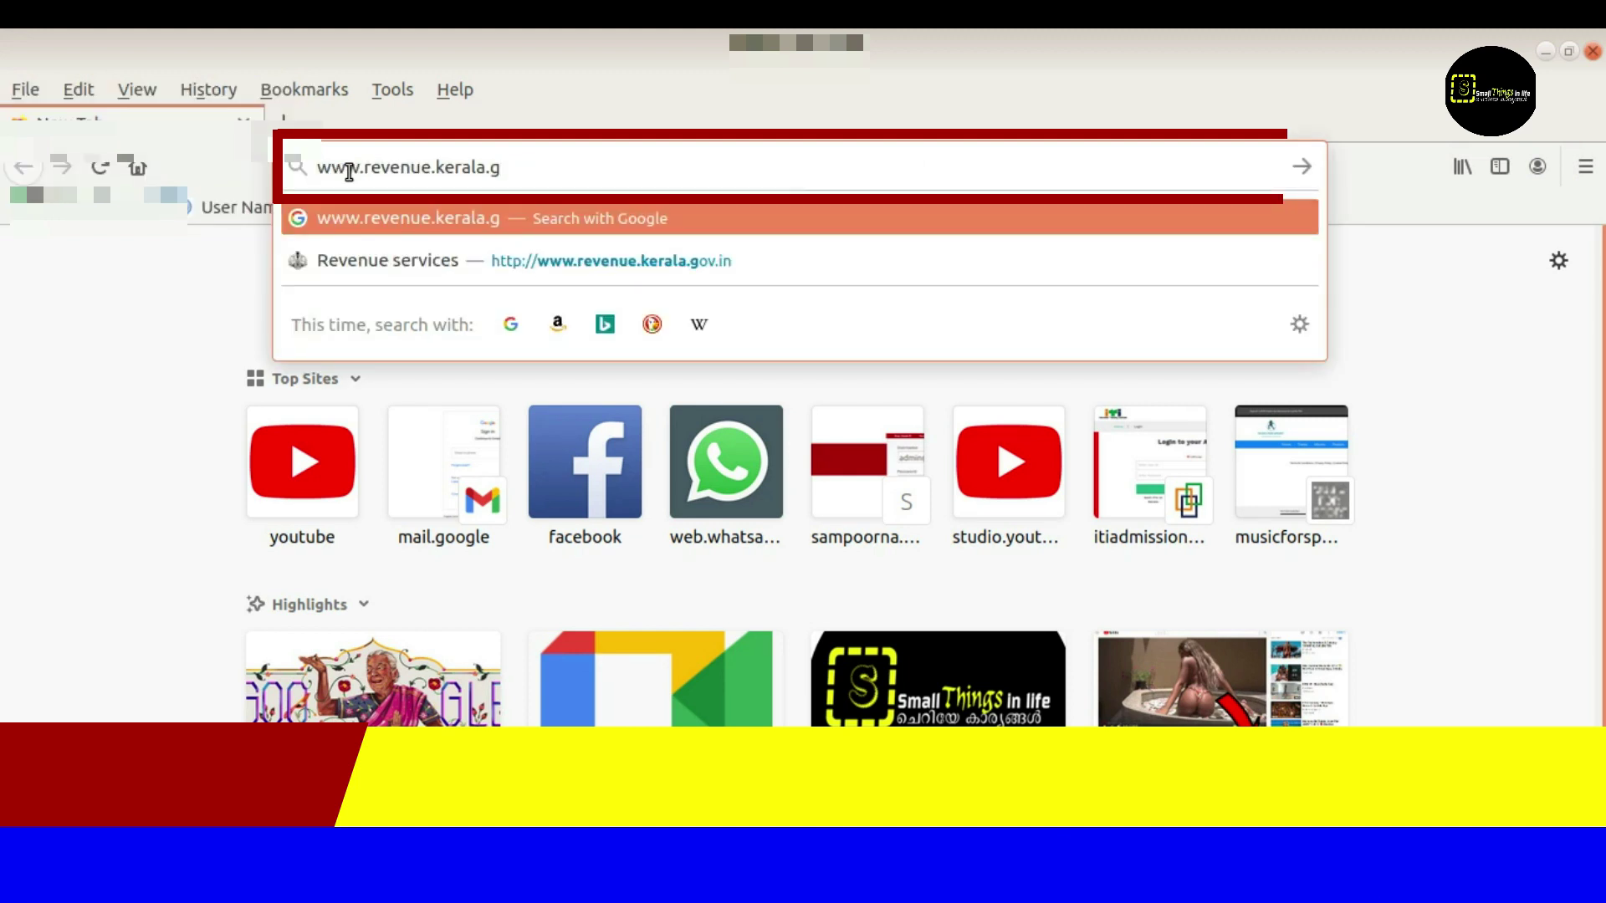
pyautogui.write('ov')
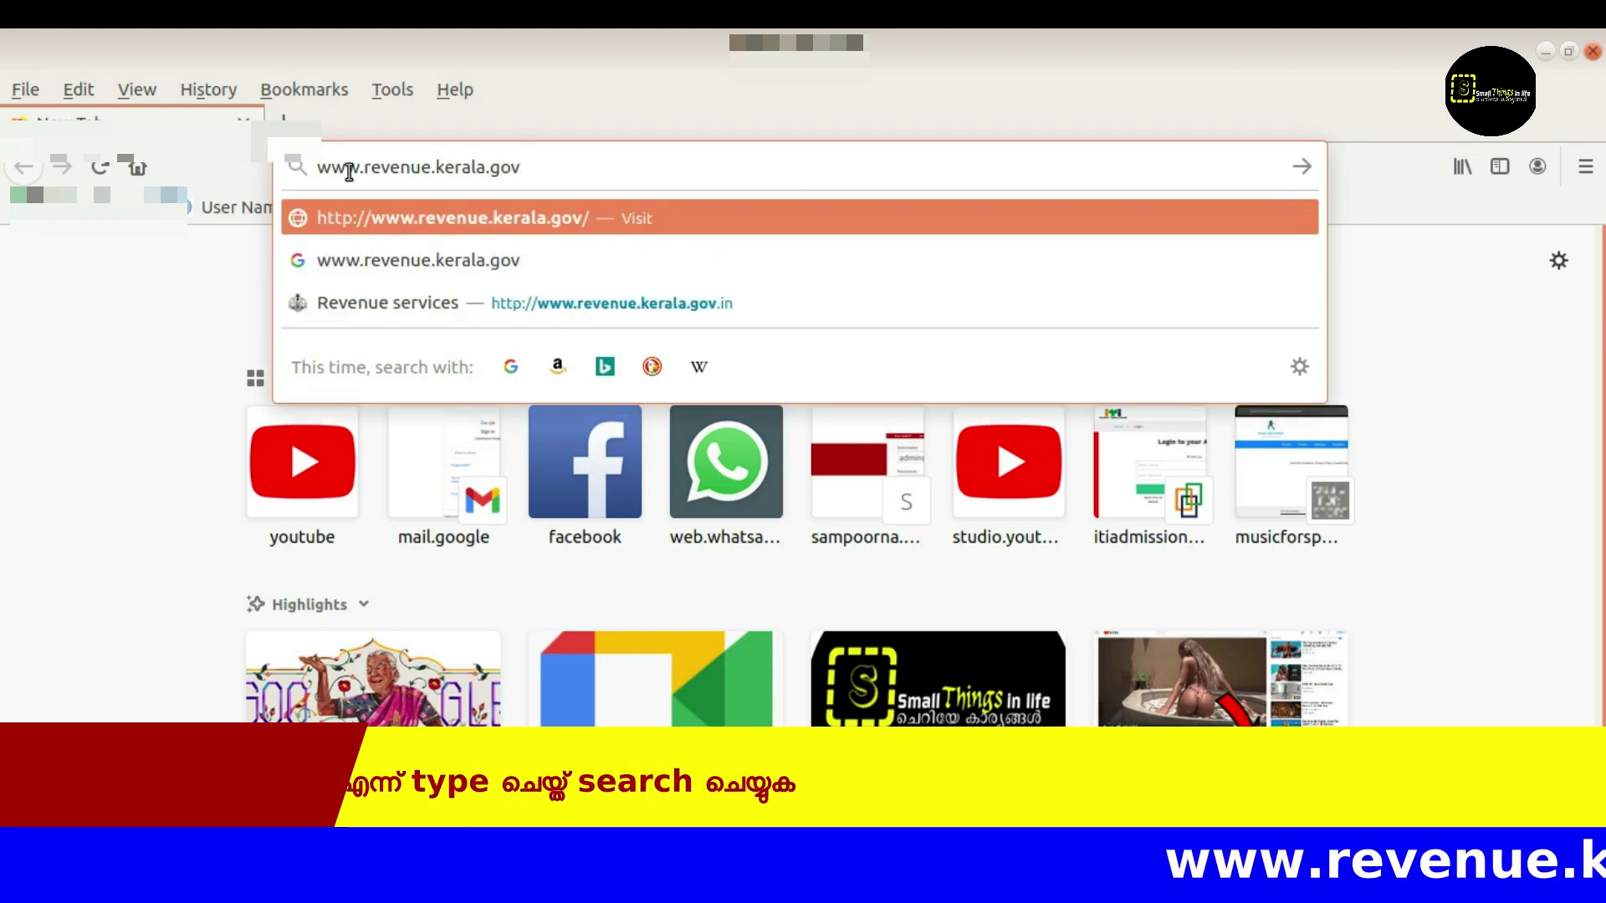
pyautogui.write('.in')
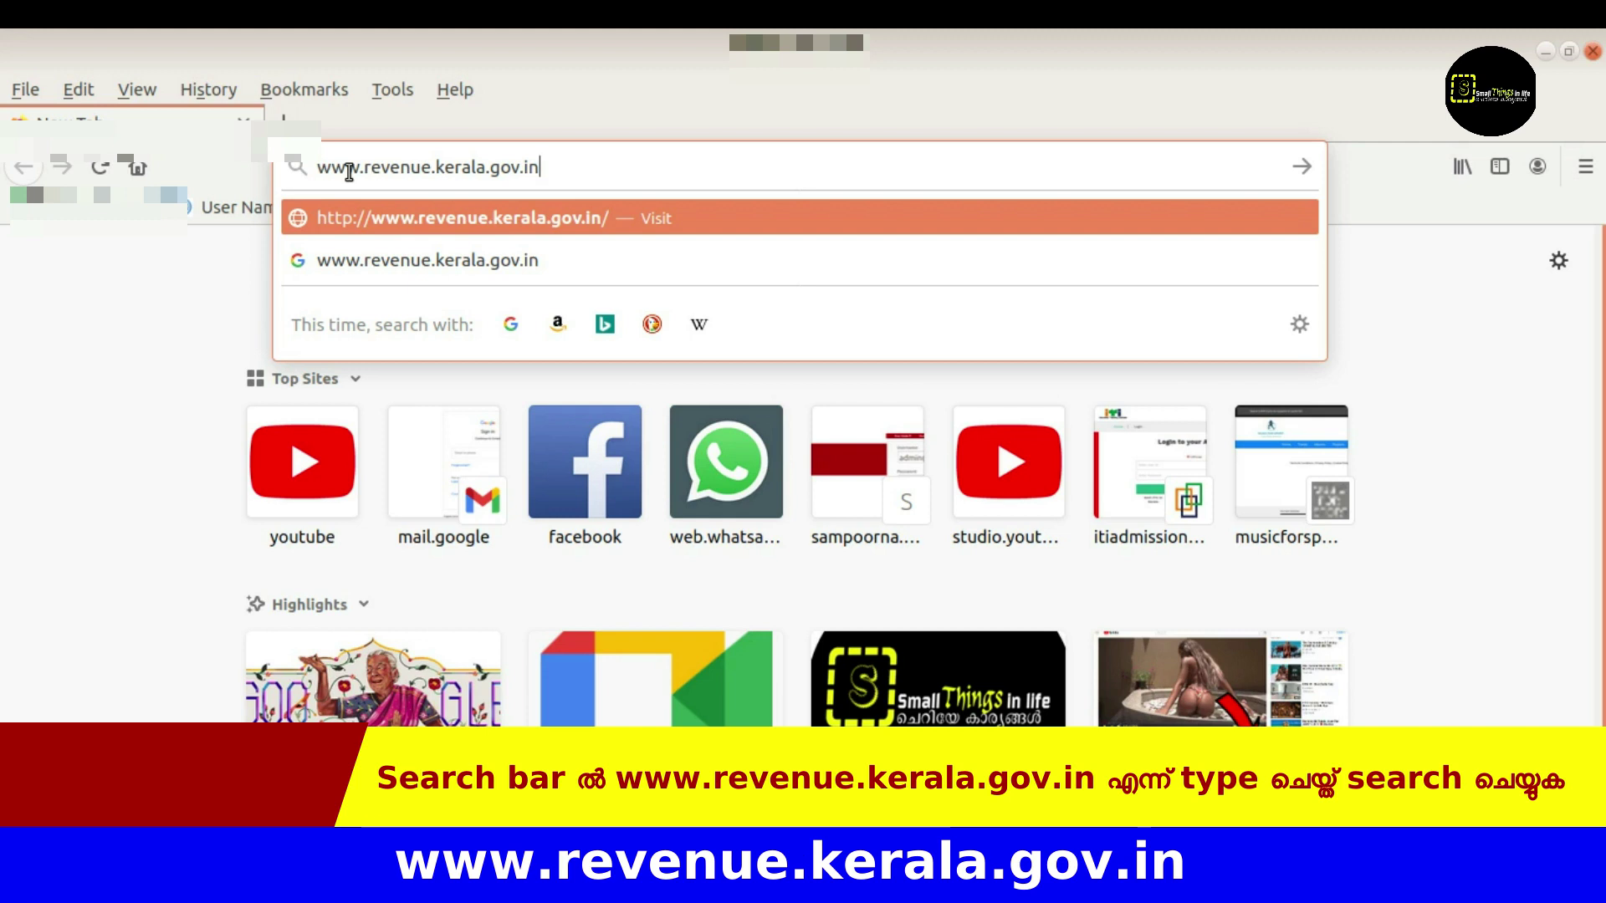
pyautogui.press('Return')
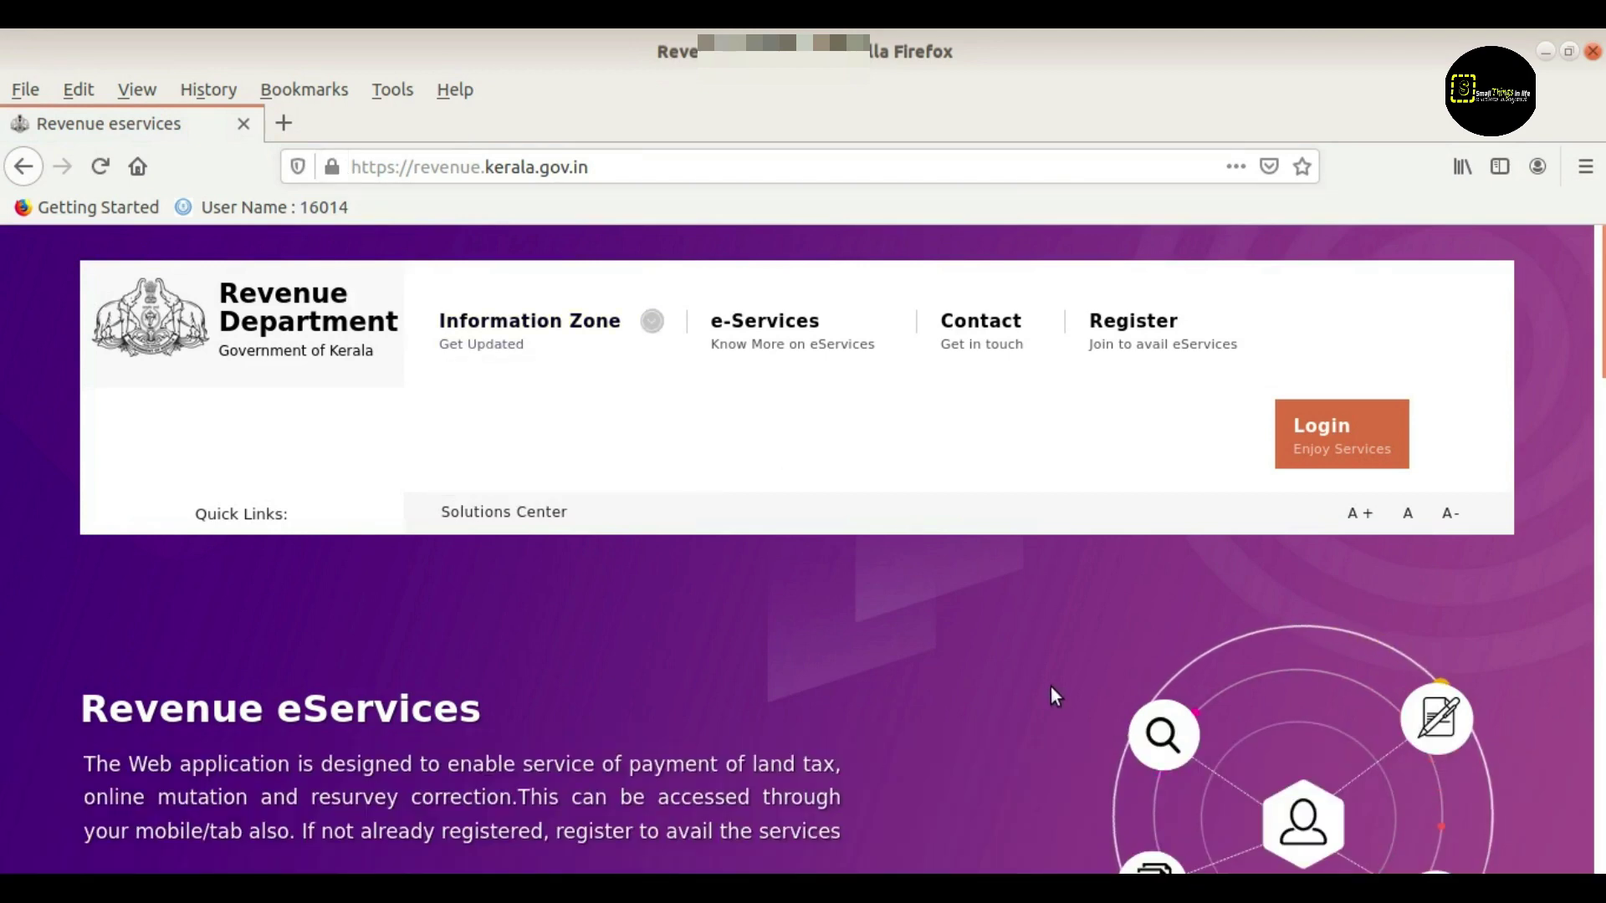
# Scroll through the eServices home page, then go to the Register page
pyautogui.scroll(-3, 1045, 686)
pyautogui.scroll(3, 1048, 689)
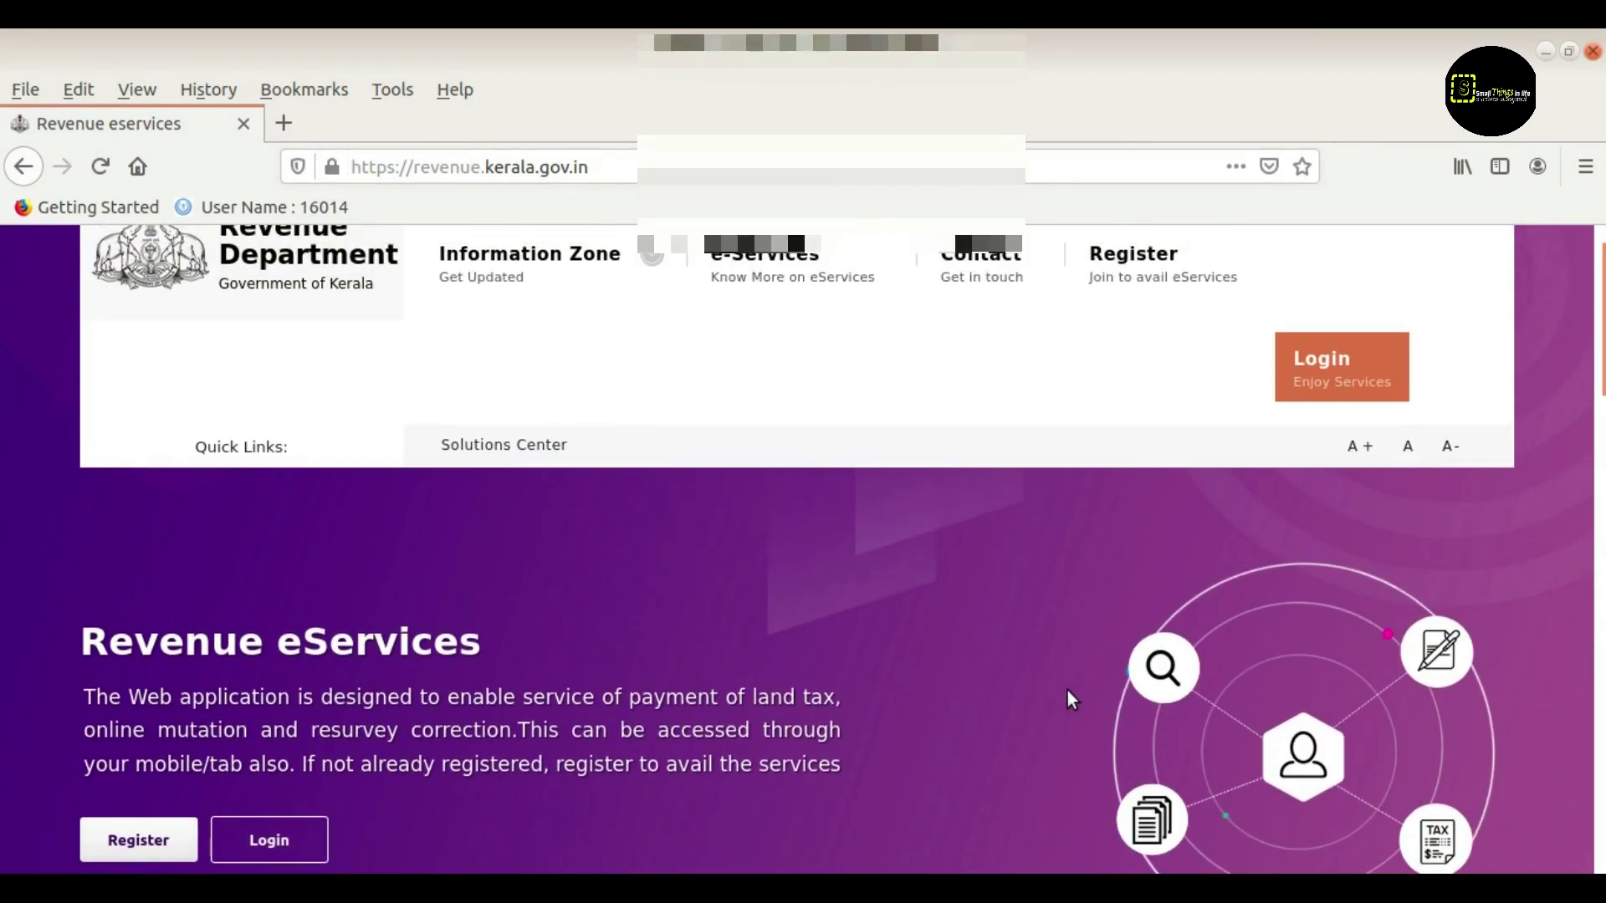
pyautogui.scroll(-2, 1075, 701)
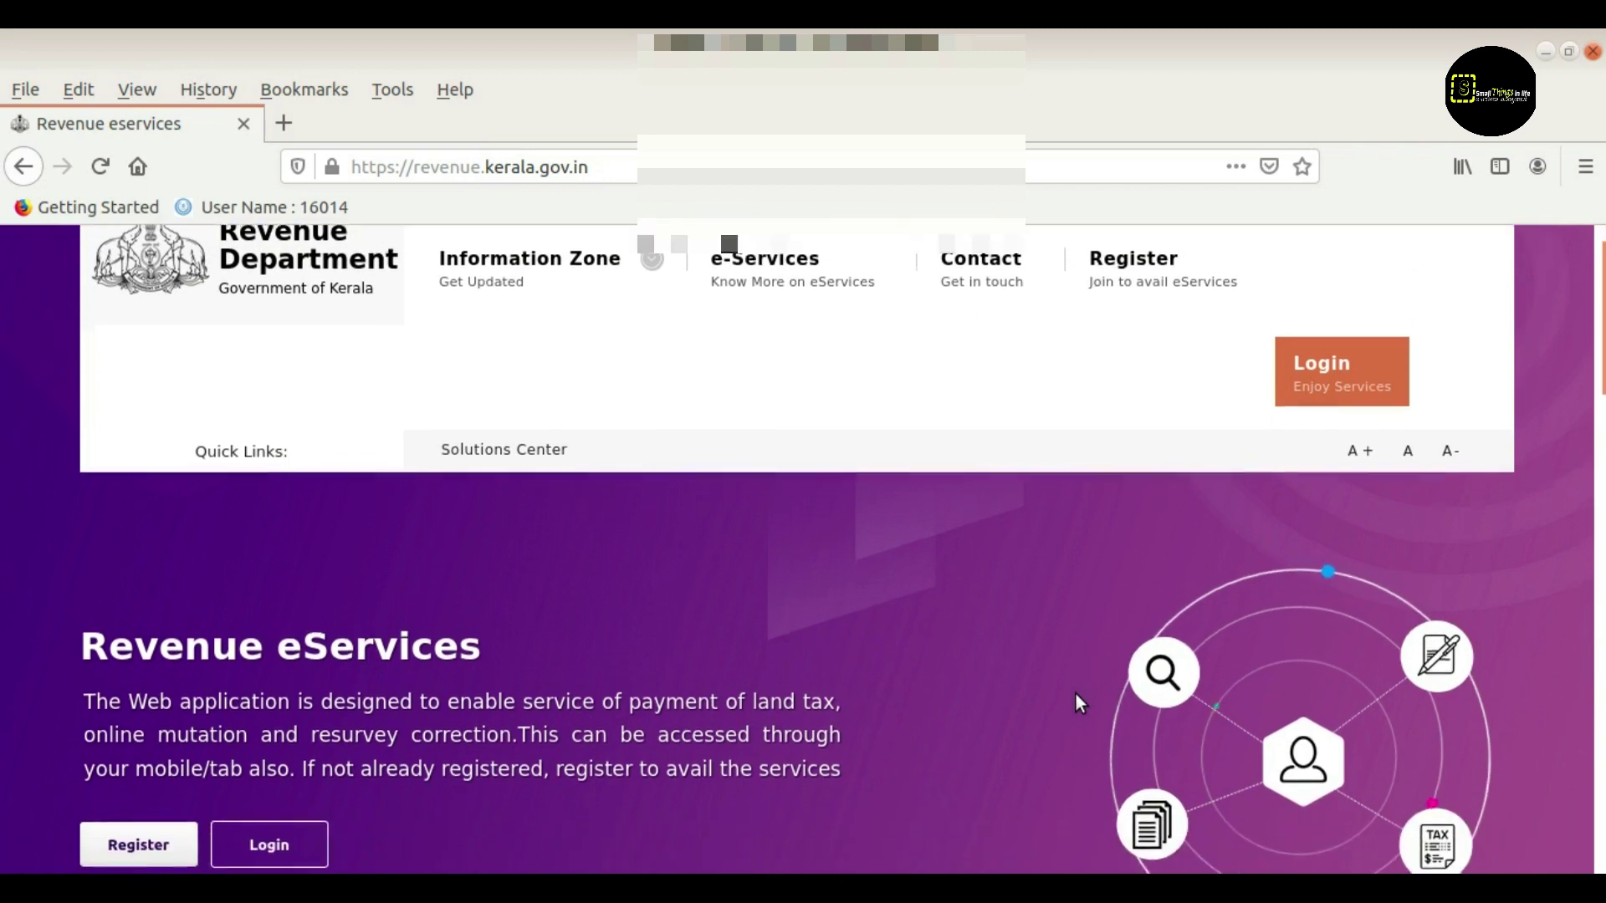
pyautogui.scroll(2, 1076, 695)
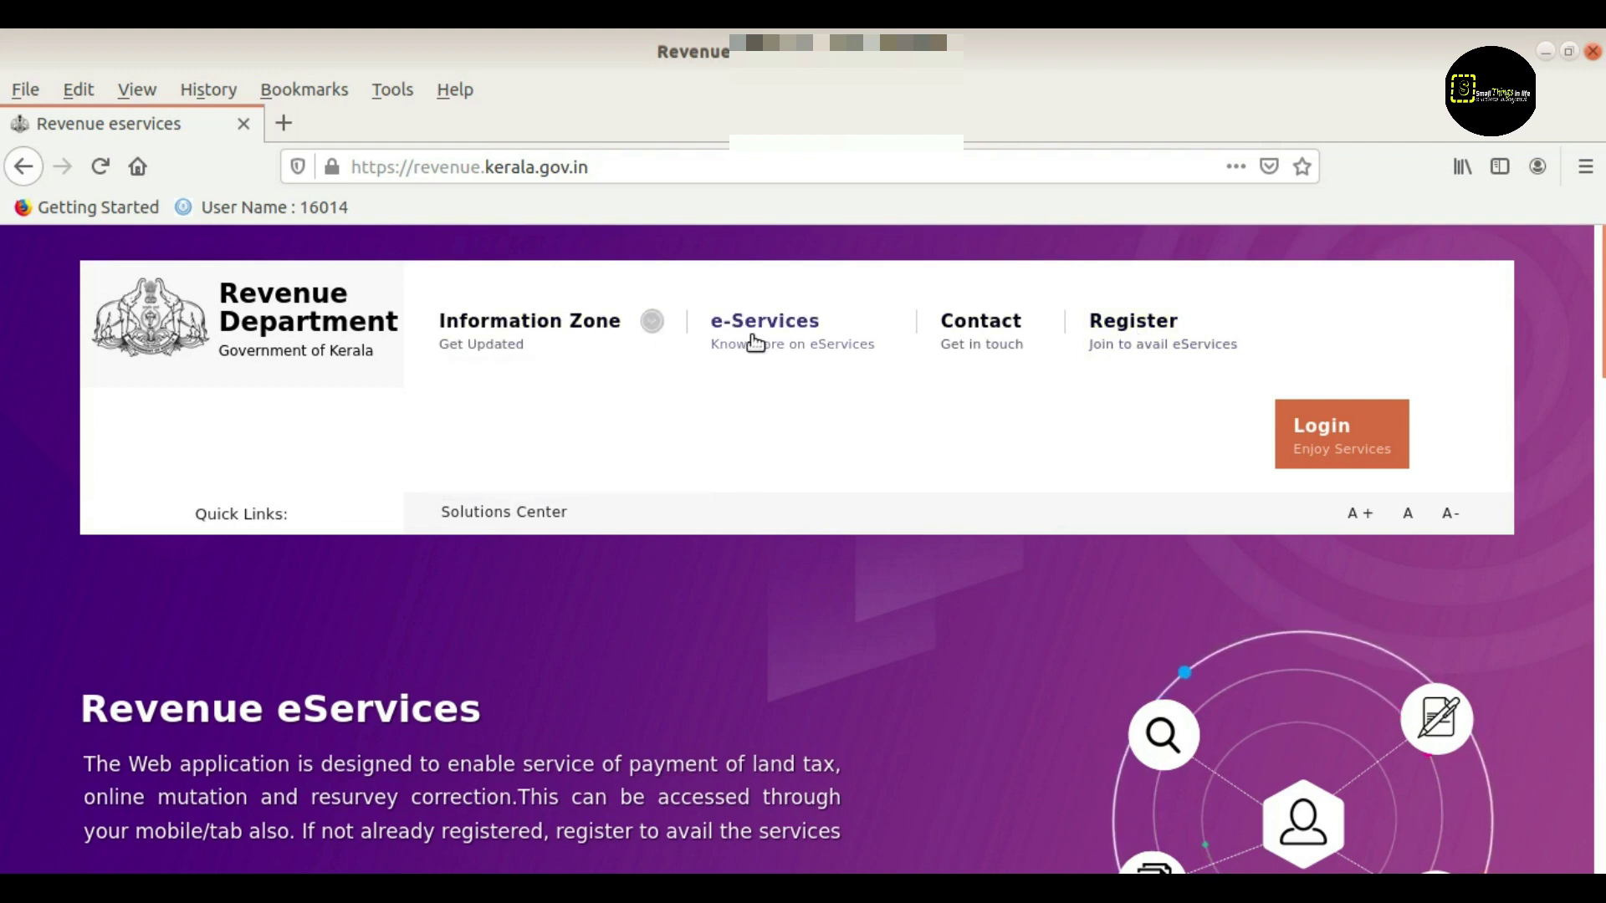
pyautogui.moveTo(554, 360)
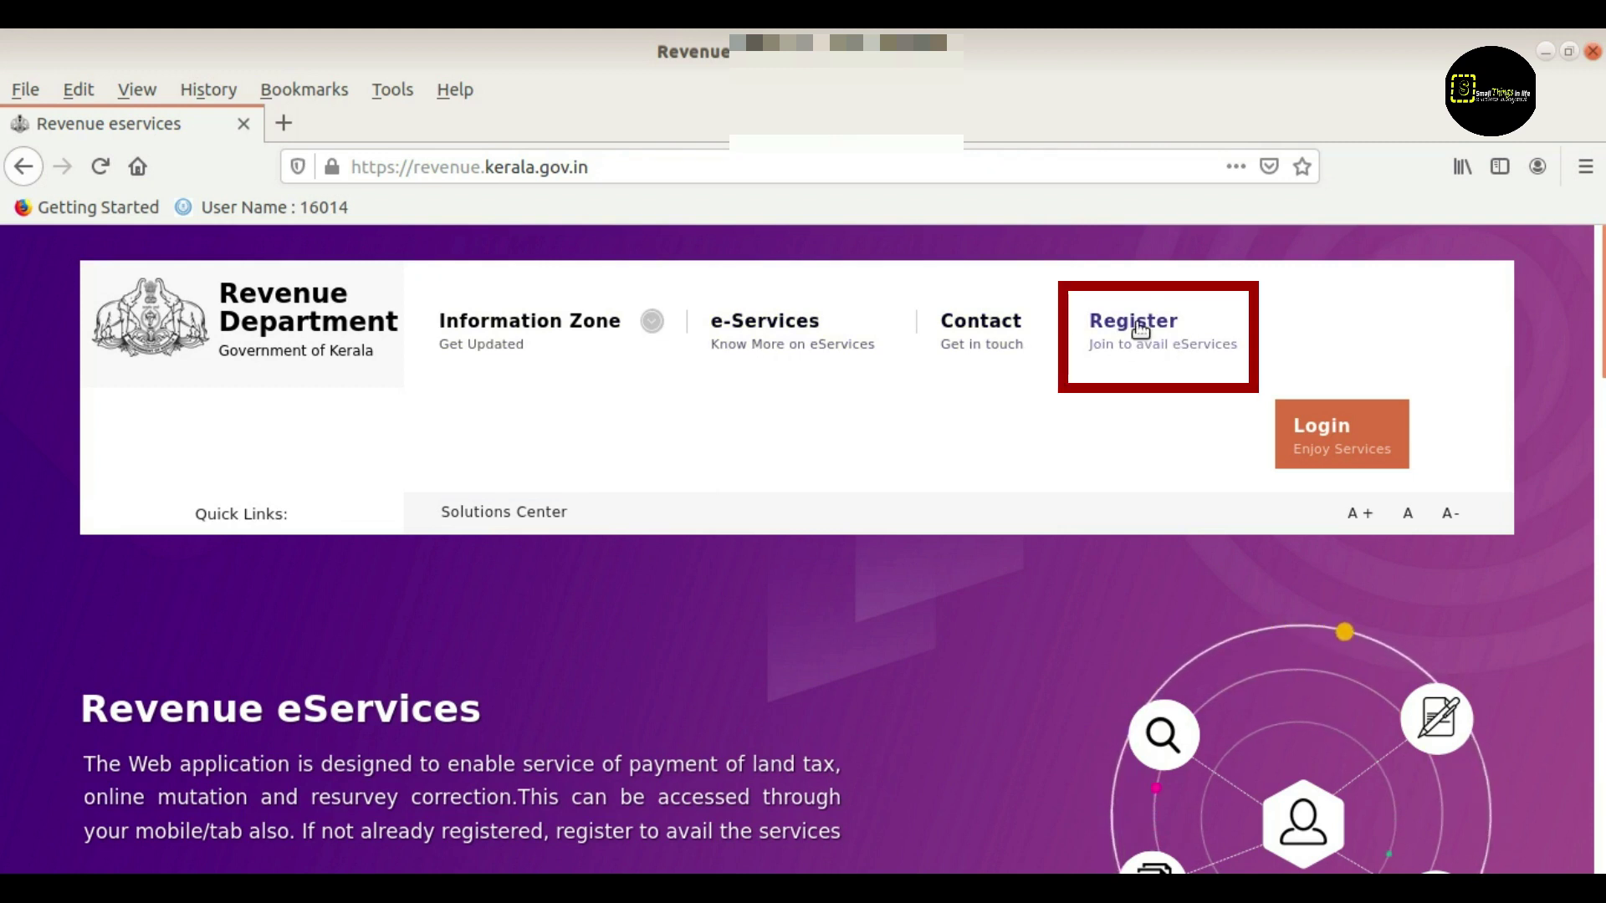
pyautogui.click(1141, 328)
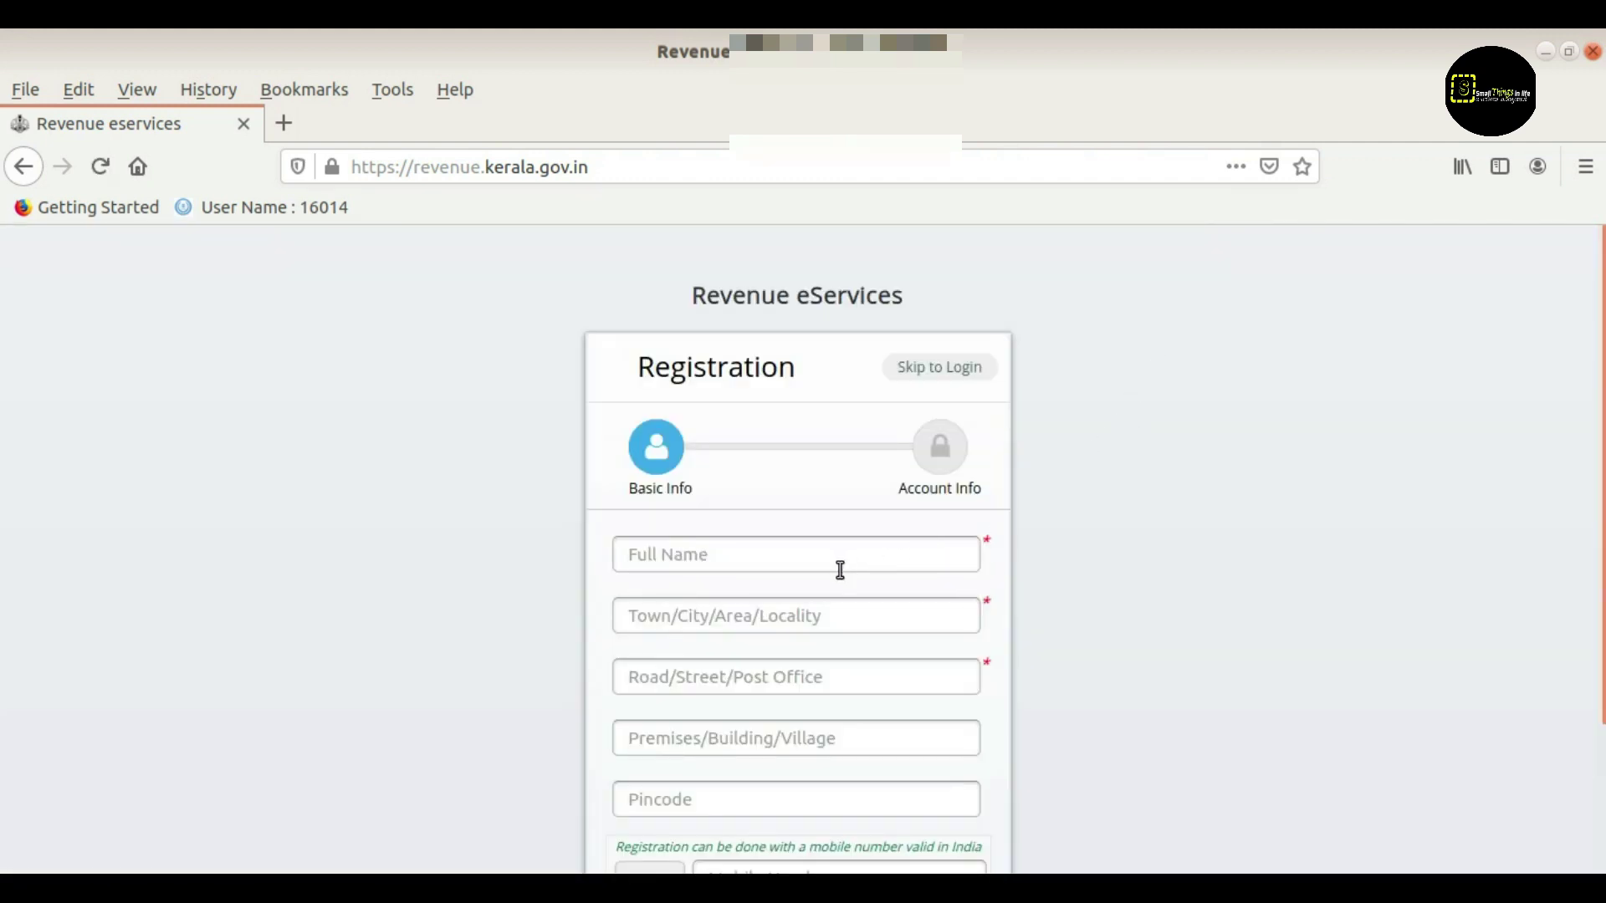
# Enter the applicant's full name, town or locality, and road or post office
pyautogui.click(773, 557)
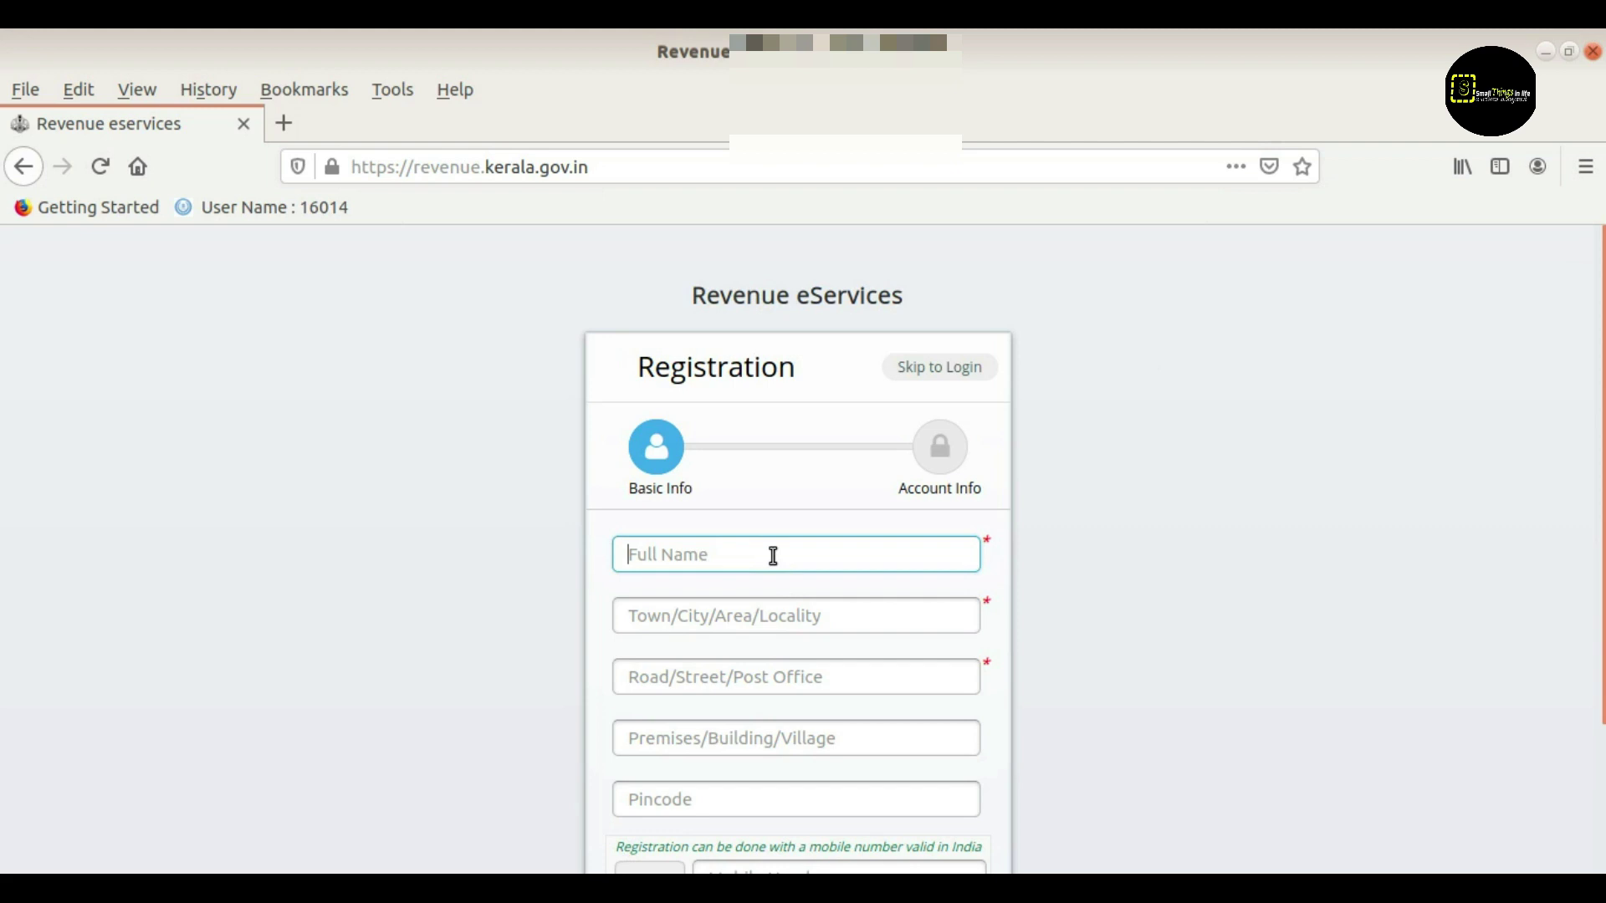
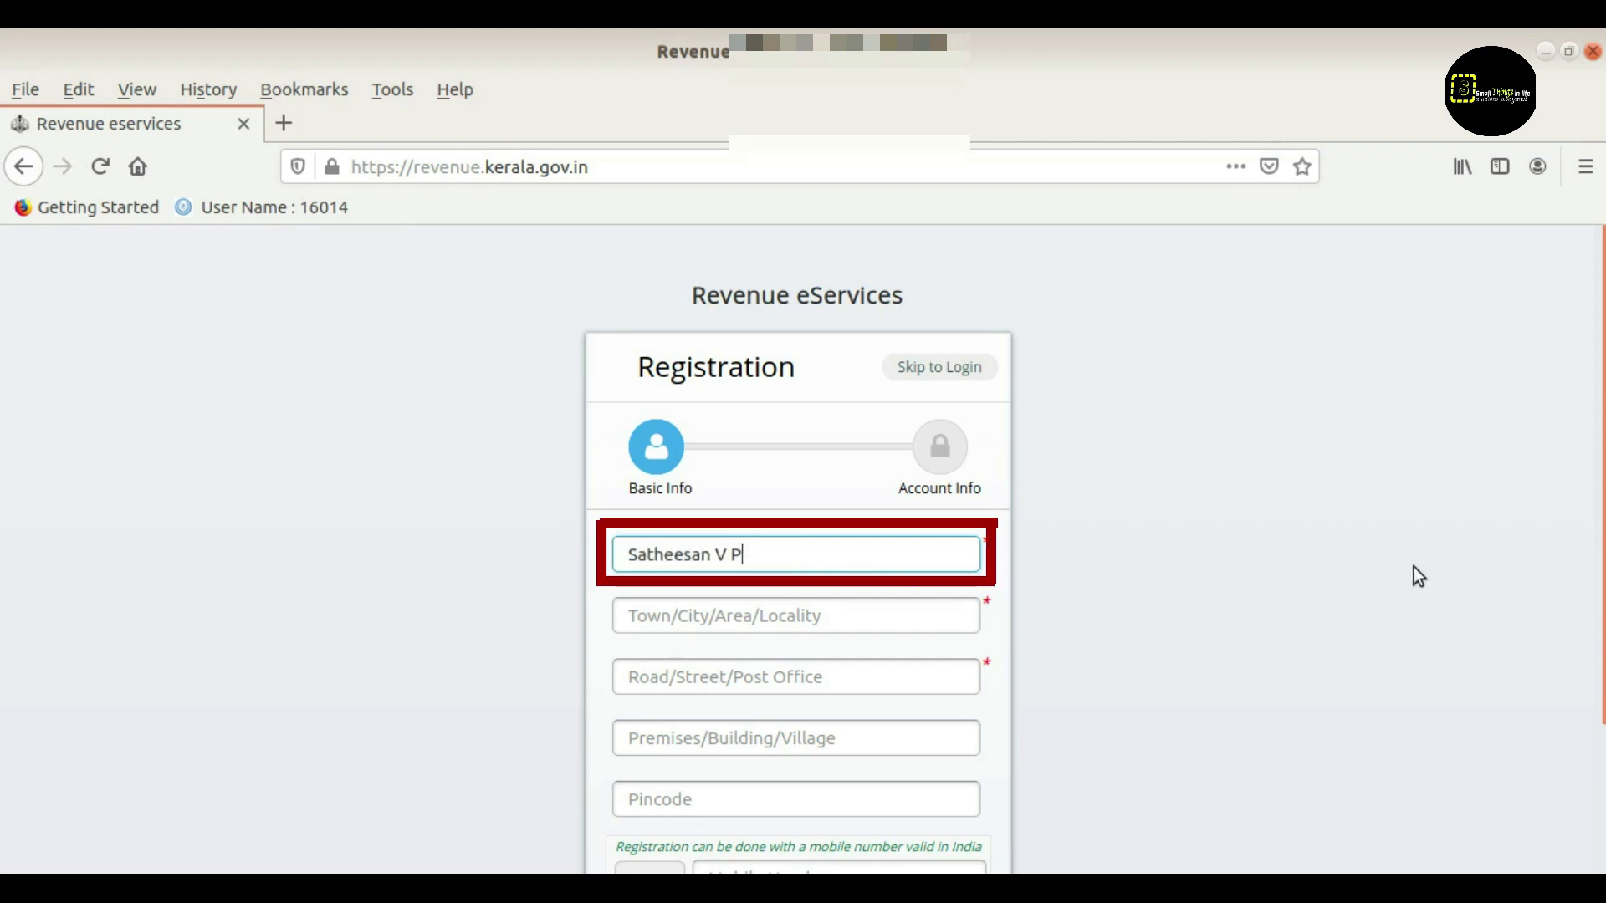
pyautogui.scroll(-1, 1420, 577)
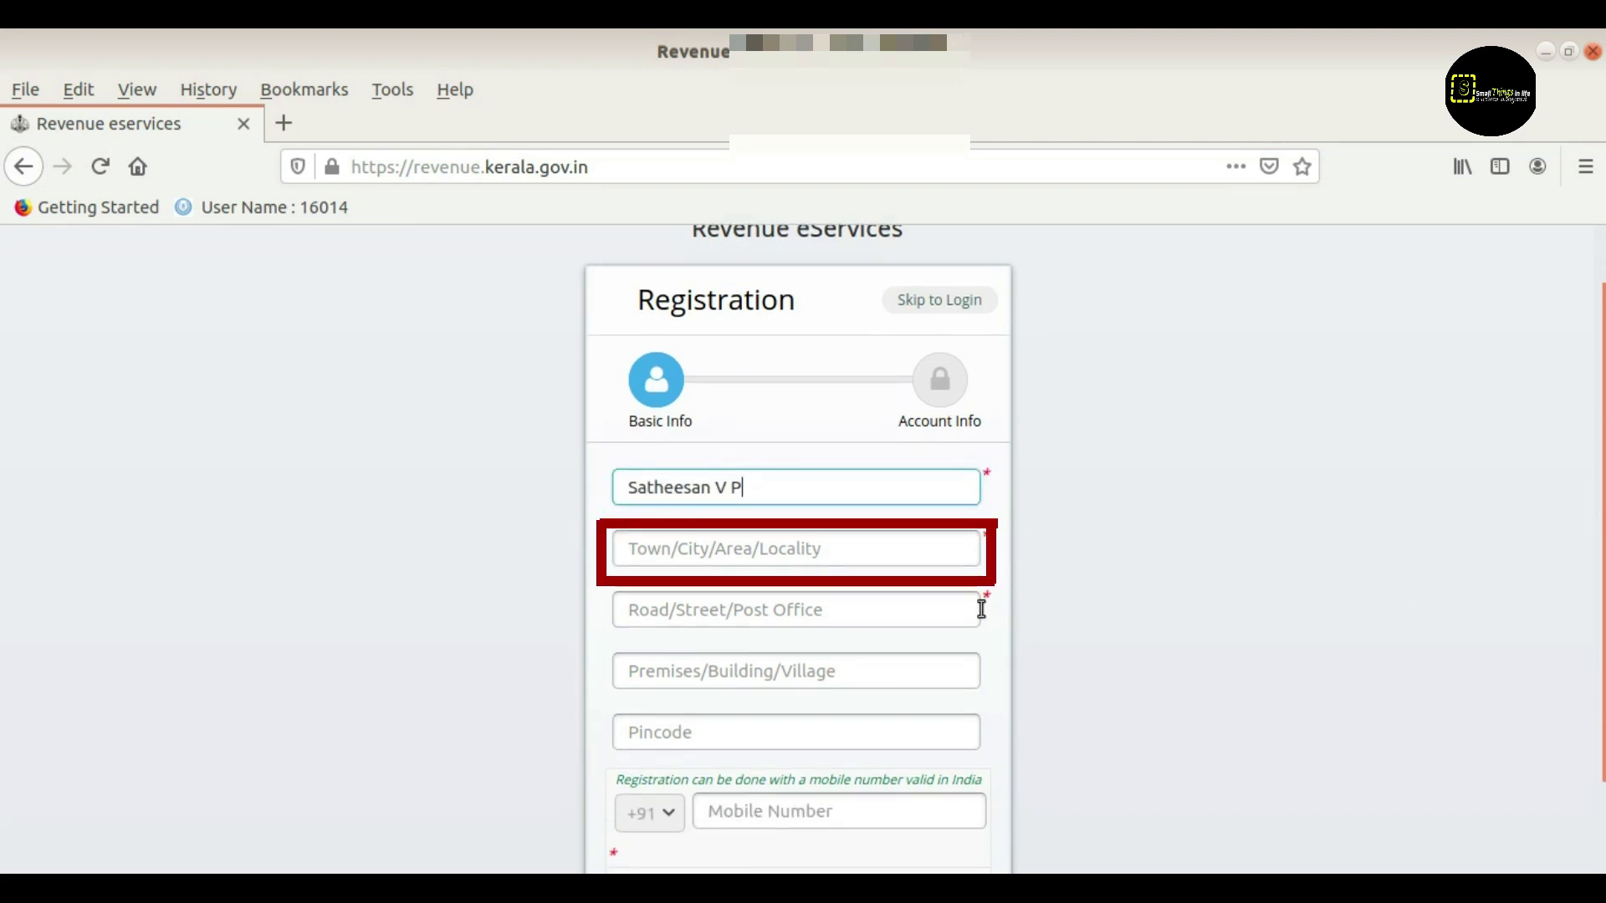
pyautogui.click(821, 551)
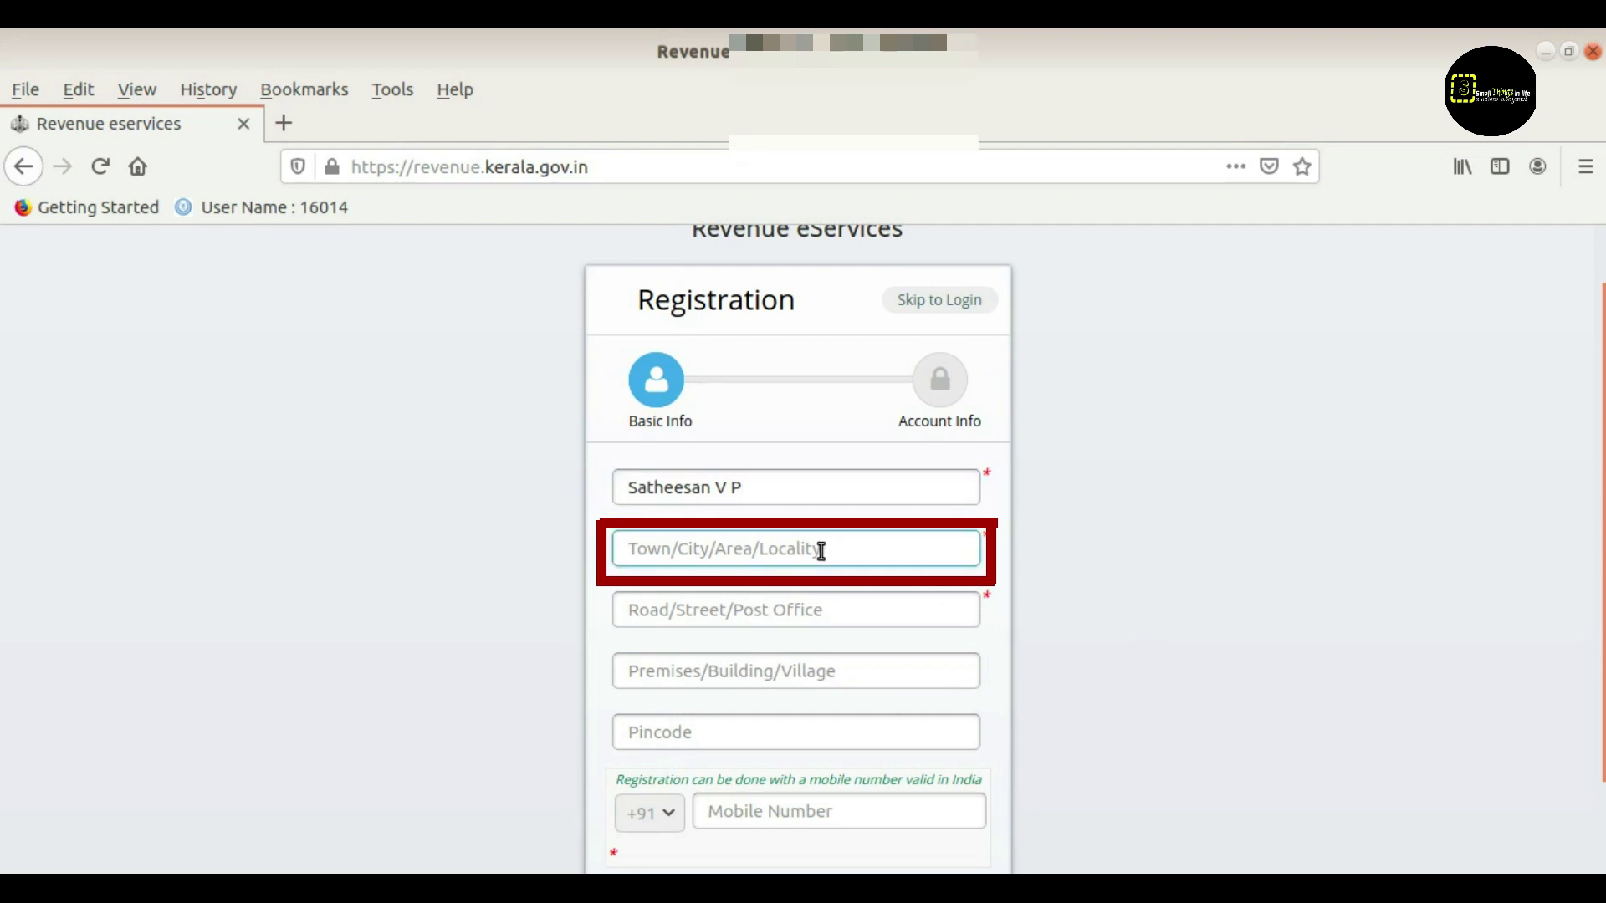
pyautogui.write('Me')
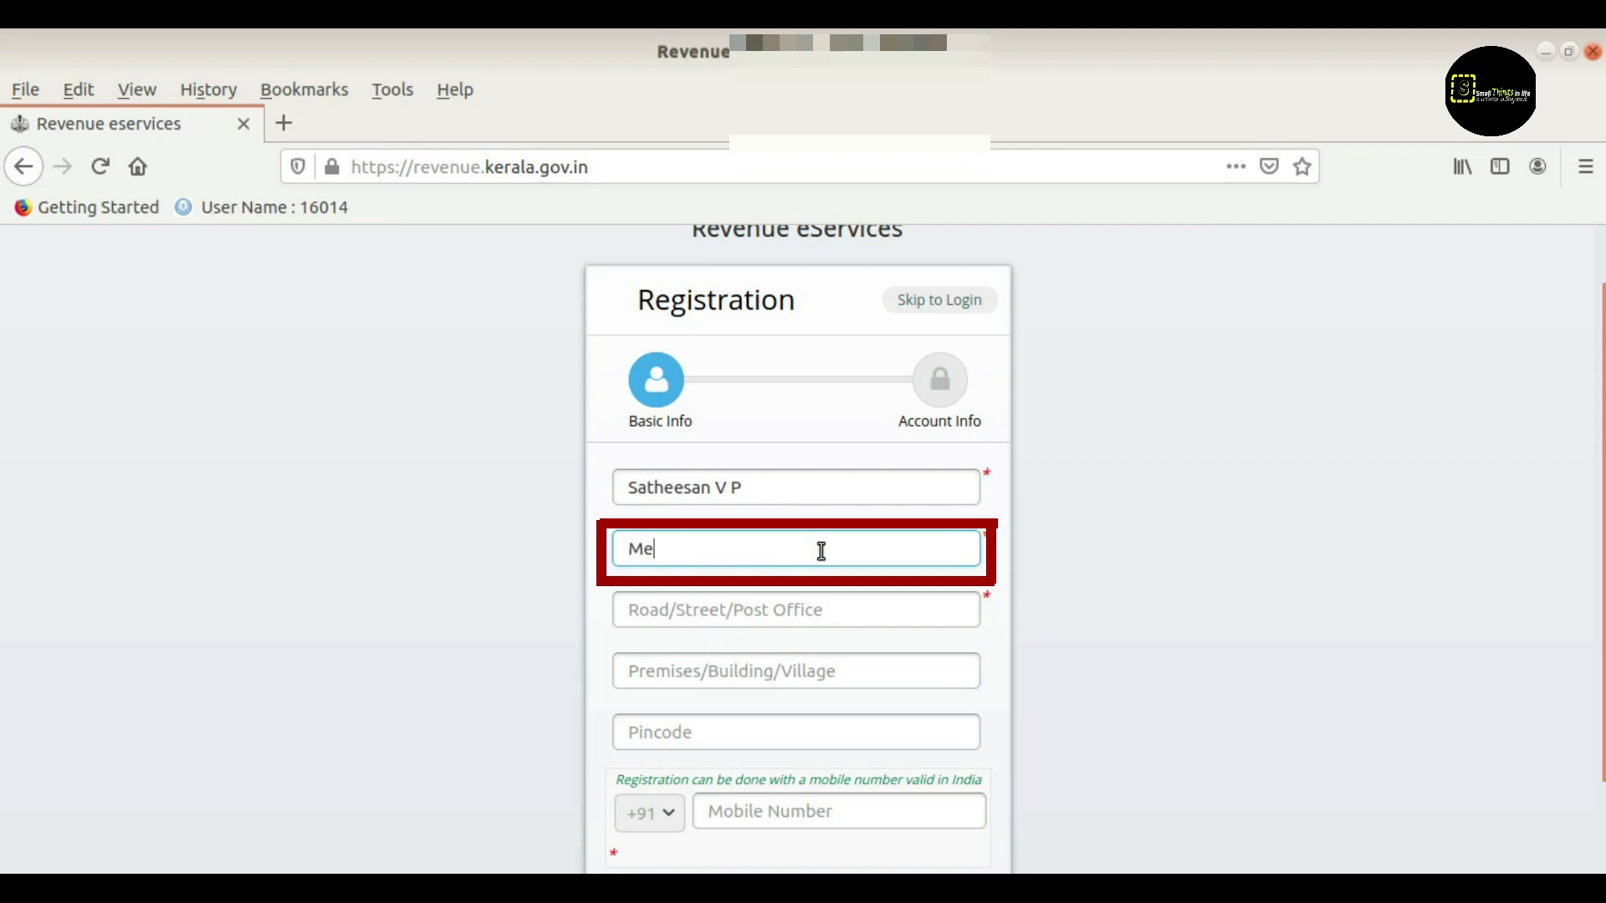
pyautogui.write('ppayur')
pyautogui.scroll(-1, 818, 549)
pyautogui.click(785, 542)
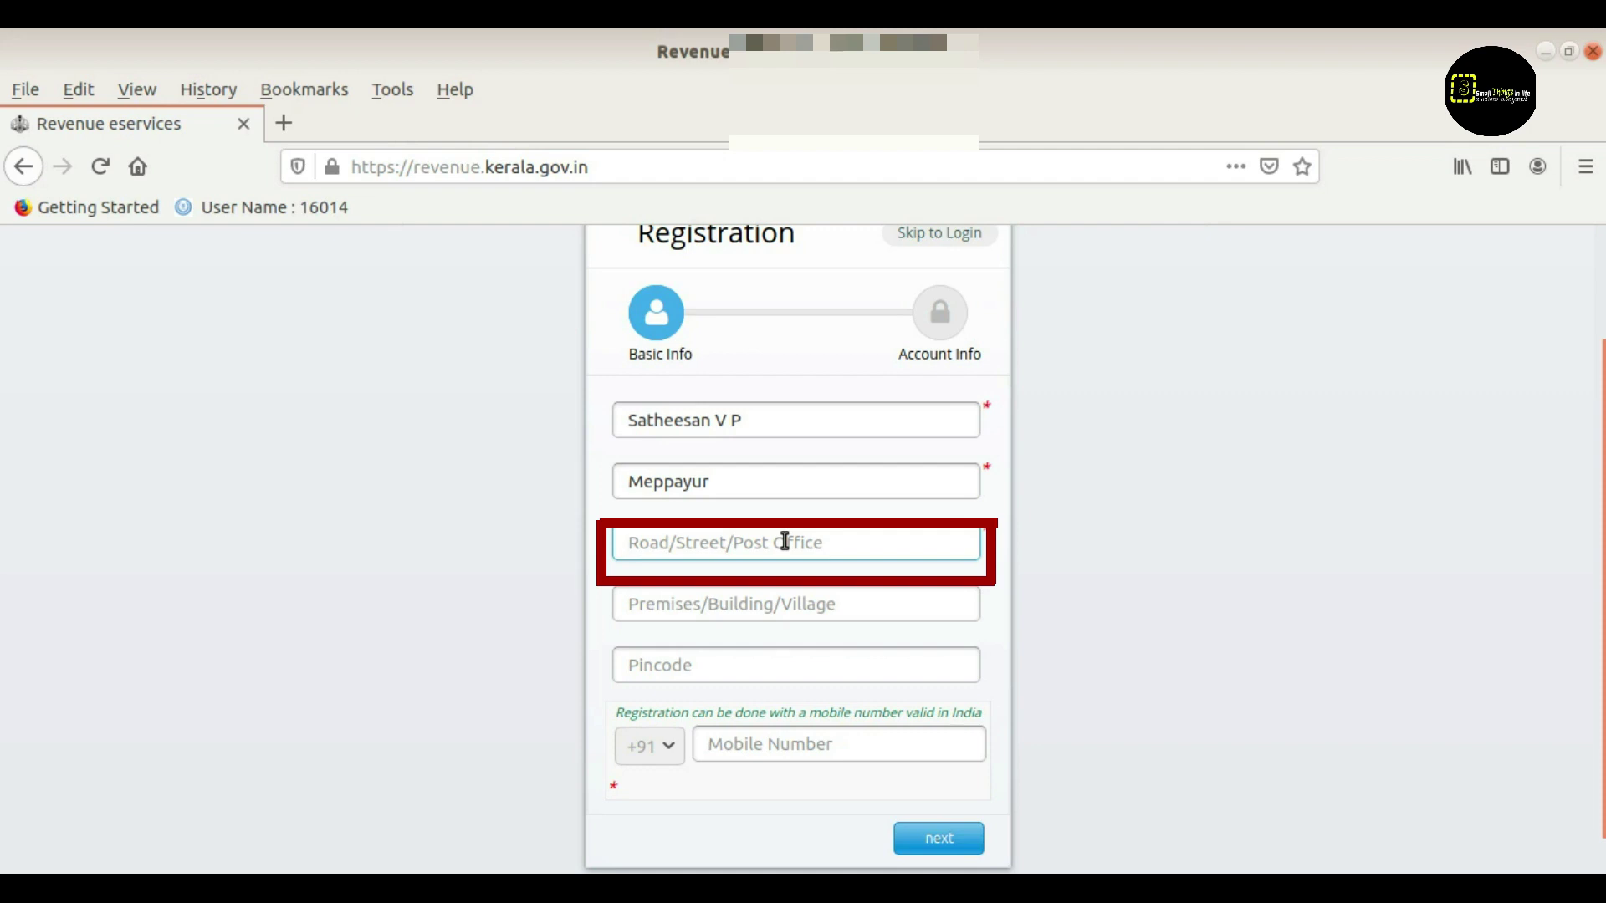
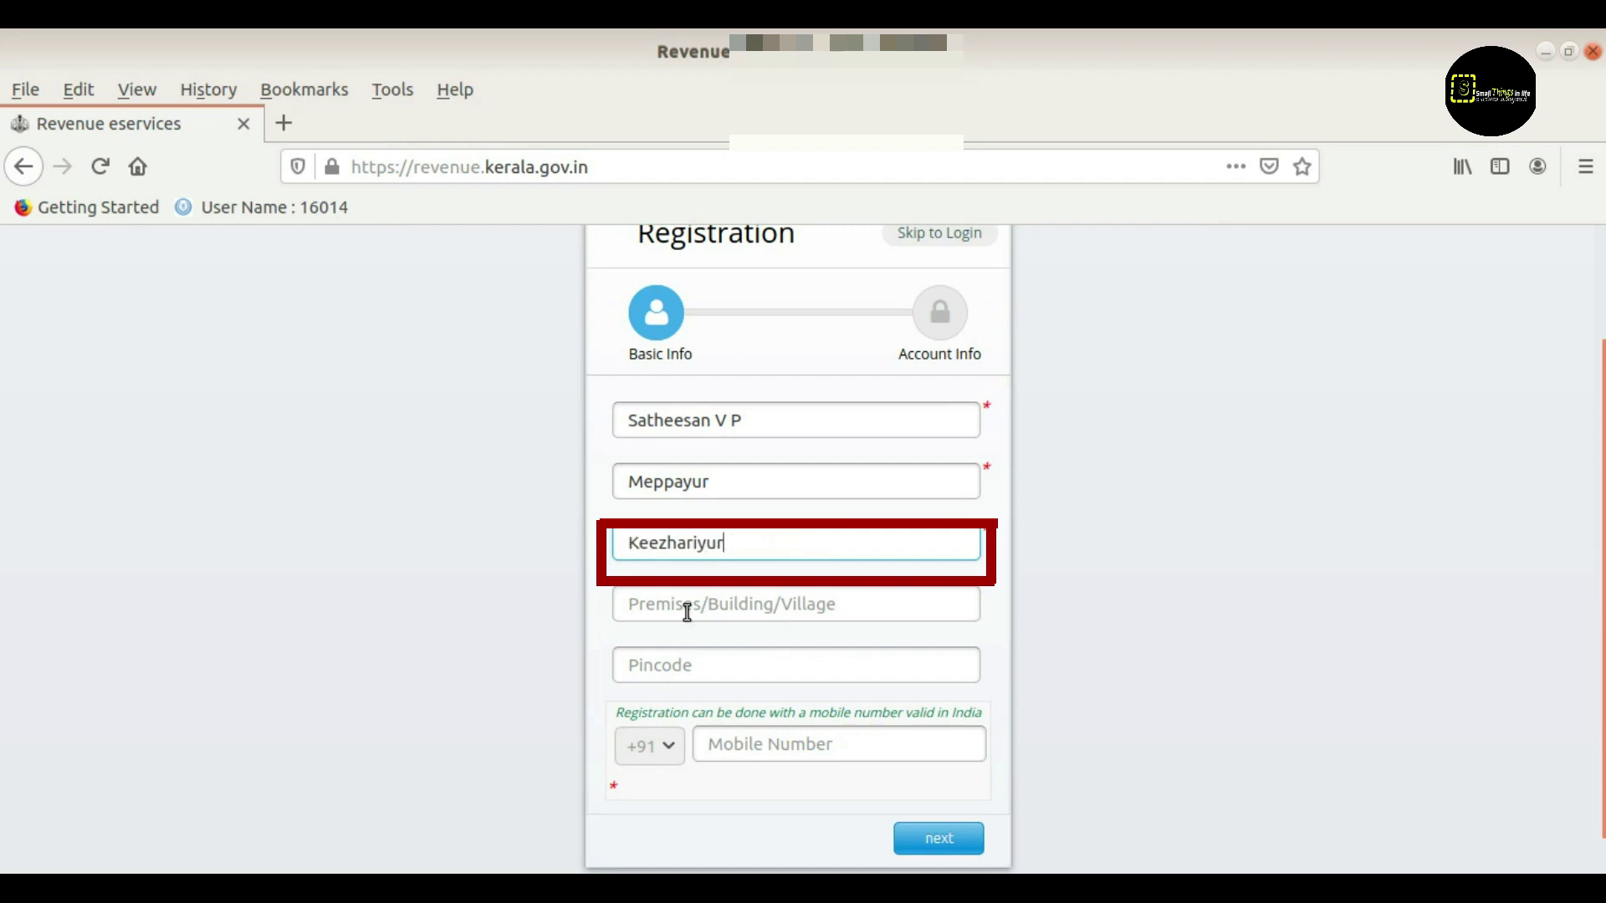
# Fill in the premises, pincode and mobile number, then continue to the account step
pyautogui.click(687, 611)
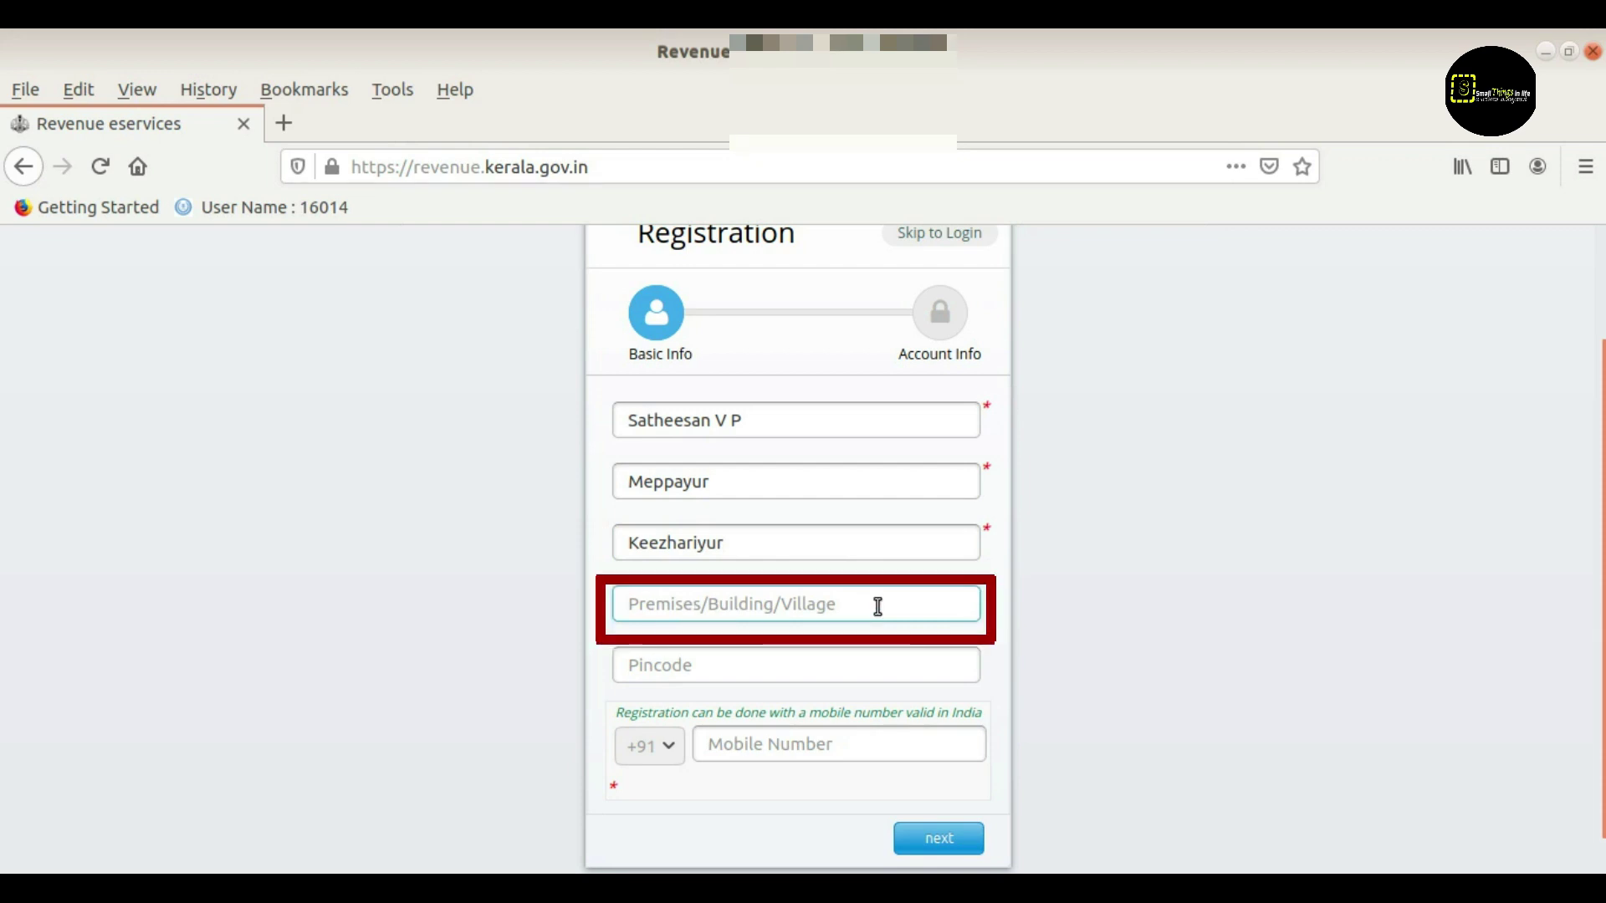
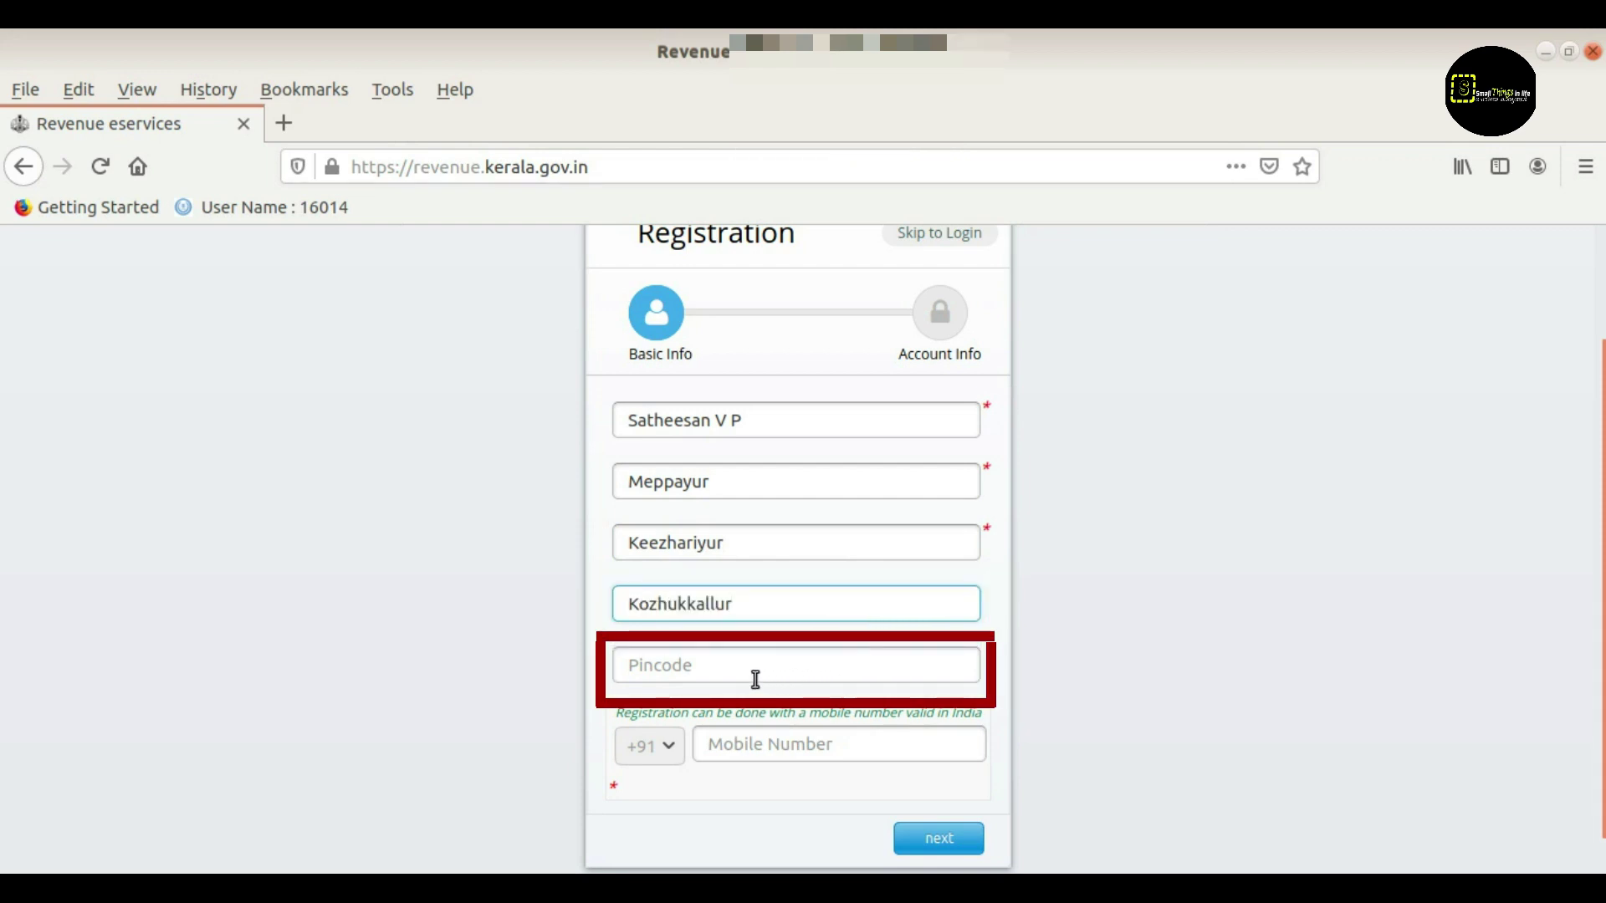
pyautogui.click(748, 669)
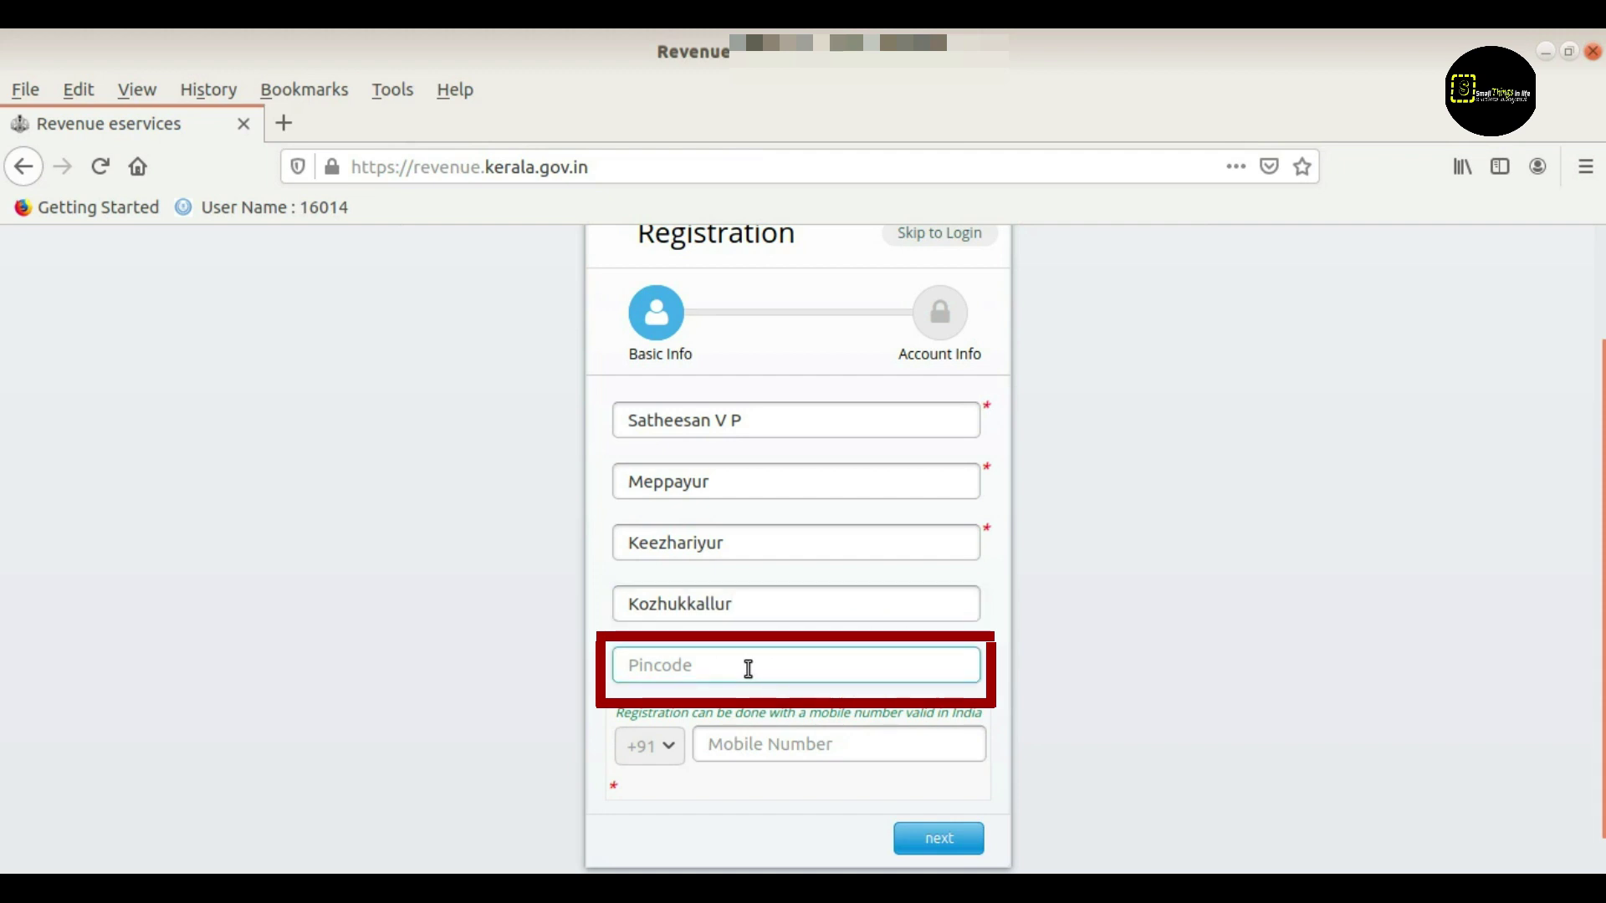
pyautogui.write('673307')
pyautogui.scroll(-1, 1134, 639)
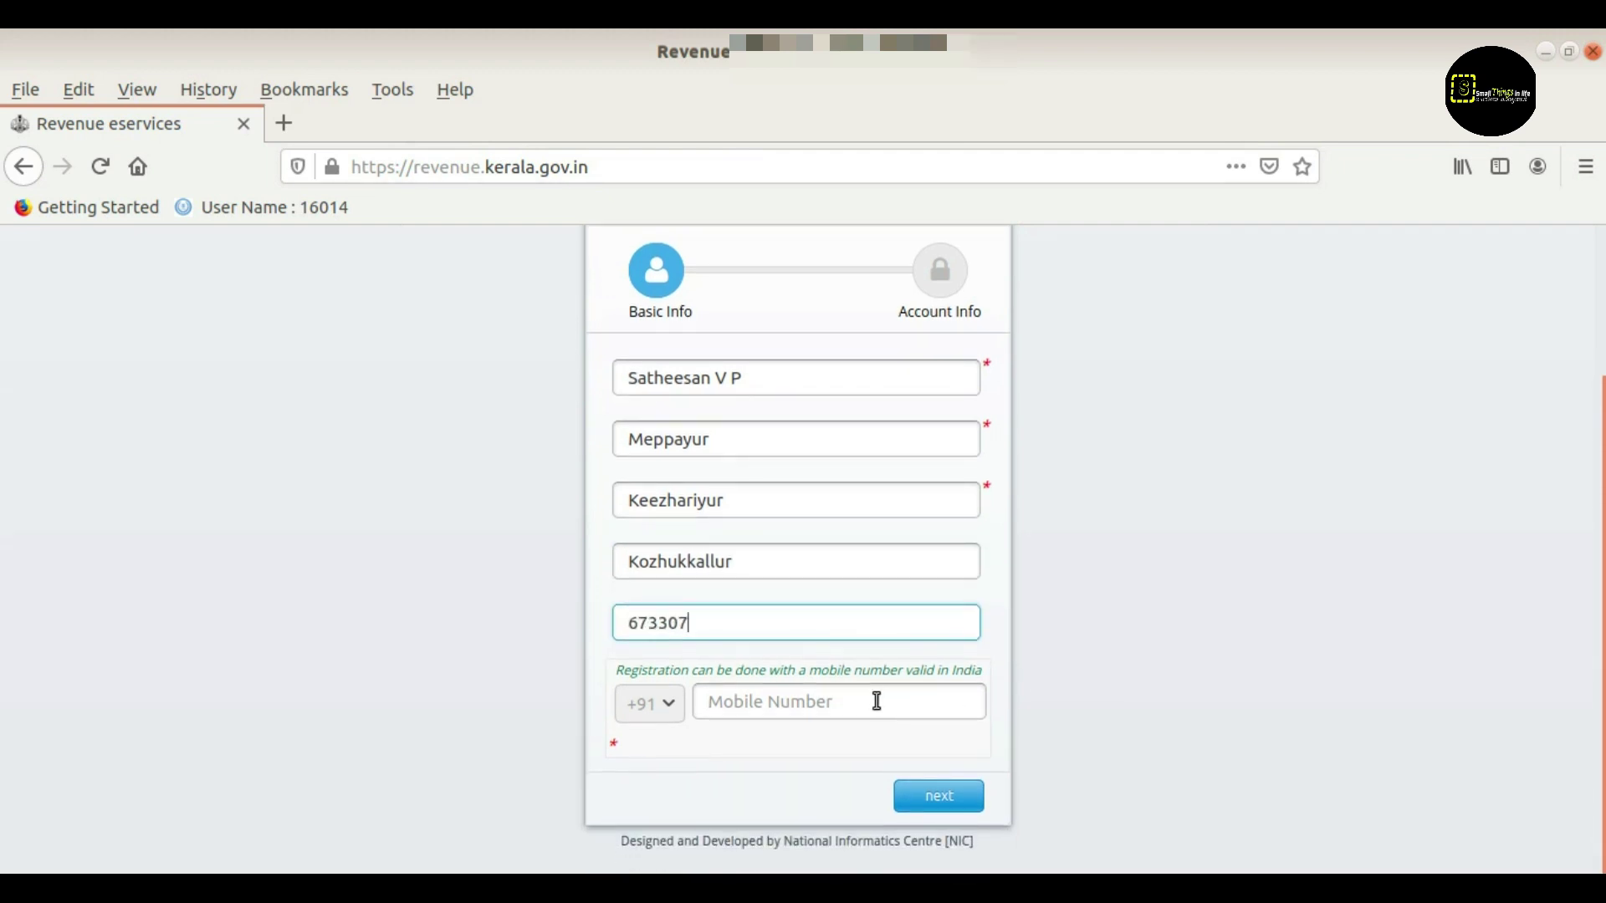
pyautogui.click(811, 705)
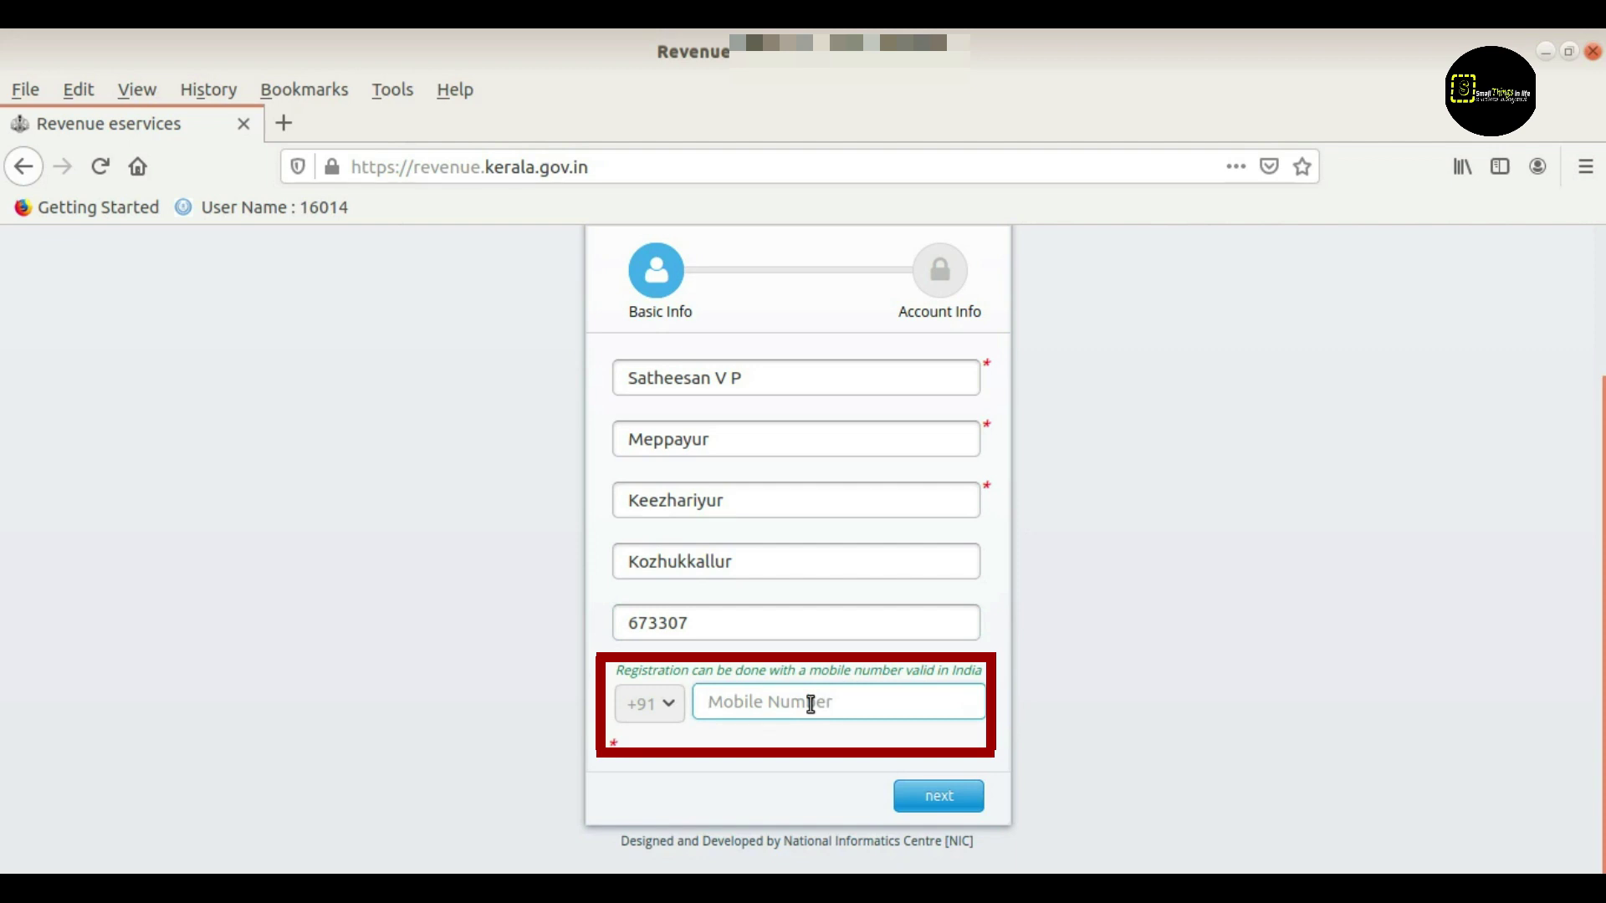
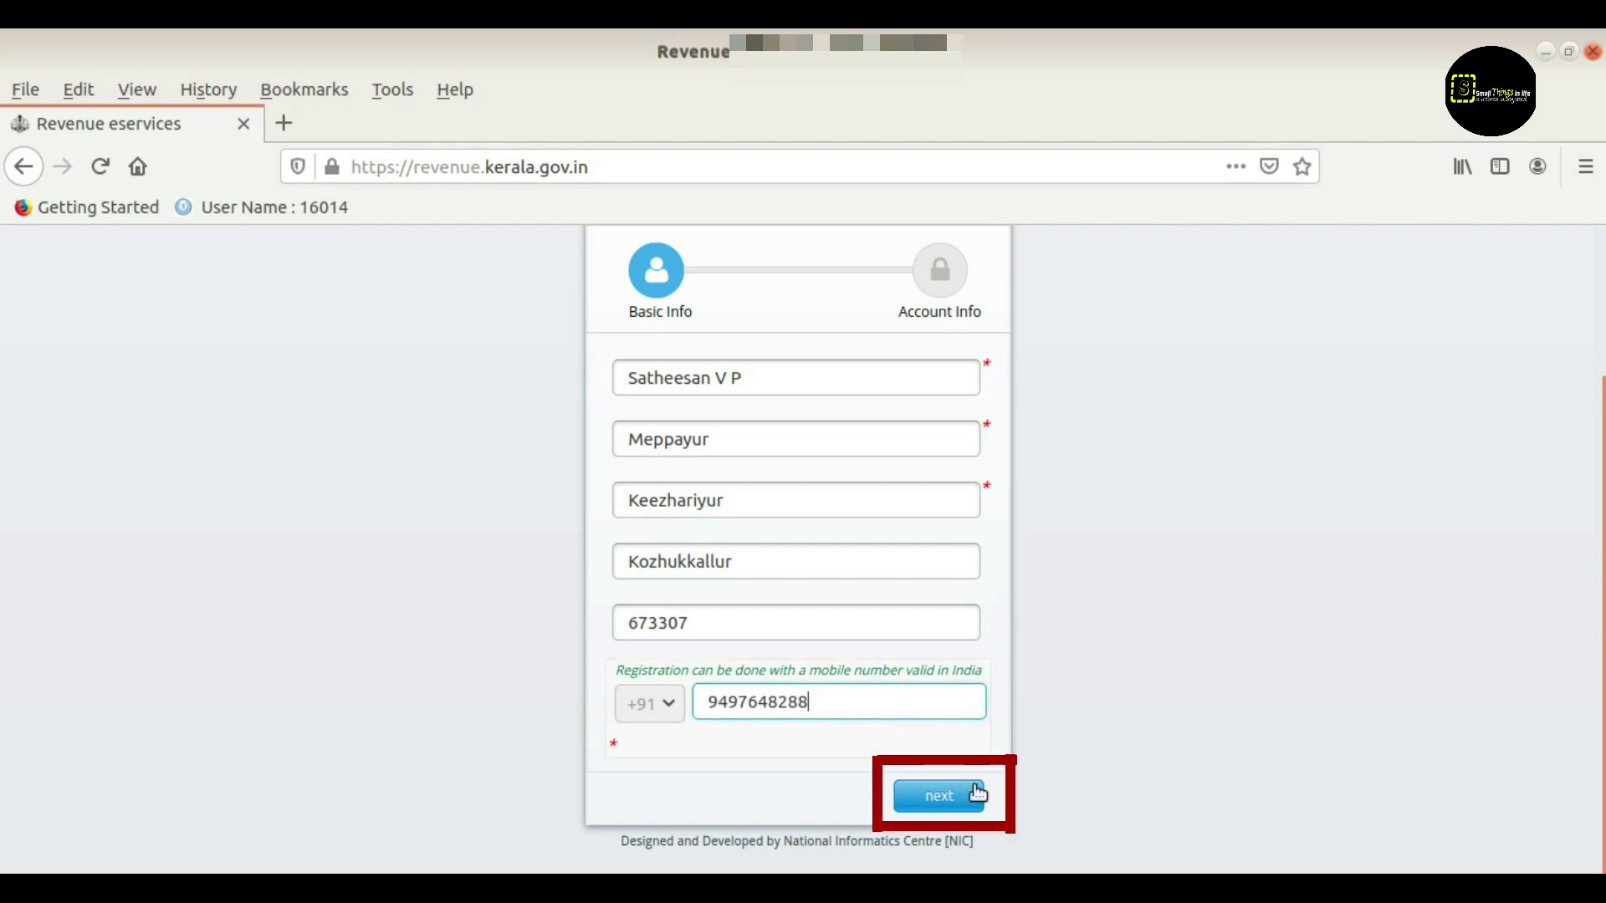
pyautogui.click(954, 805)
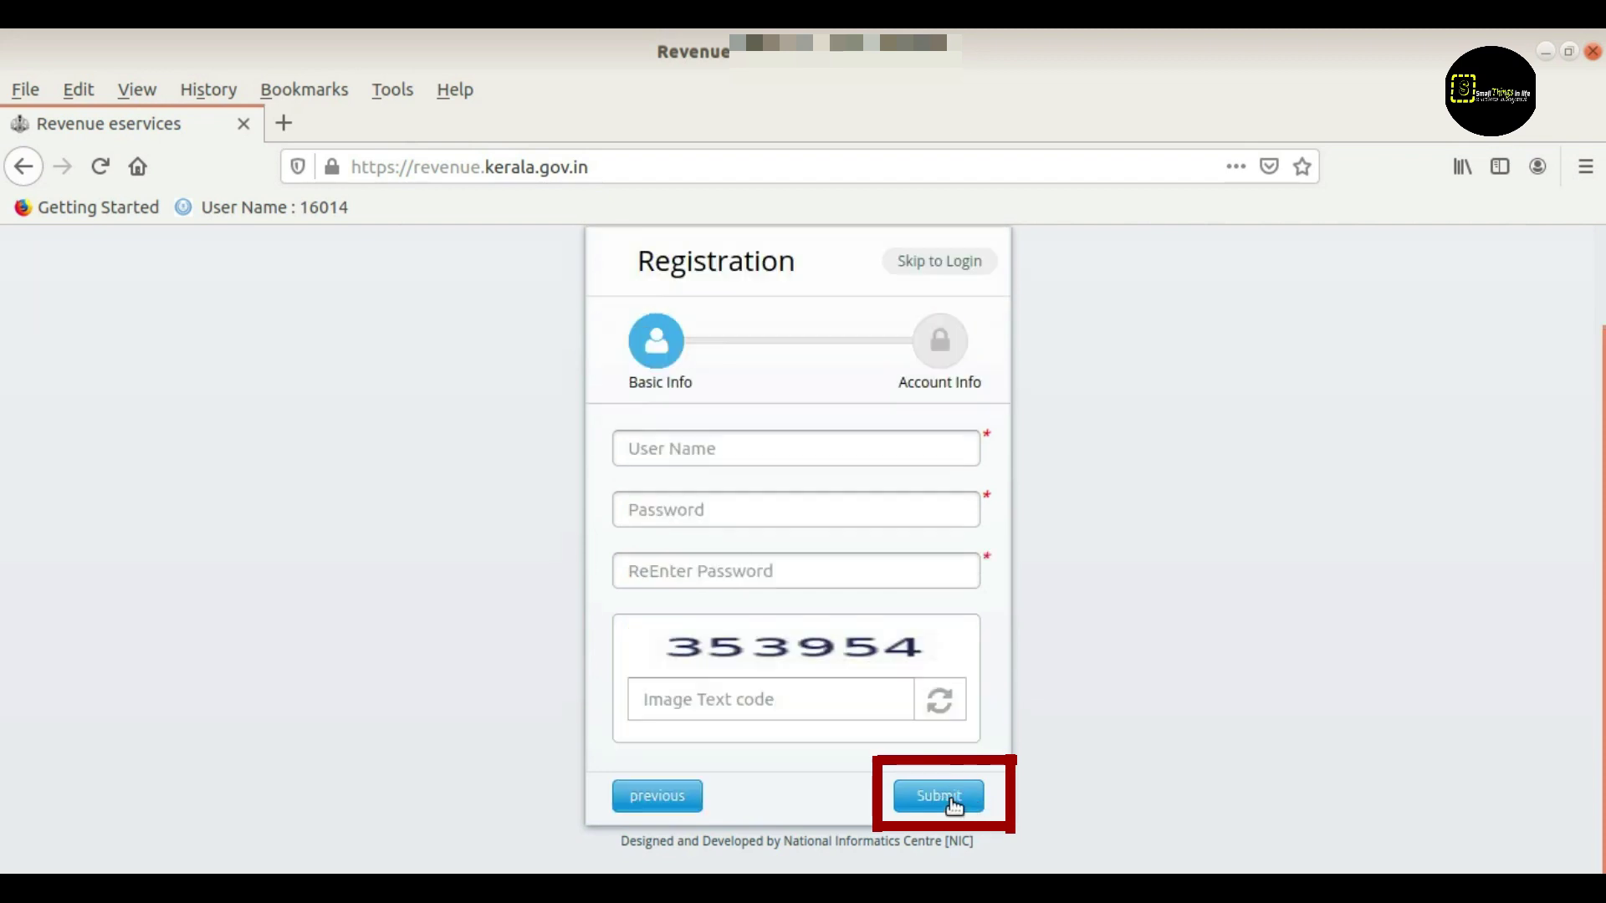
# Paste the username and the password twice, enter the image code, and submit the registration
pyautogui.click(746, 448)
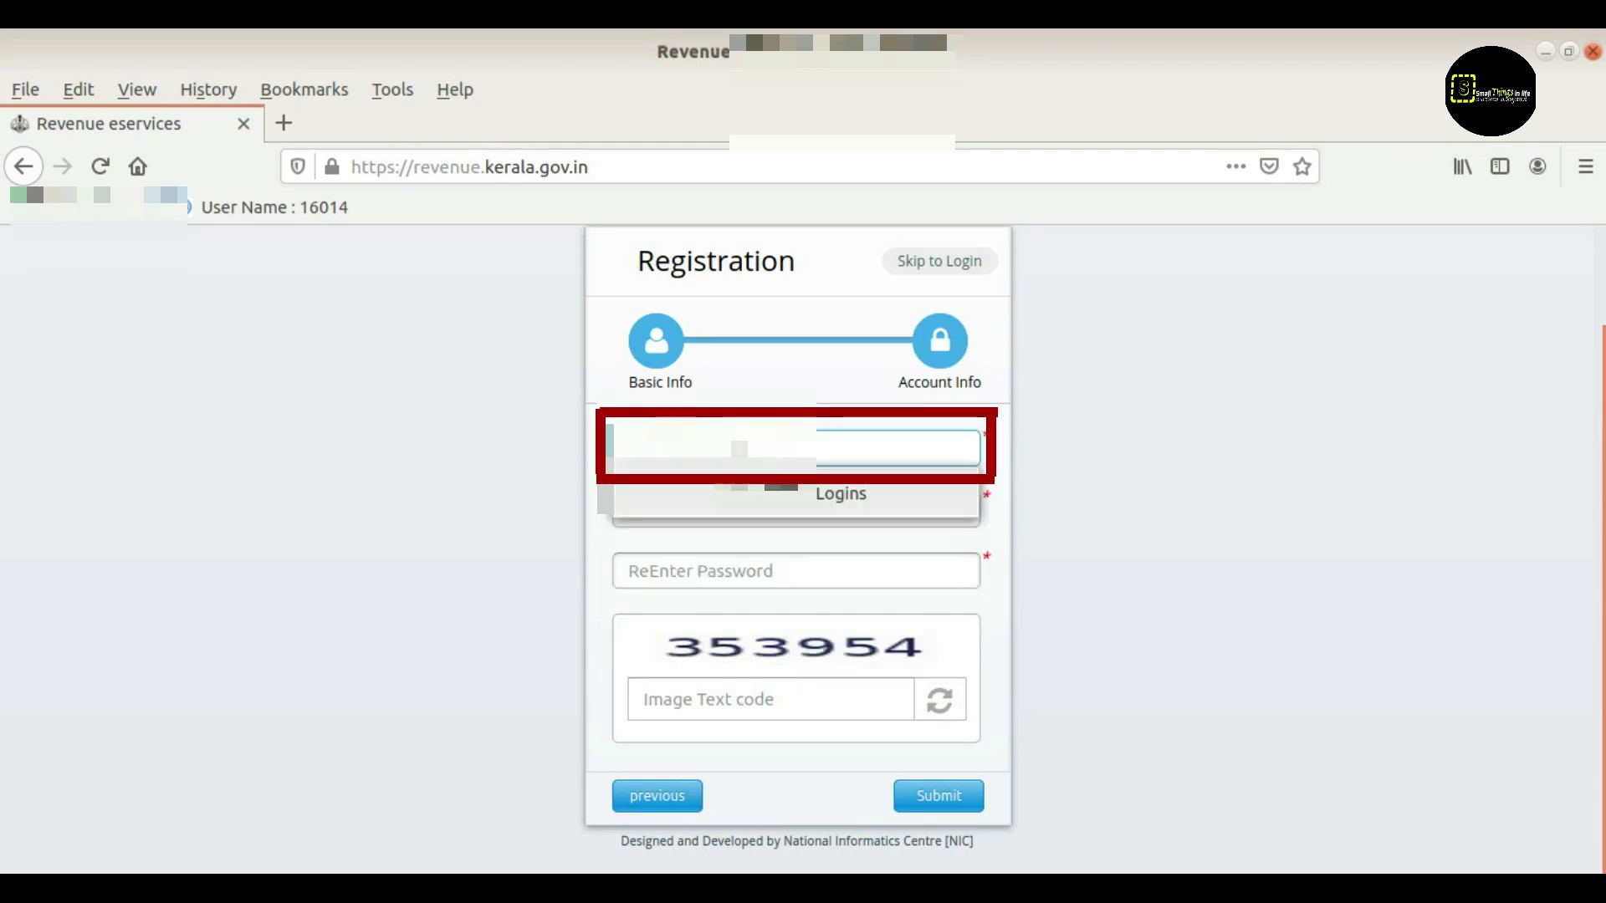
pyautogui.hotkey('ctrl', 'v')
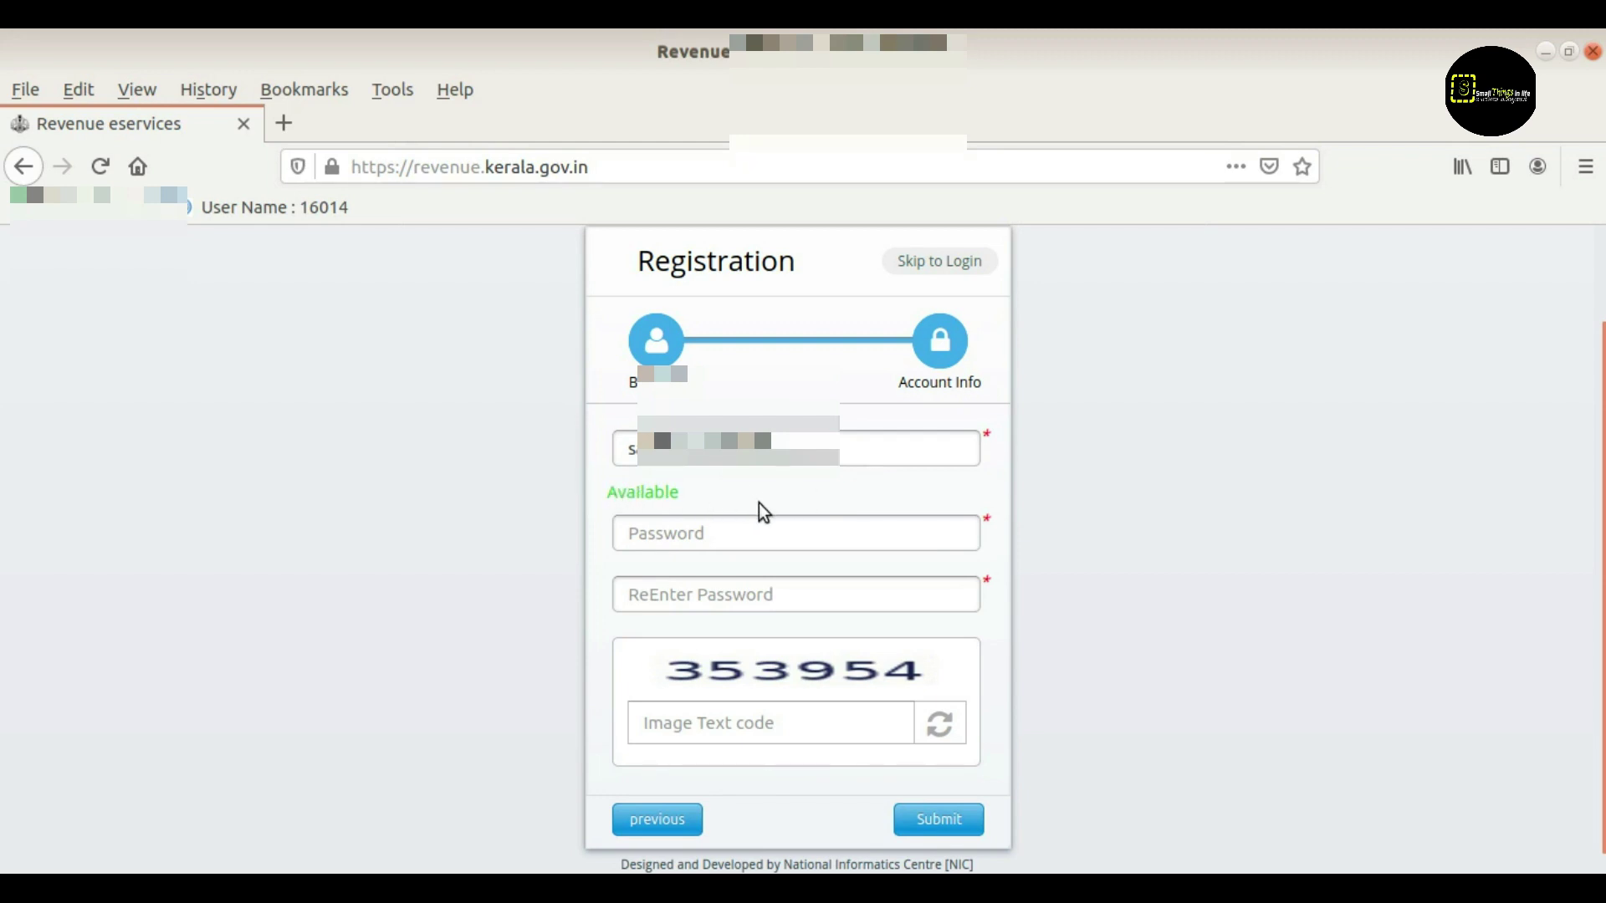
pyautogui.click(727, 531)
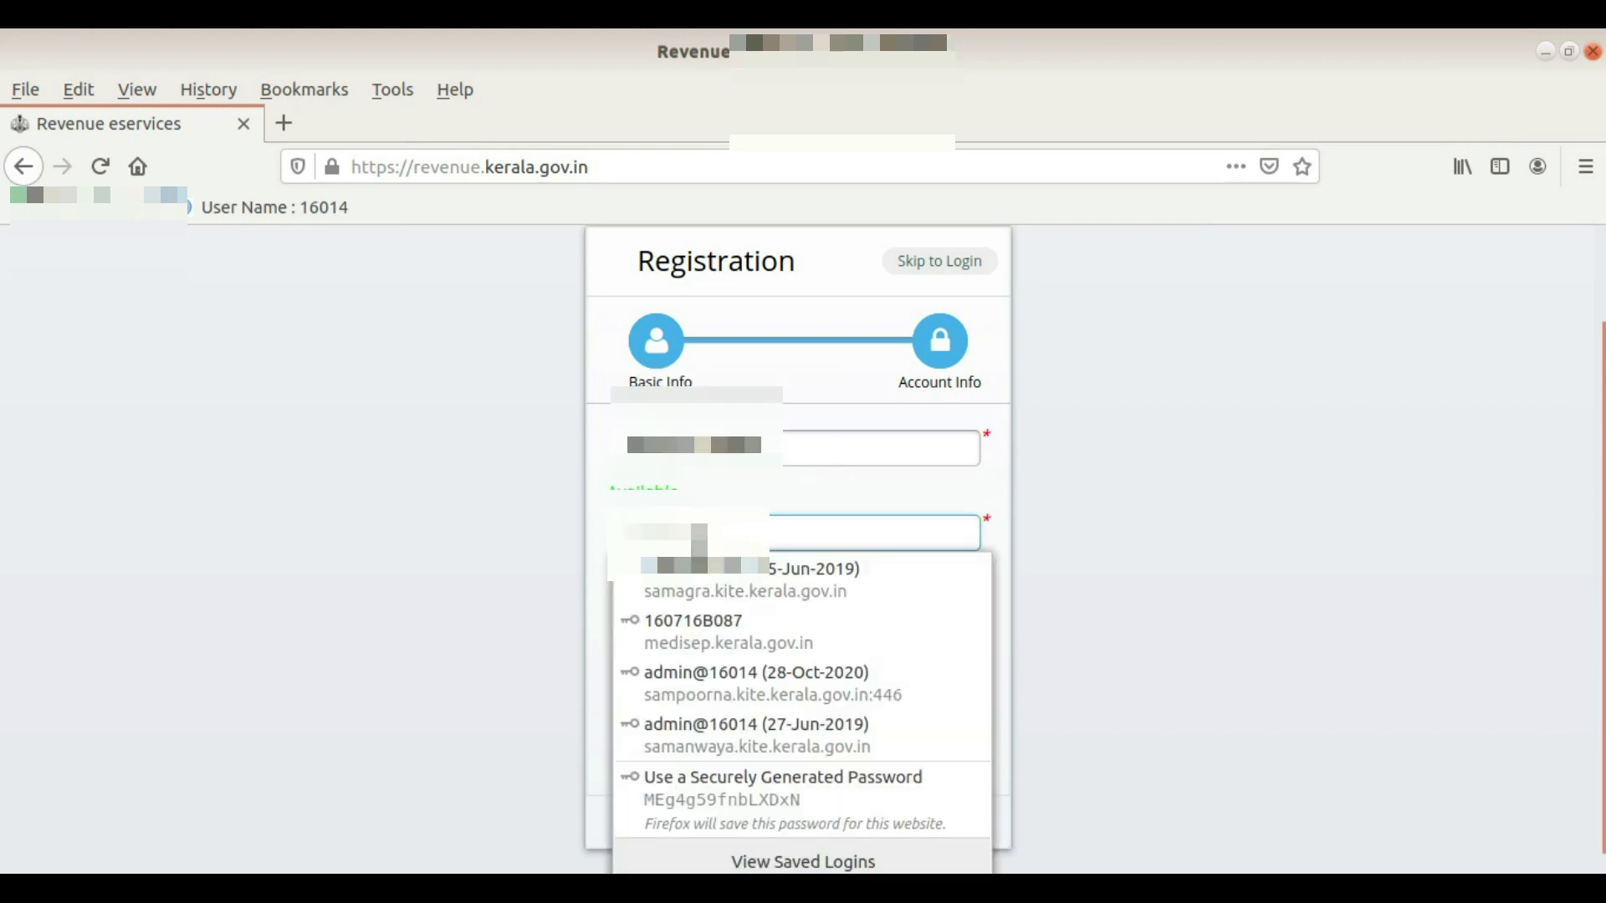
pyautogui.hotkey('ctrl', 'v')
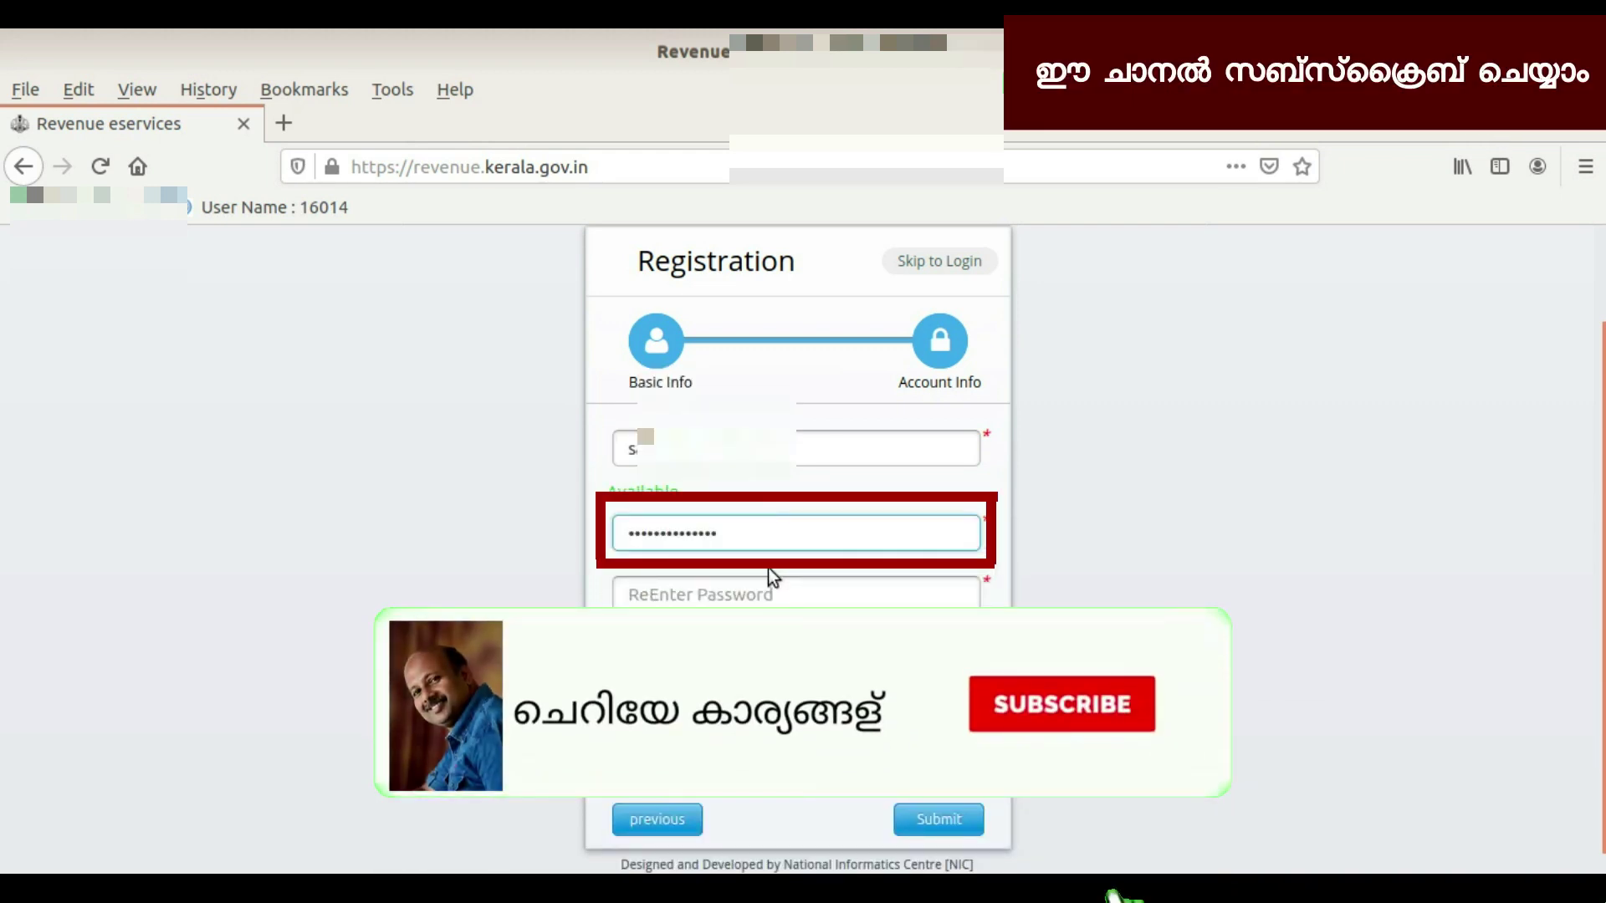
pyautogui.click(758, 593)
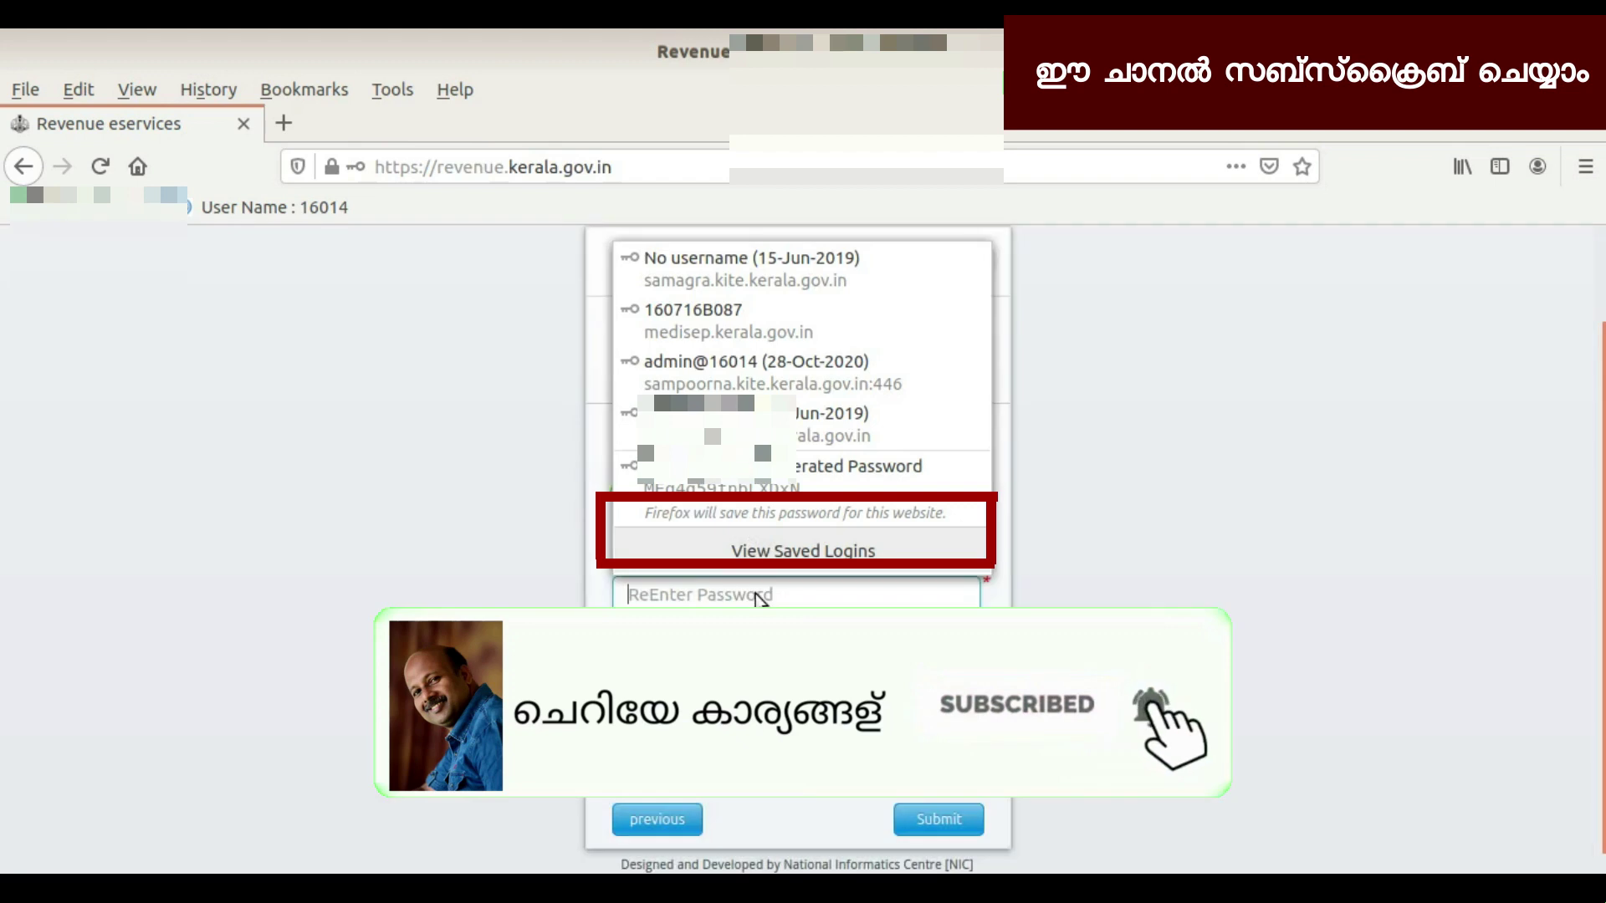
pyautogui.click(757, 594)
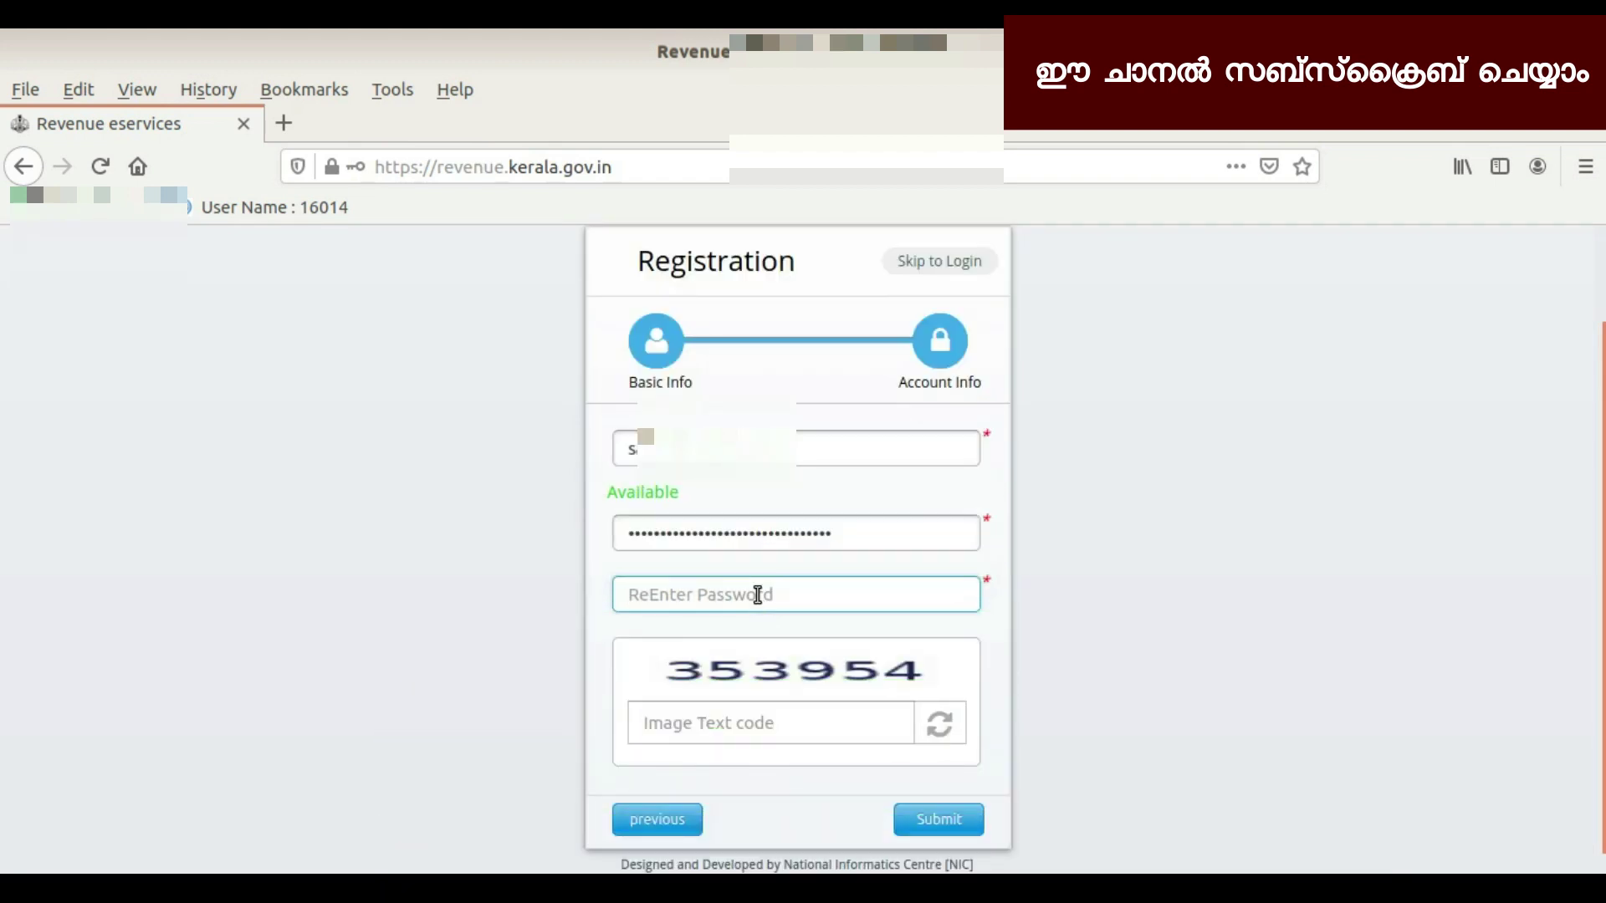
pyautogui.hotkey('ctrl', 'v')
pyautogui.scroll(-1, 757, 739)
pyautogui.click(756, 723)
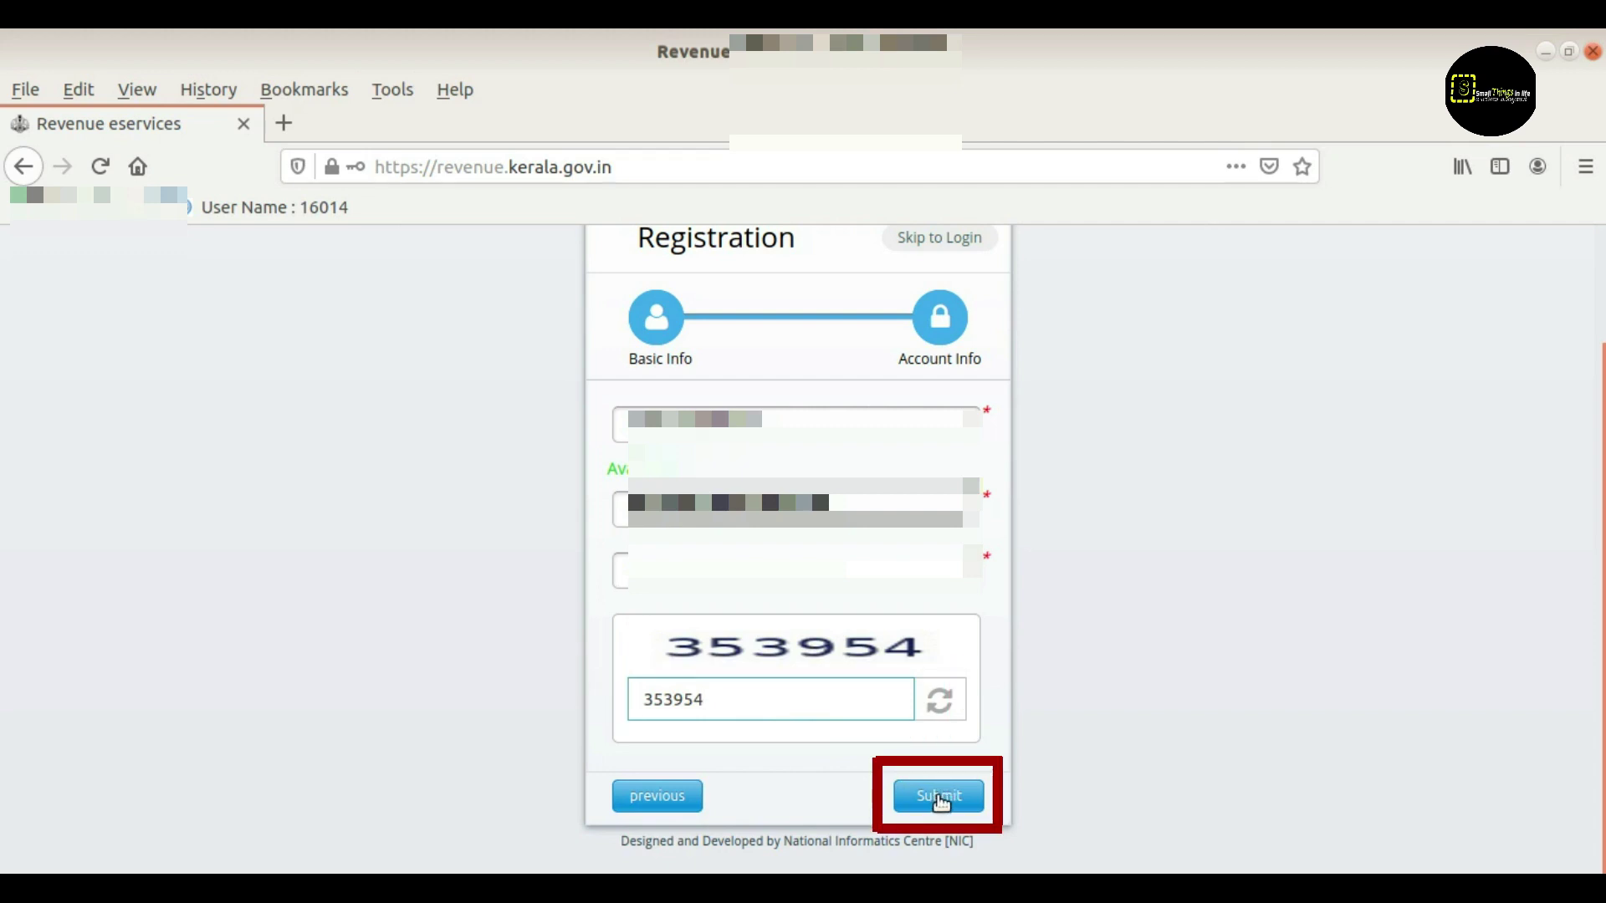
pyautogui.click(940, 802)
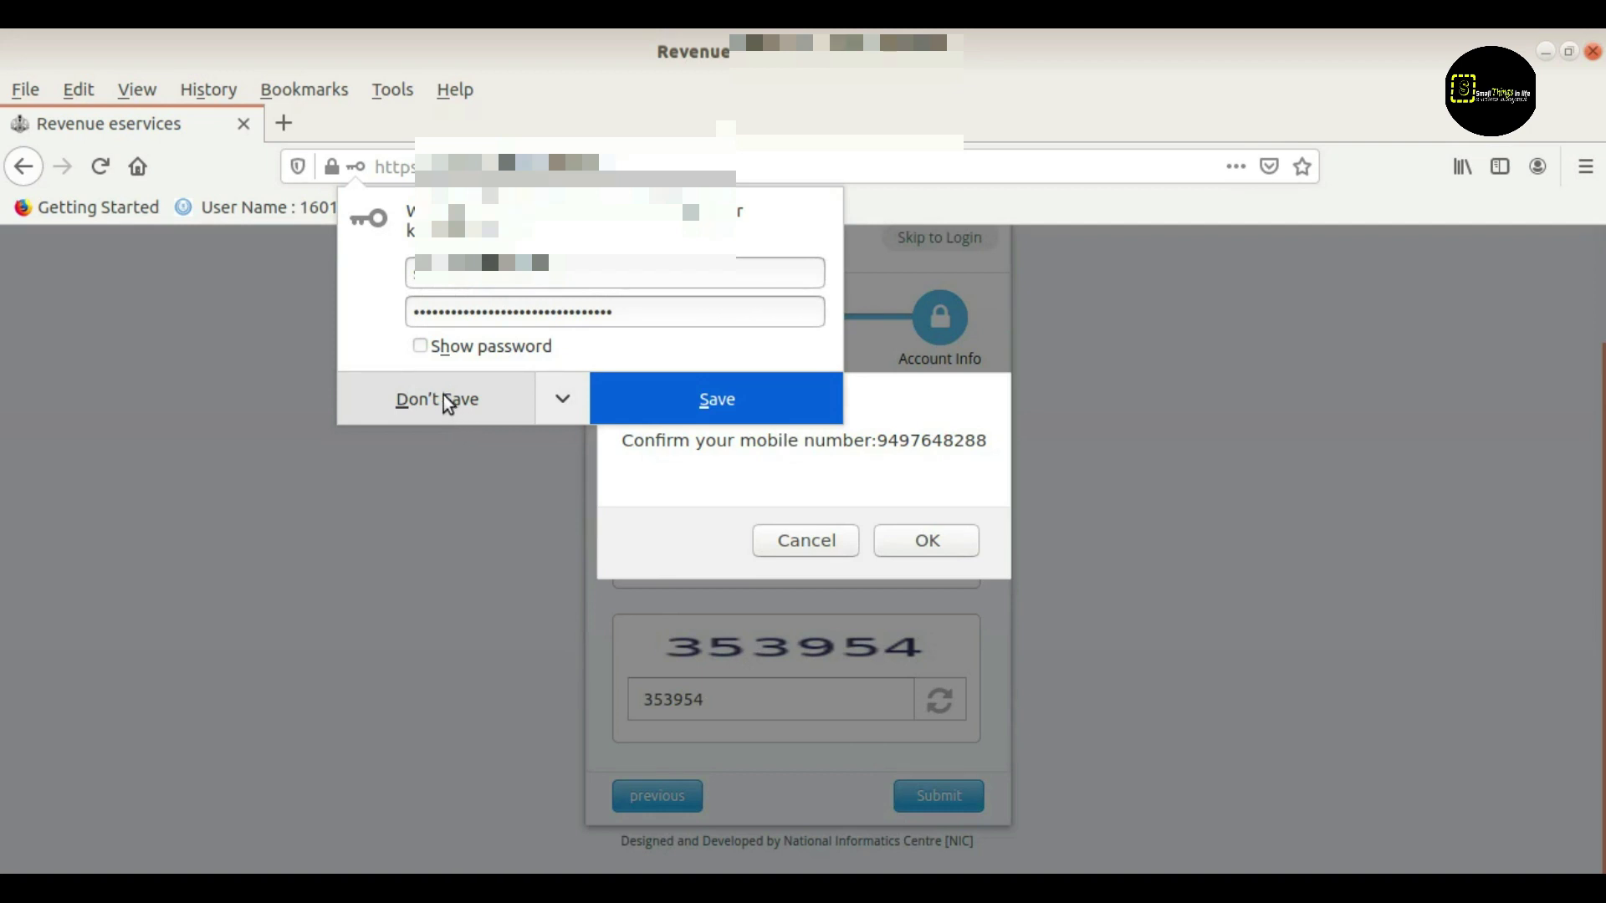
# Decline saving the password, confirm the mobile number, block further pop-ups and submit the OTP
pyautogui.click(444, 402)
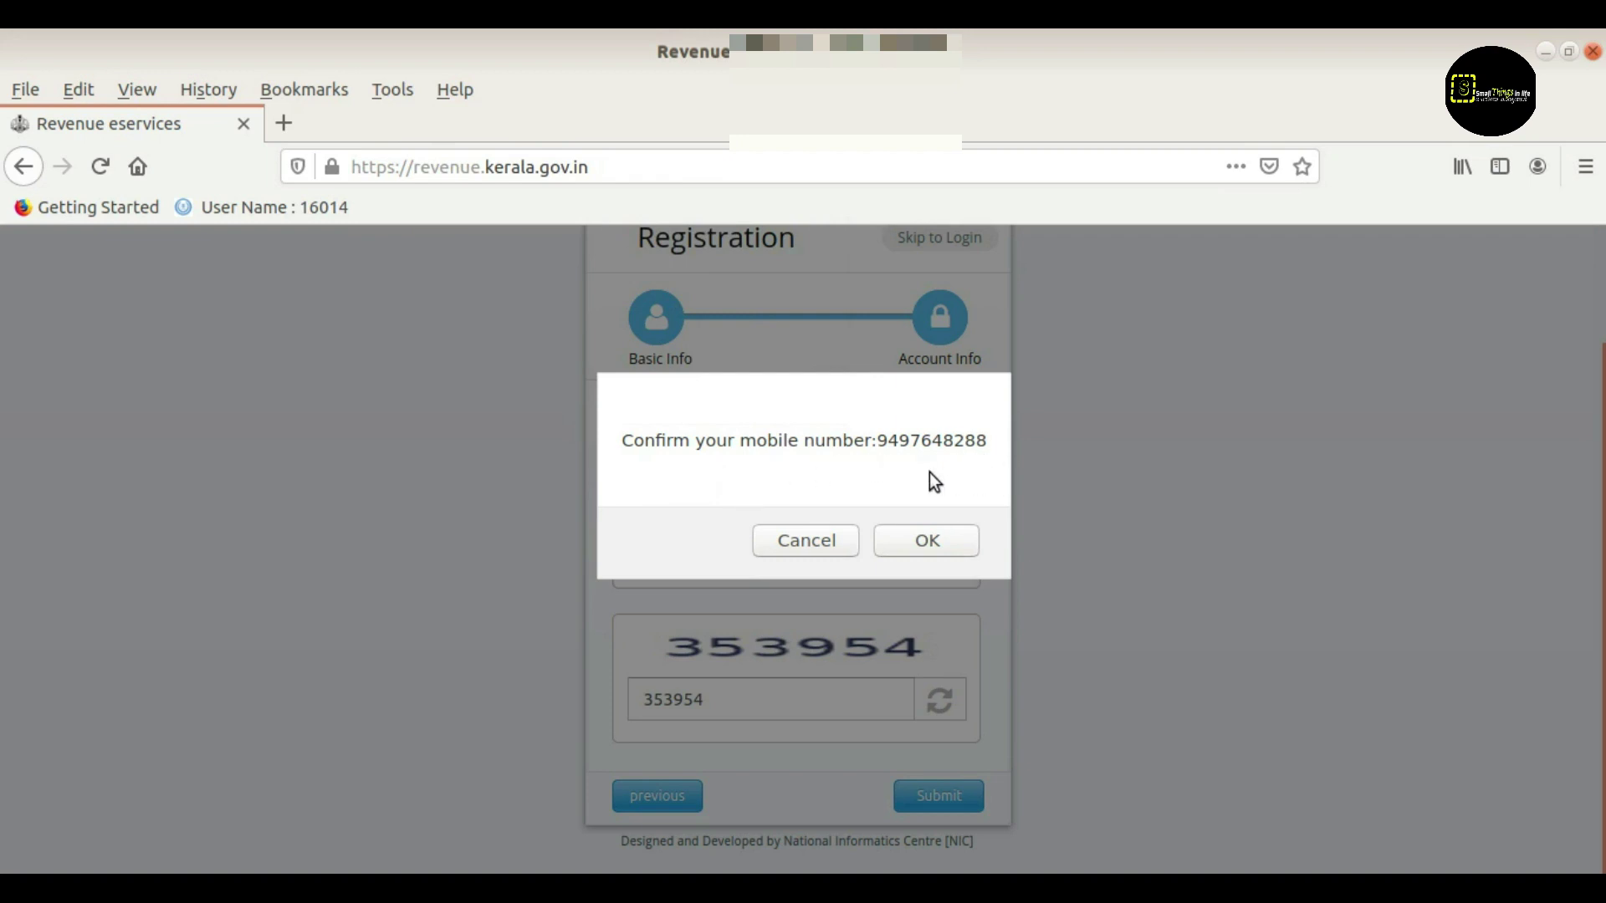
pyautogui.click(929, 542)
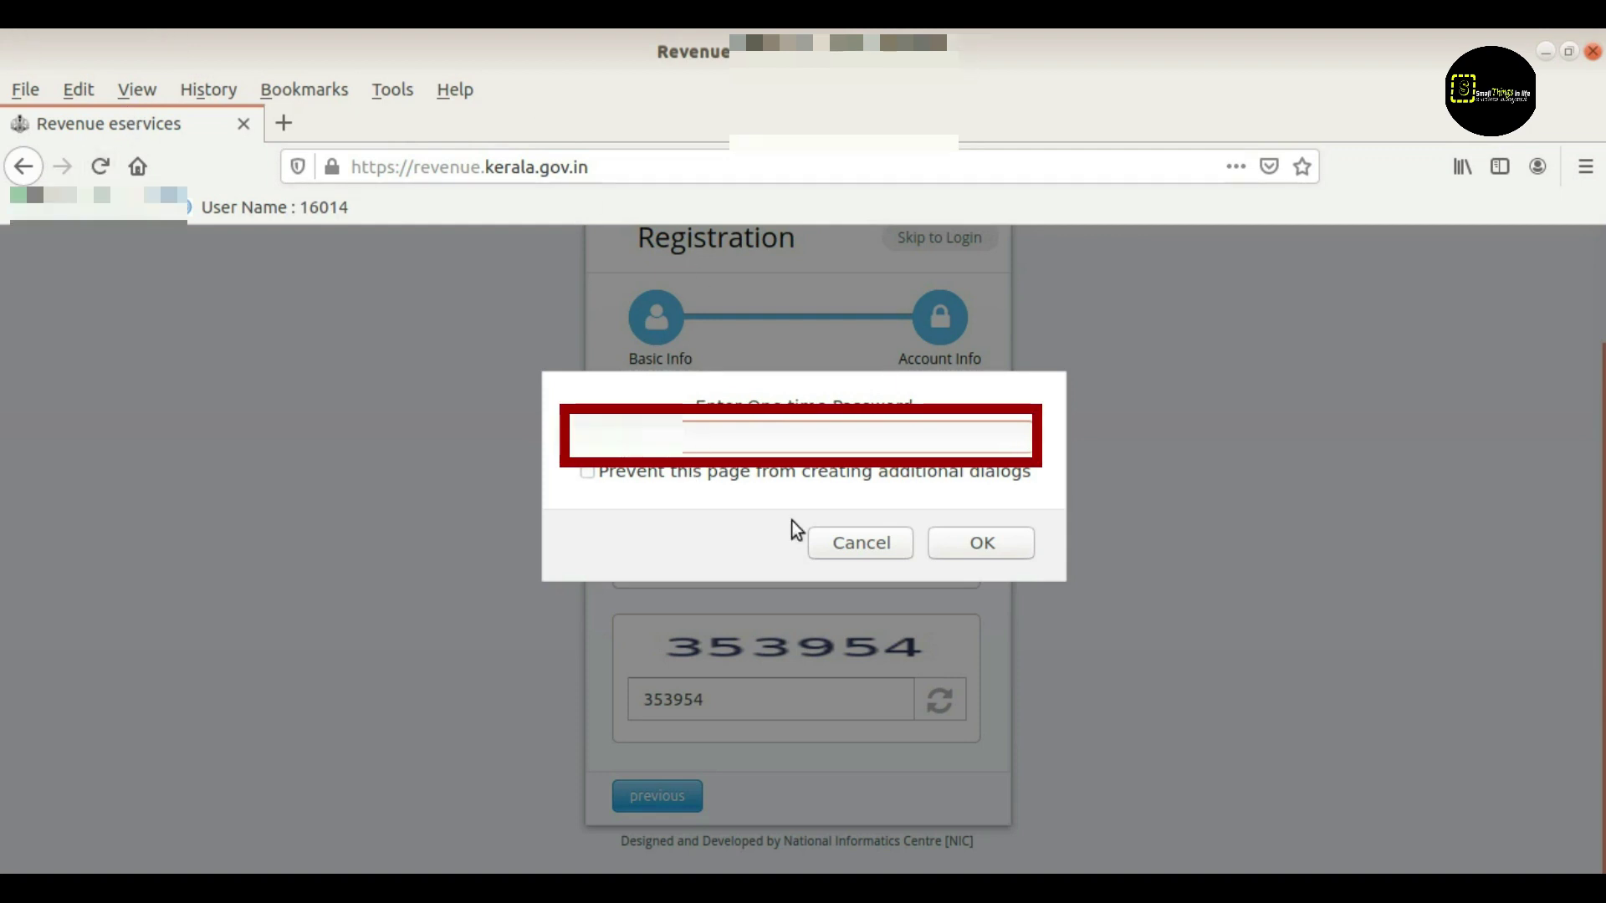
pyautogui.click(588, 473)
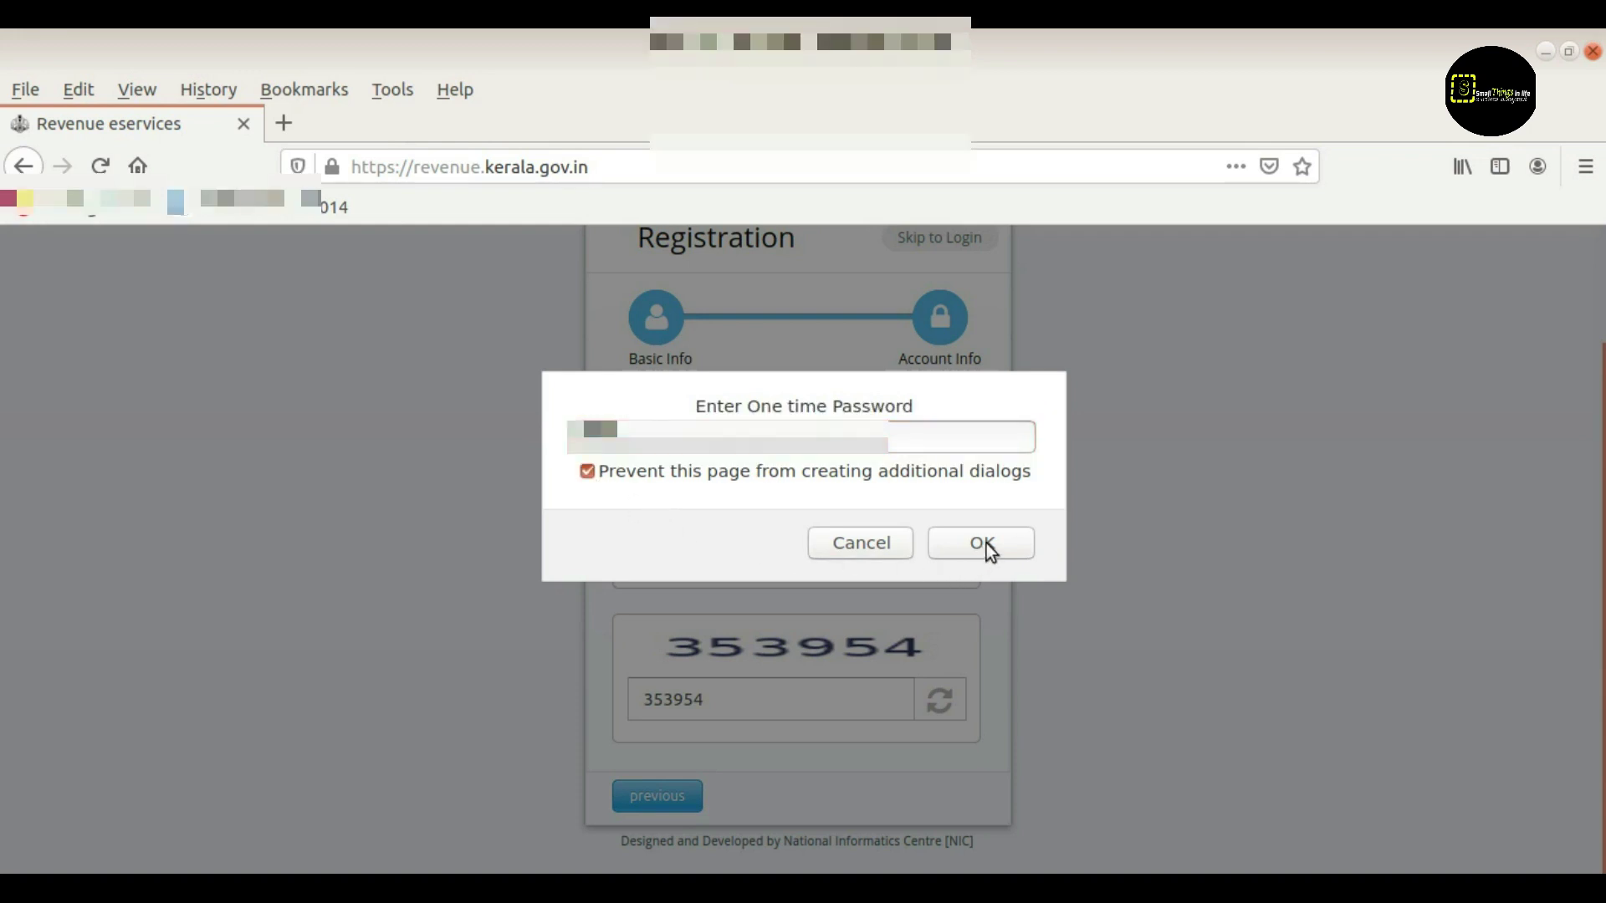
pyautogui.click(984, 544)
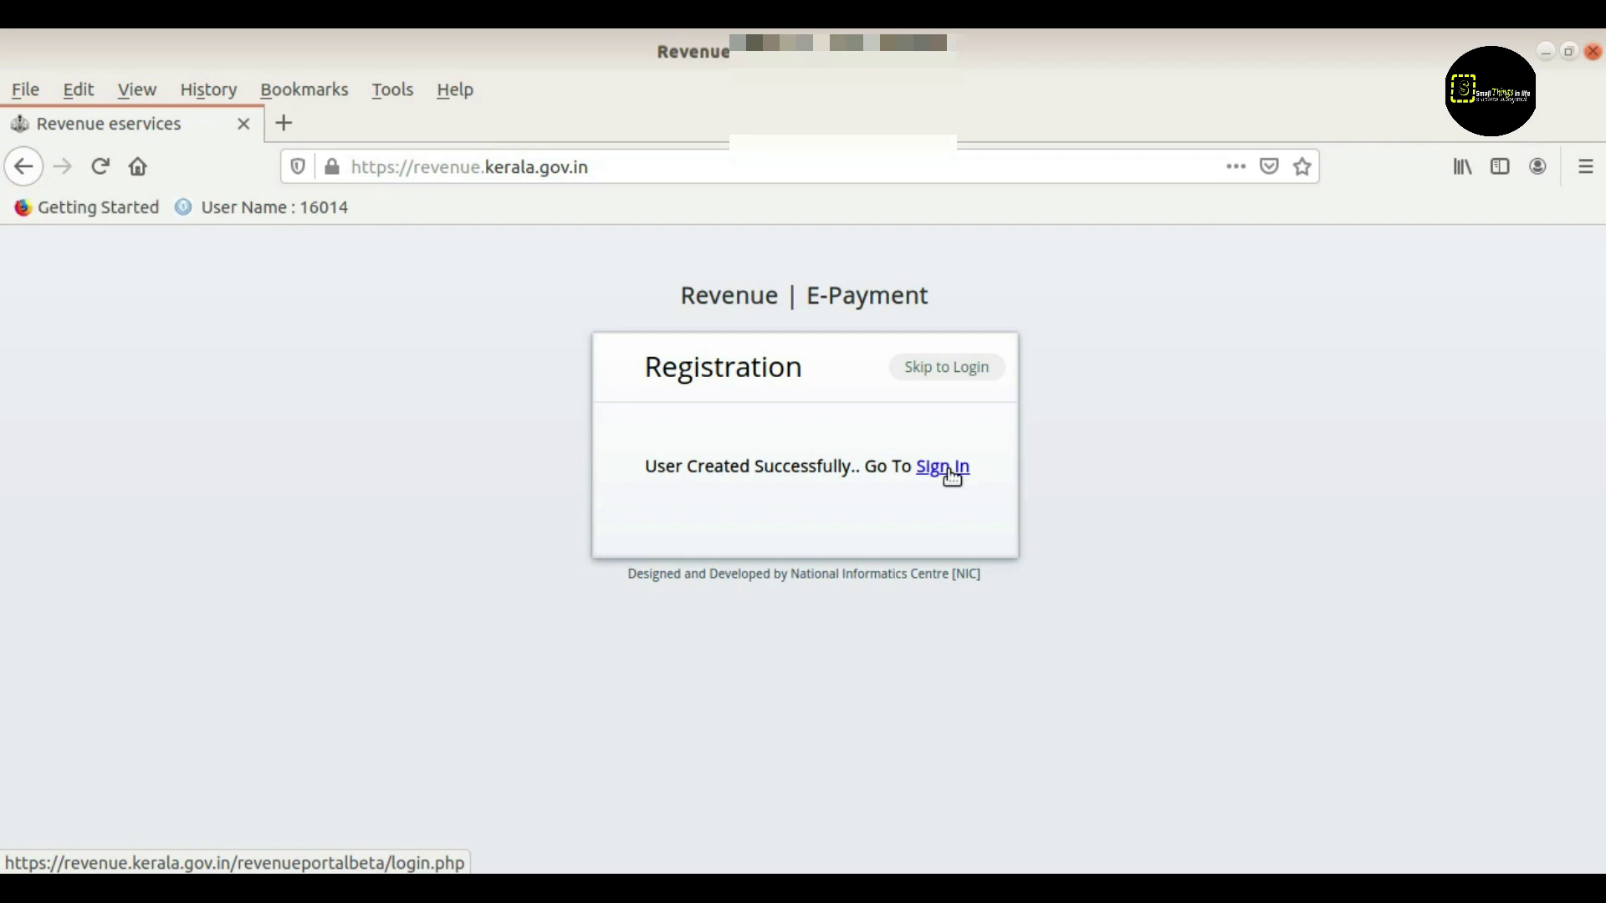
# Follow the Sign In link in the 'User Created Successfully' message
pyautogui.click(948, 471)
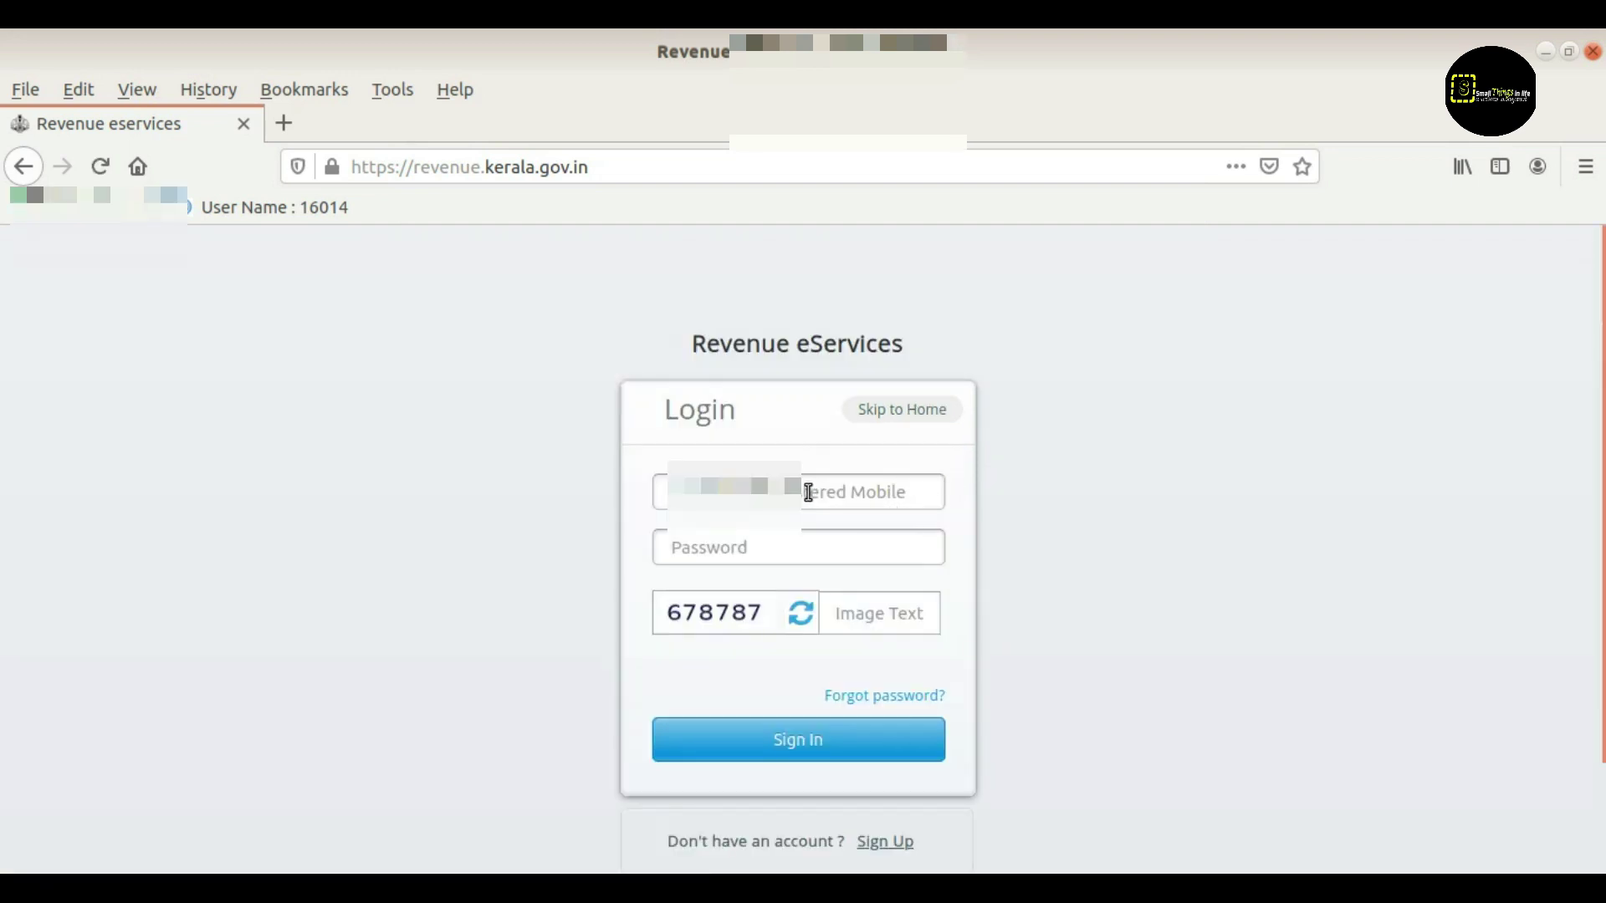
# Sign in with the new username, the saved password and the displayed image code
pyautogui.click(808, 492)
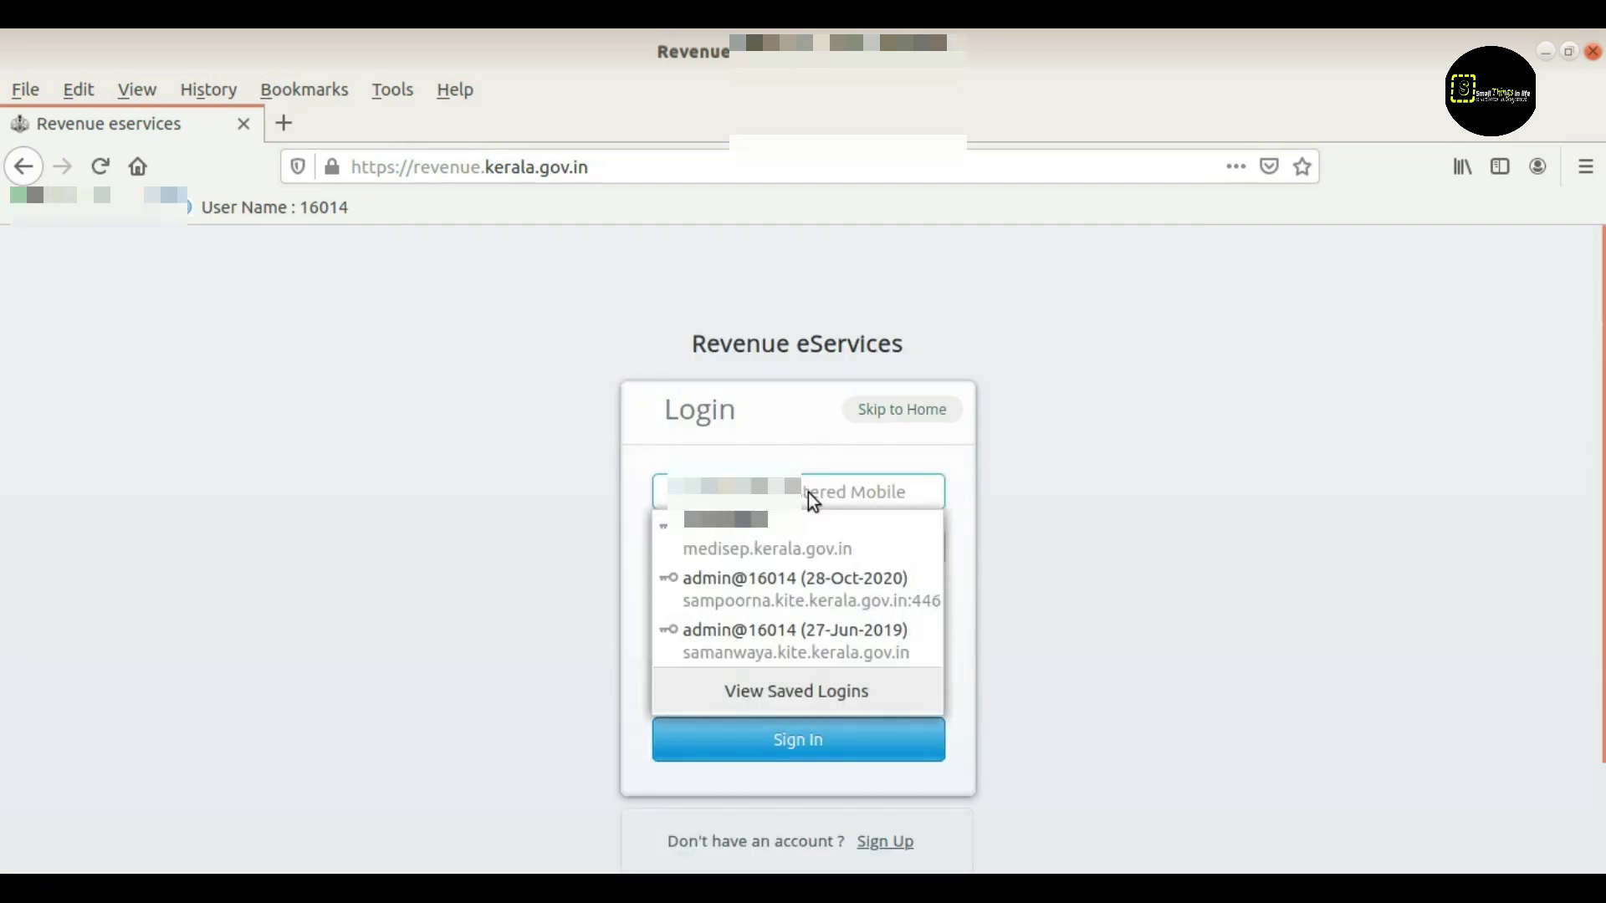
pyautogui.write('160')
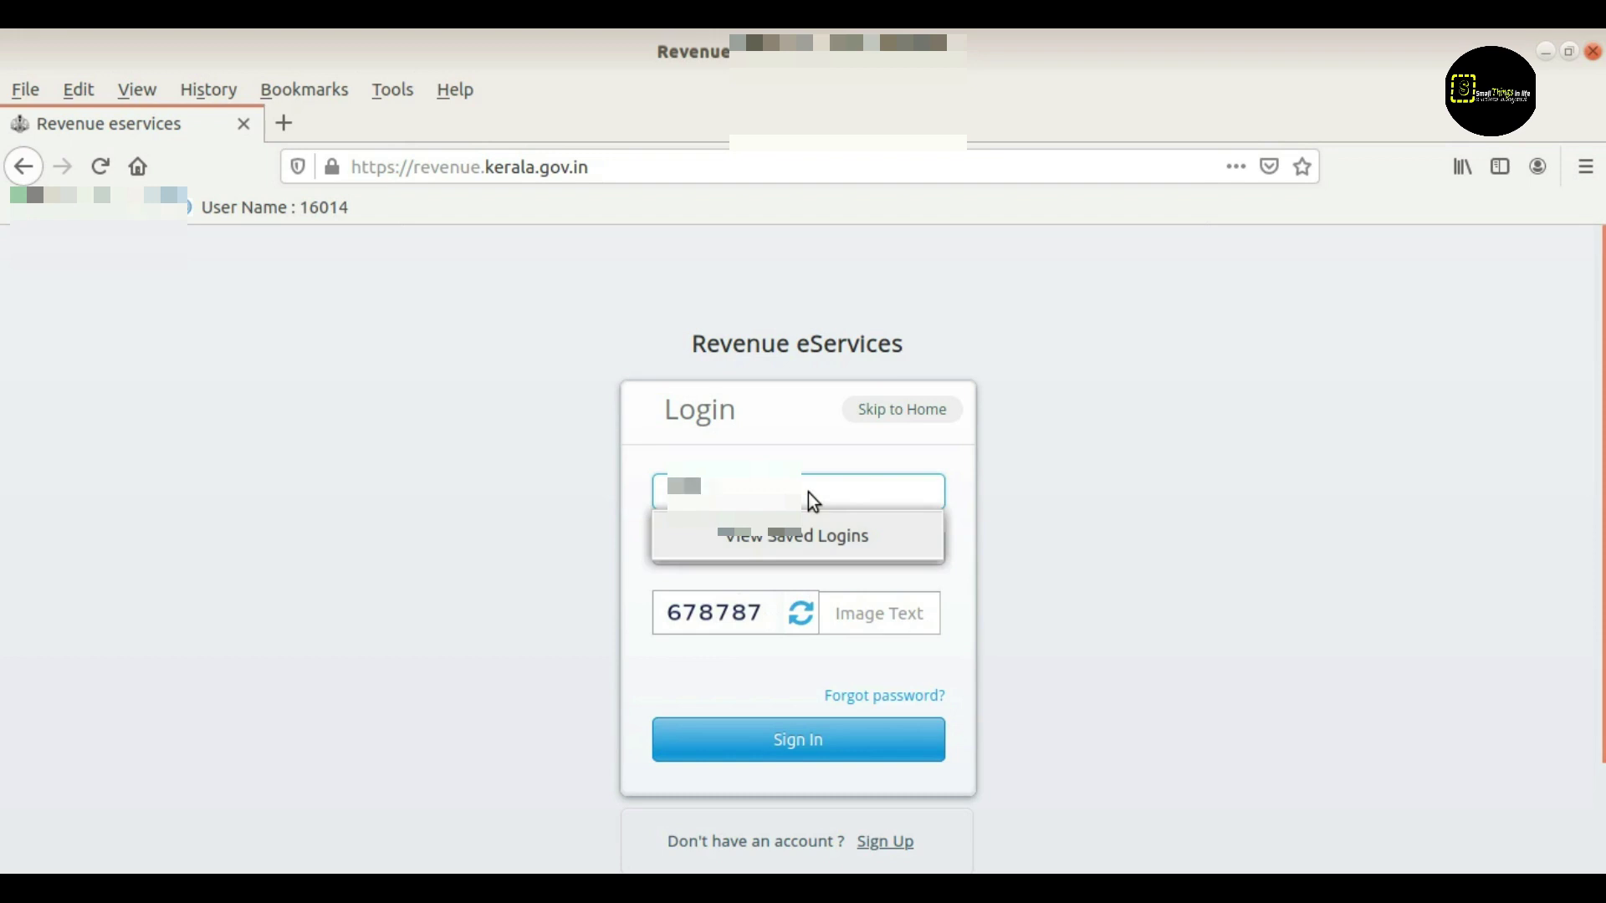
pyautogui.press('Tab')
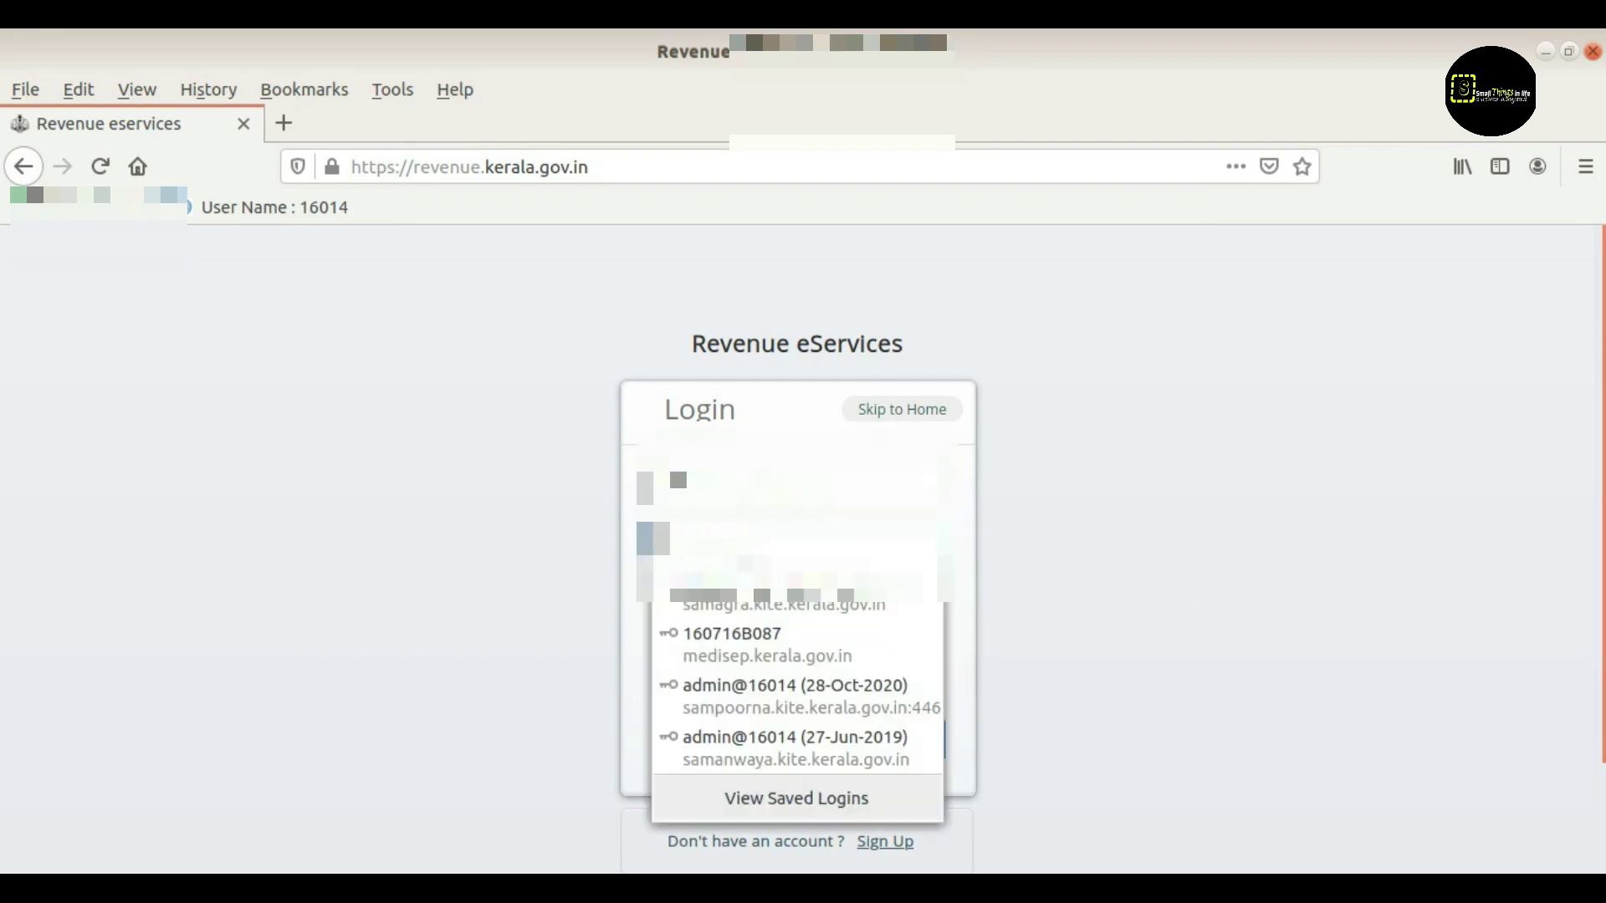
pyautogui.click(839, 611)
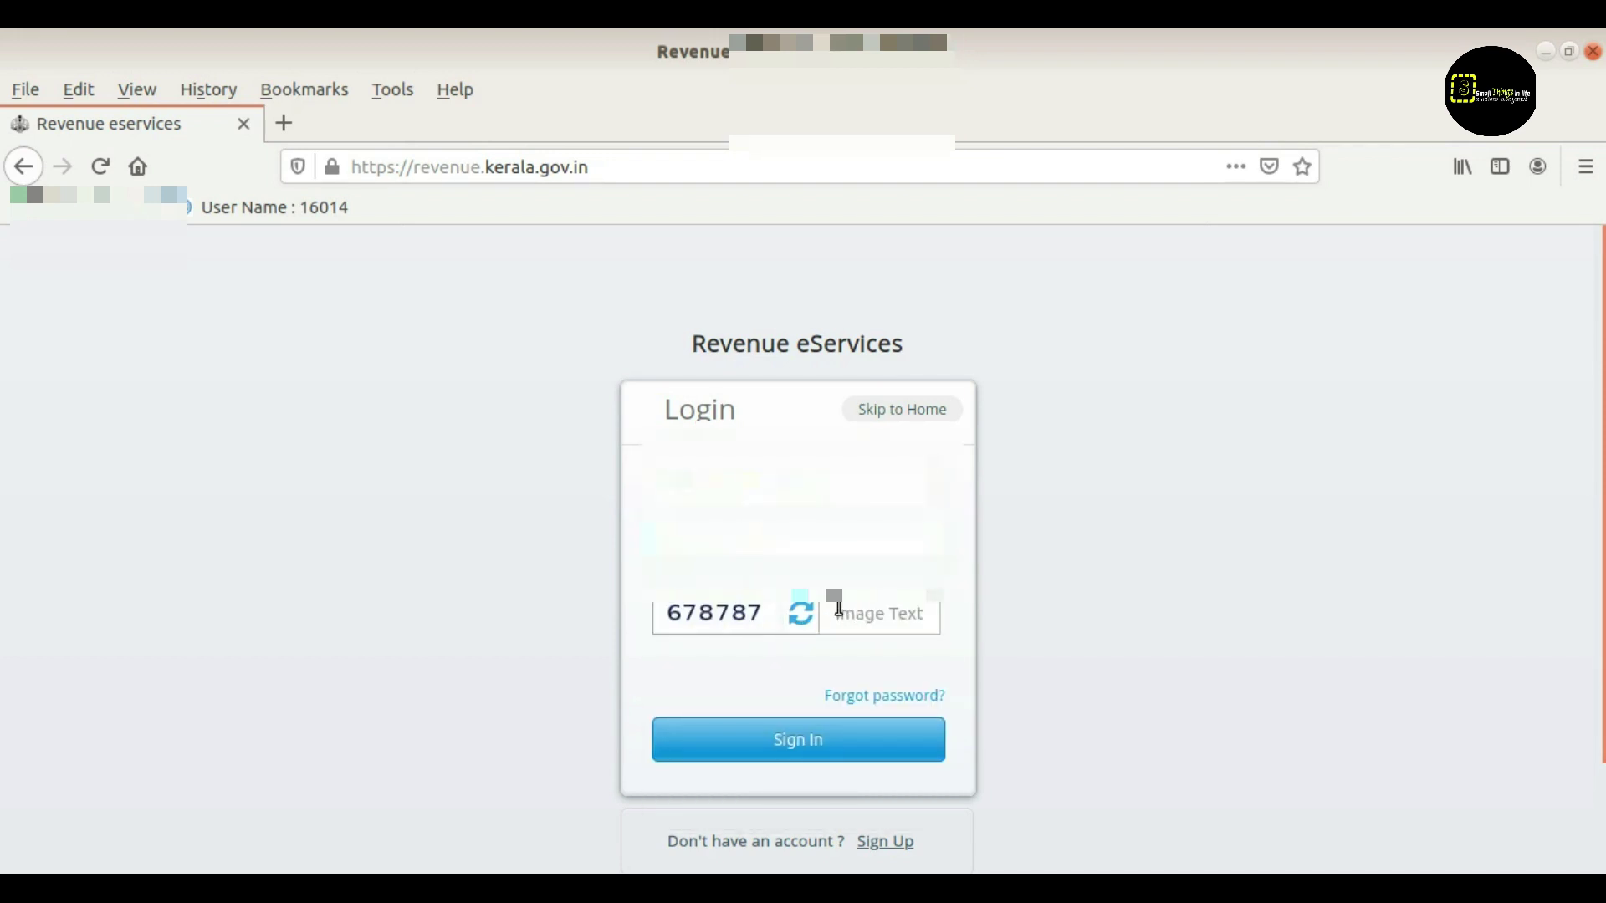
pyautogui.click(839, 610)
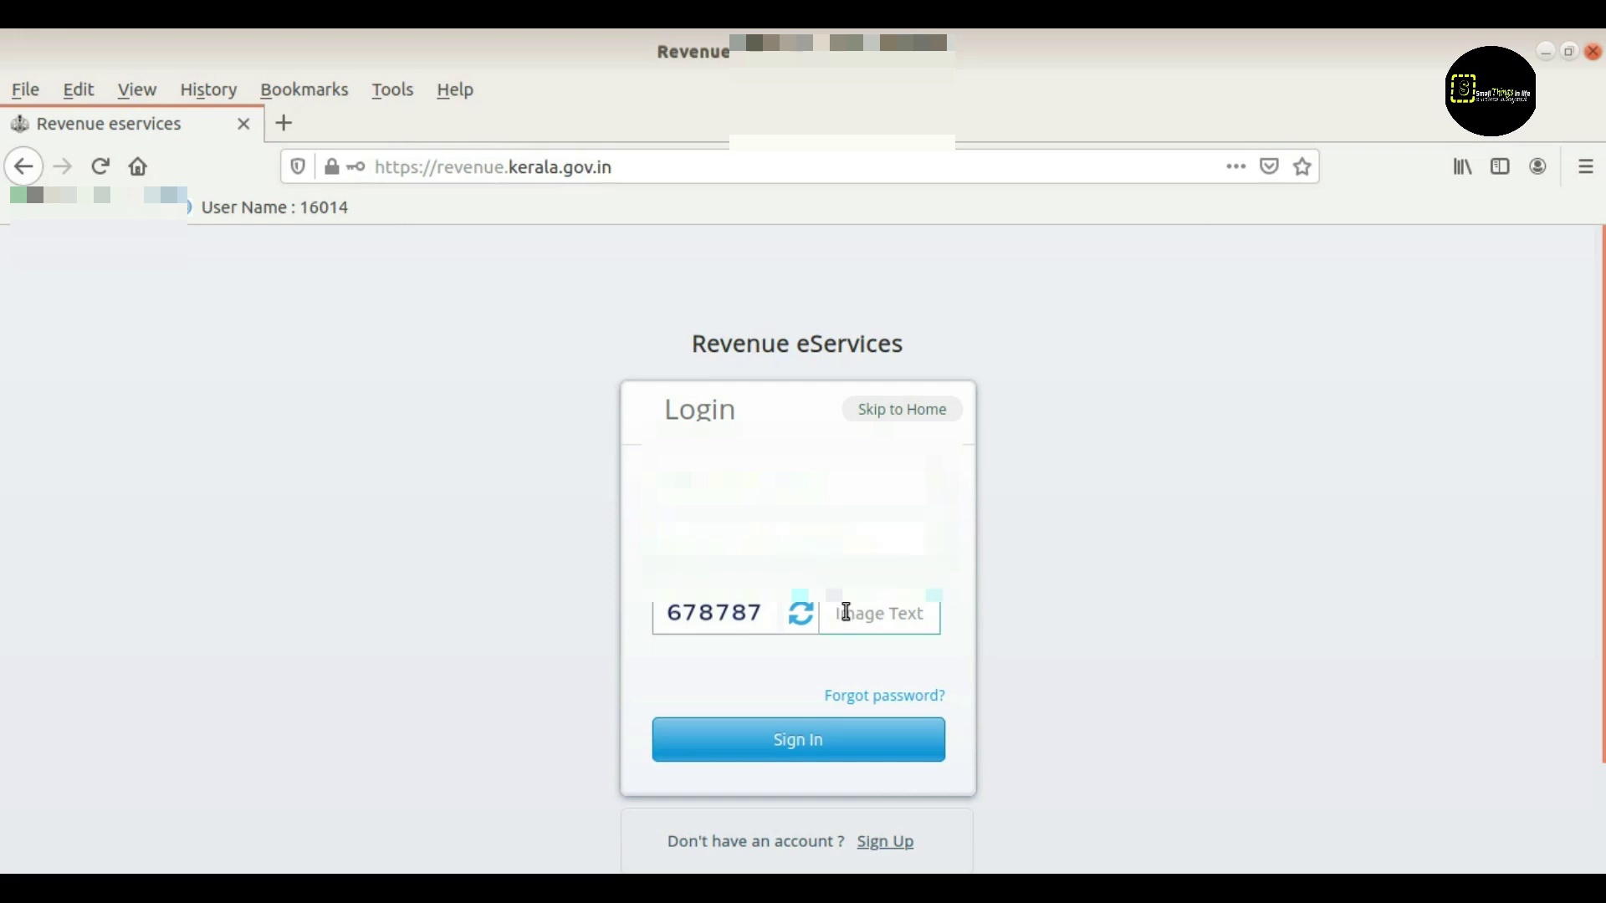
pyautogui.write('678787')
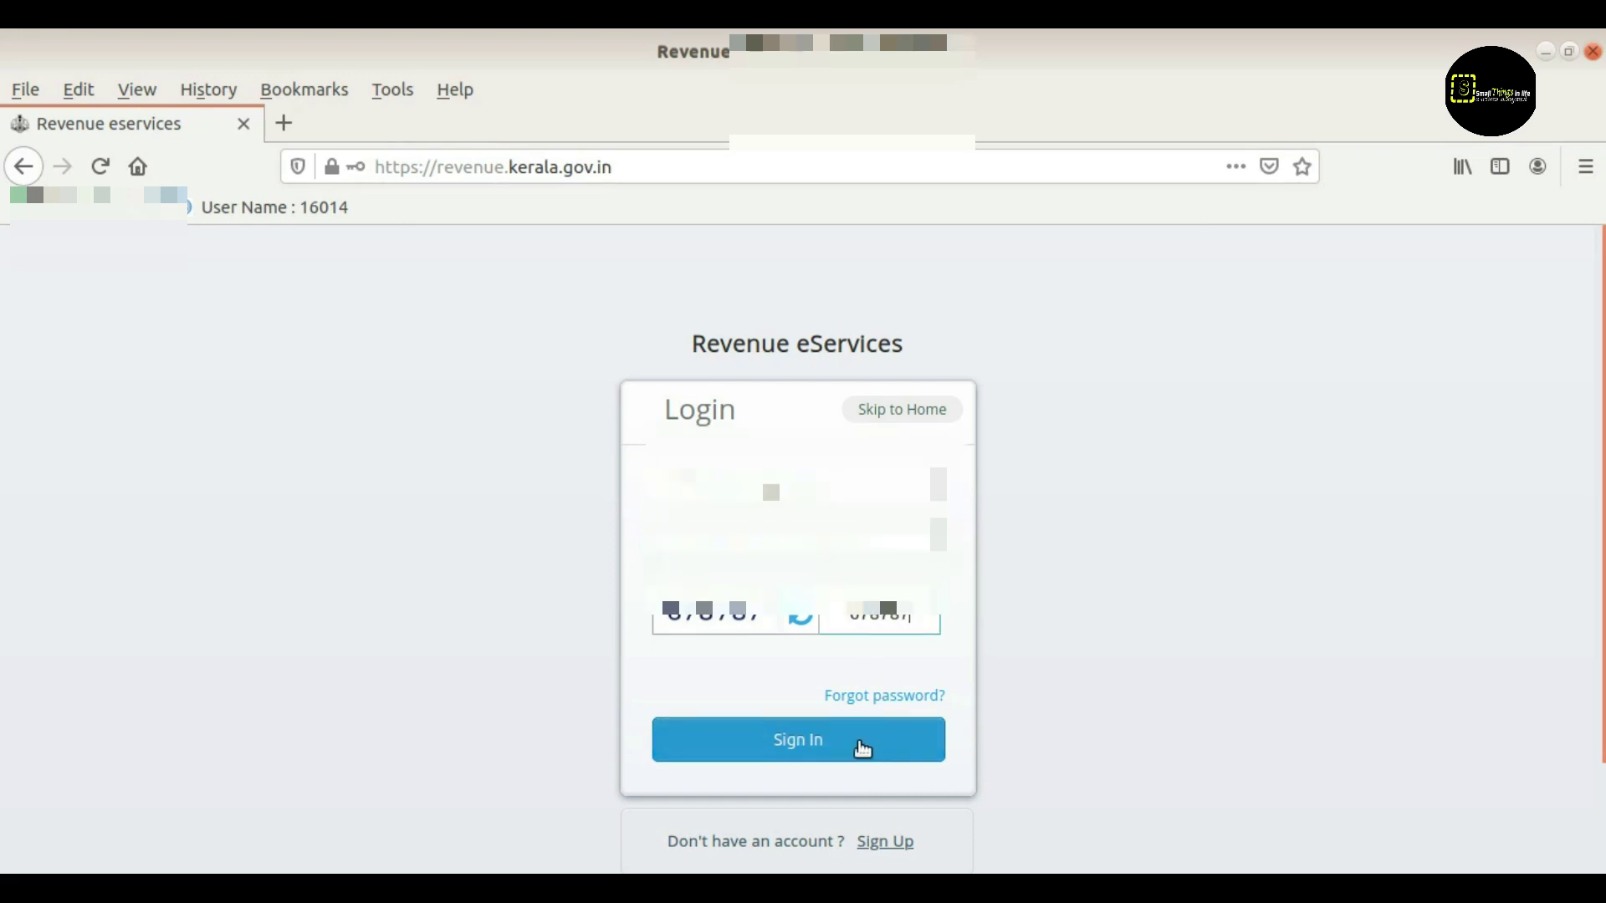
pyautogui.click(861, 748)
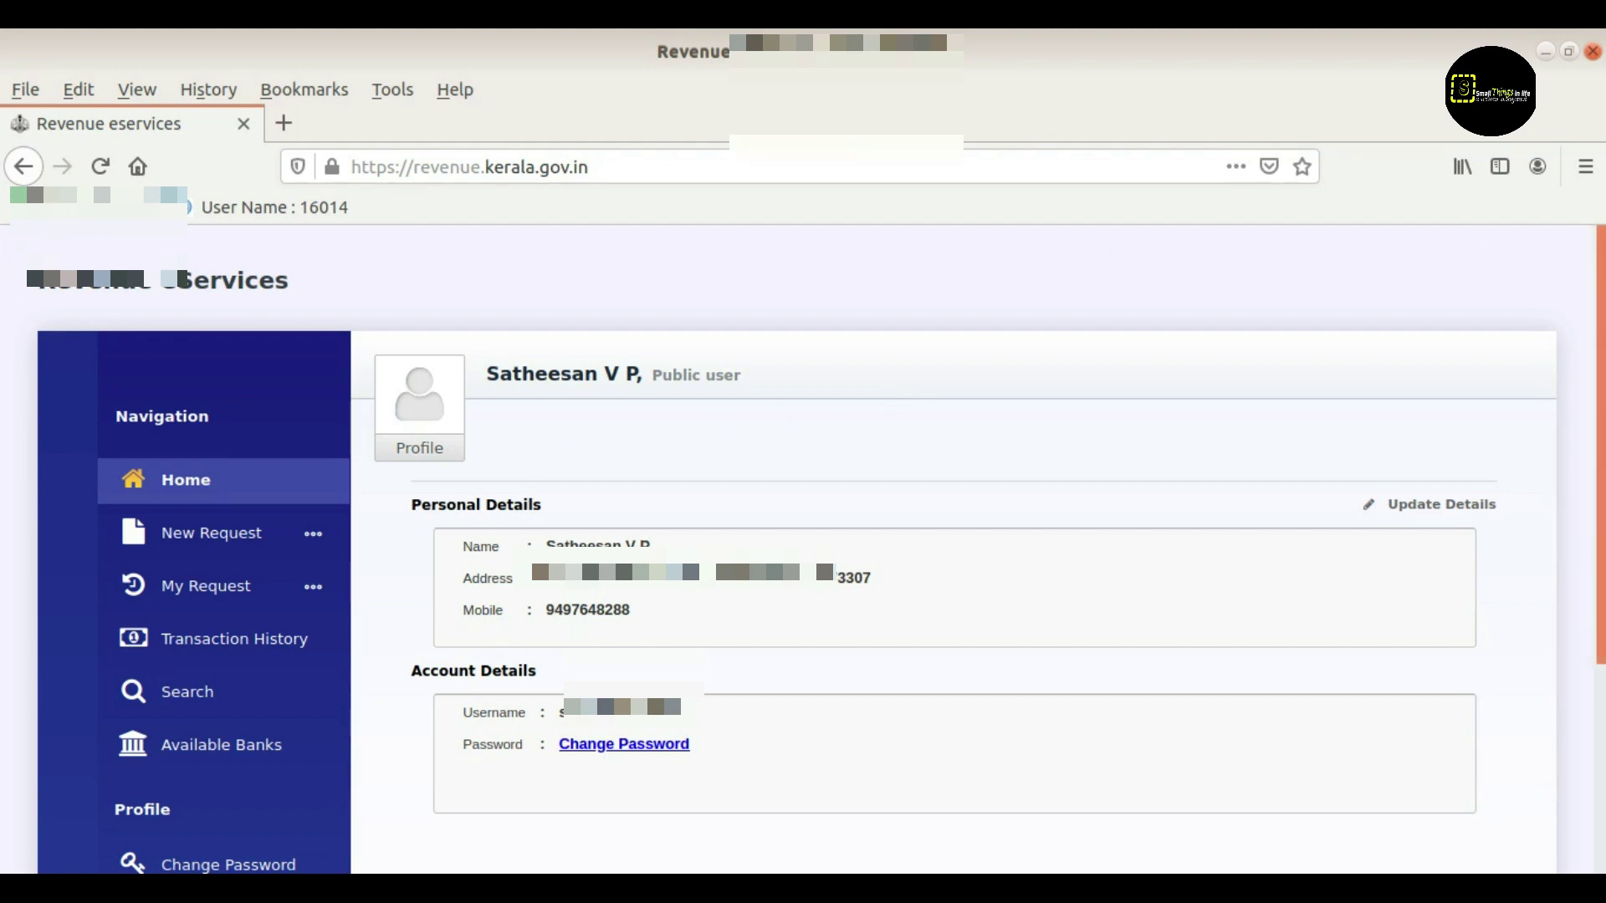
pyautogui.scroll(-1, 1201, 564)
pyautogui.scroll(-1, 1201, 564)
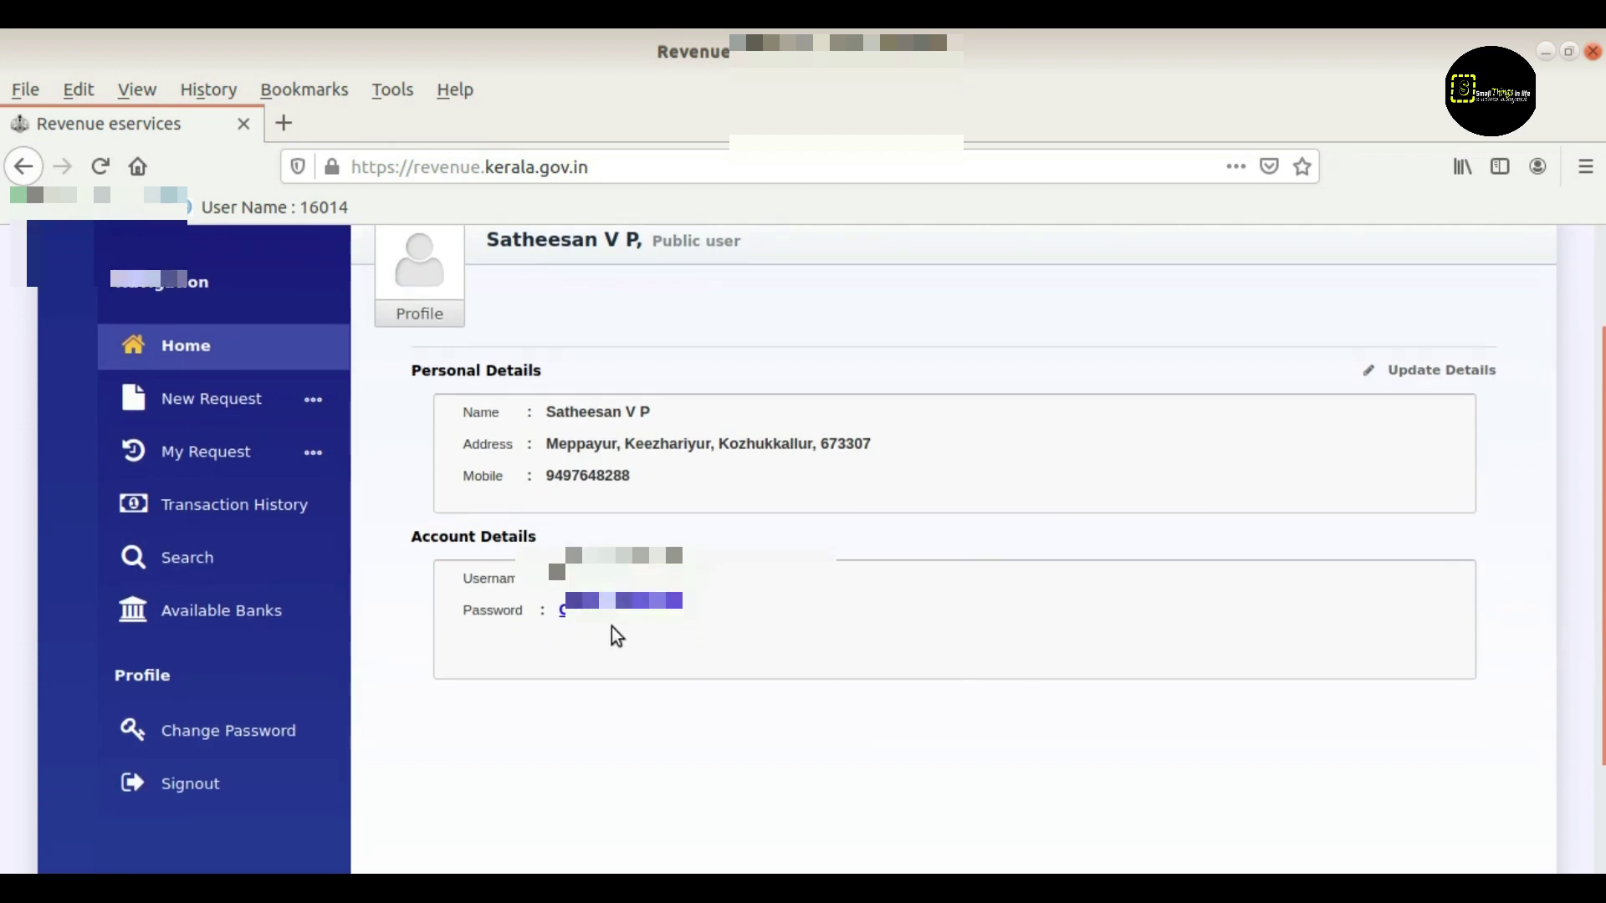
pyautogui.scroll(1, 833, 650)
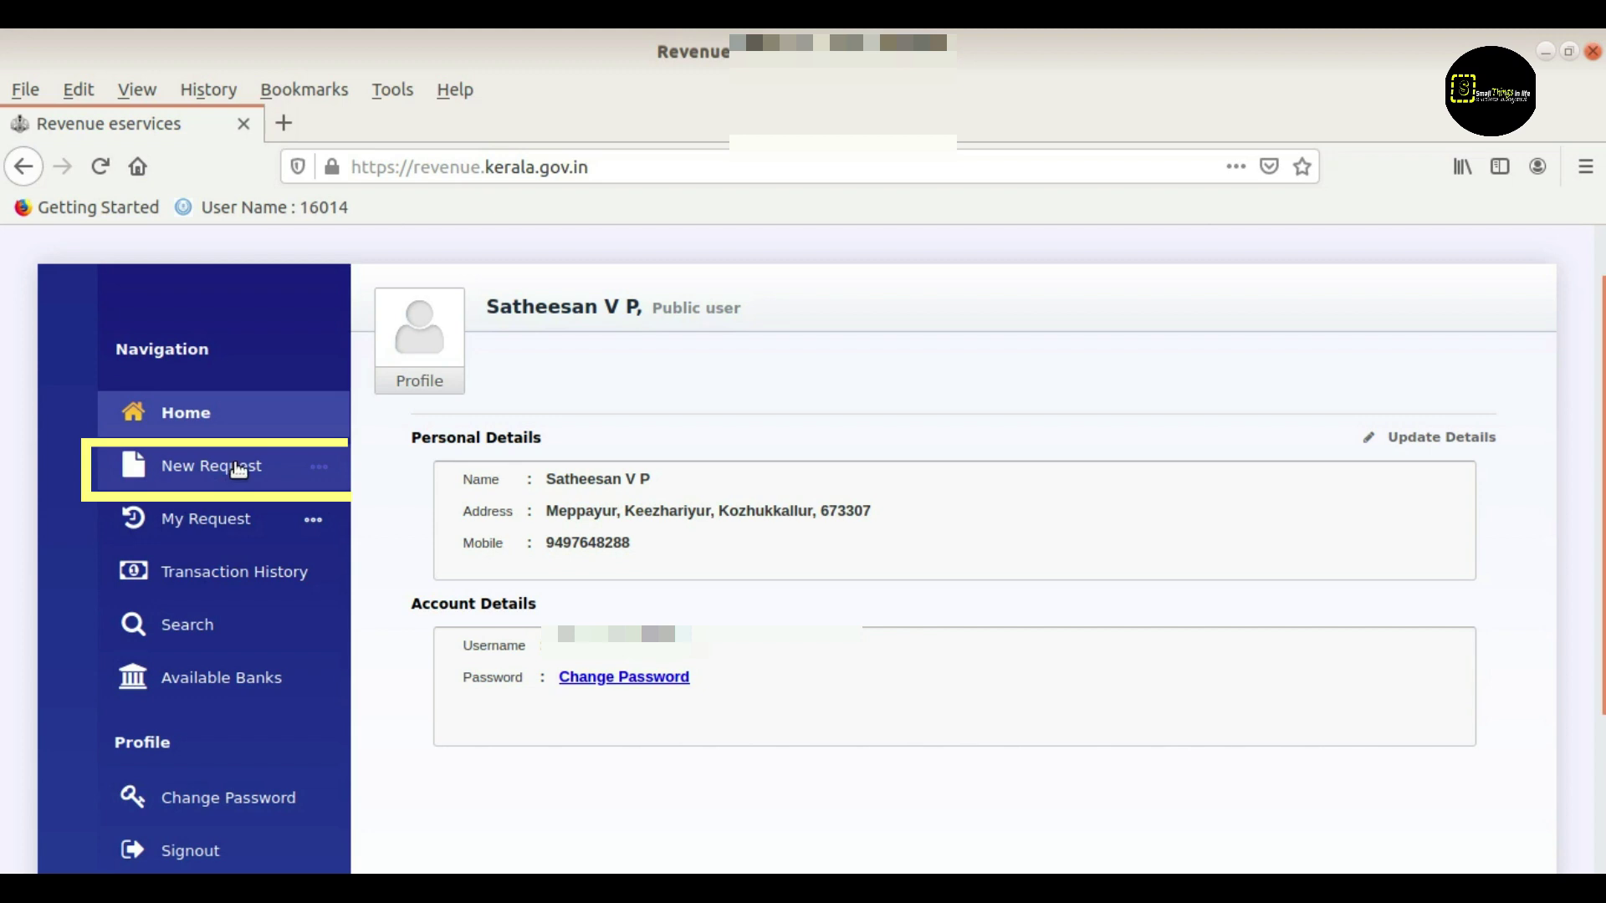
# Choose New Request, then Land Tax Payment from the sidebar
pyautogui.click(237, 469)
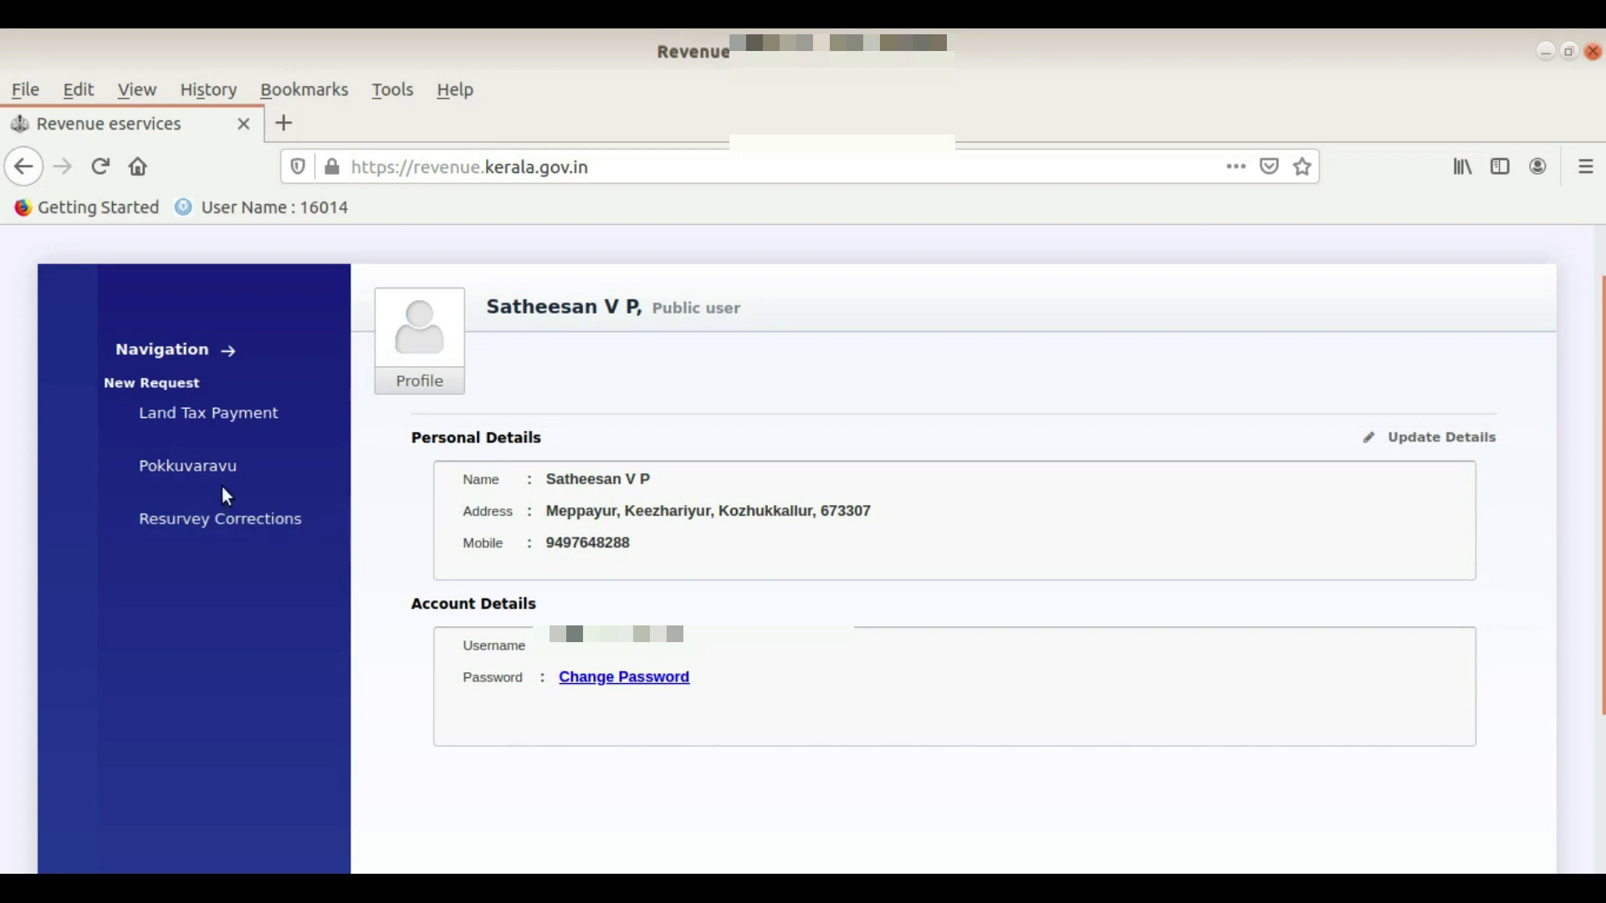
pyautogui.click(215, 419)
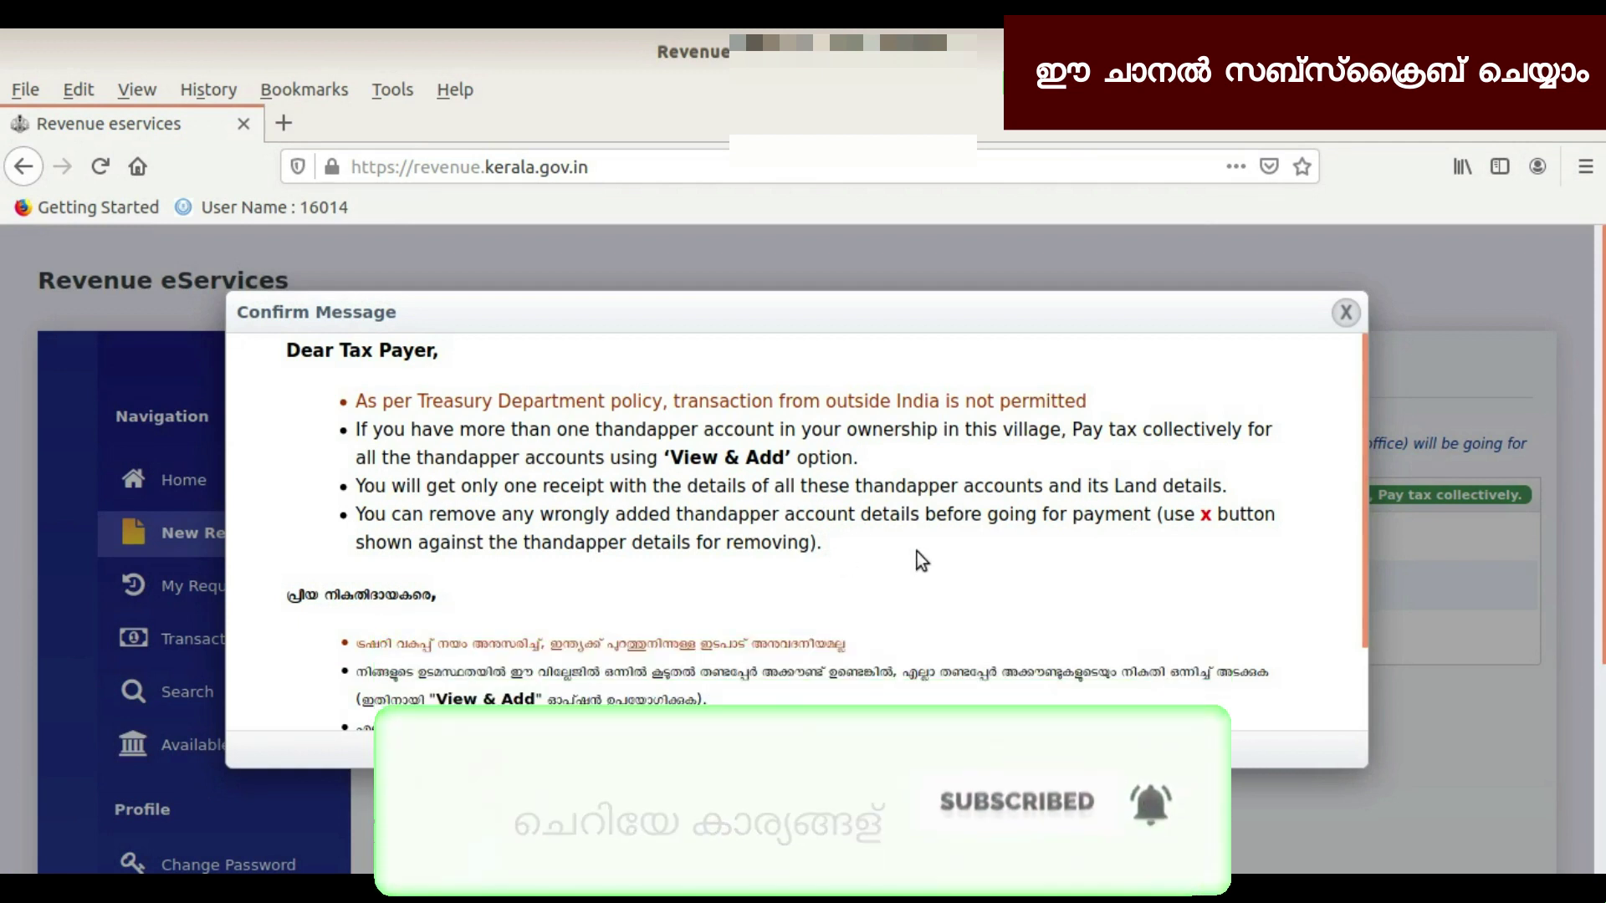
# Read through the tax payer notice and accept it with 'I Confirm'
pyautogui.scroll(-2, 917, 550)
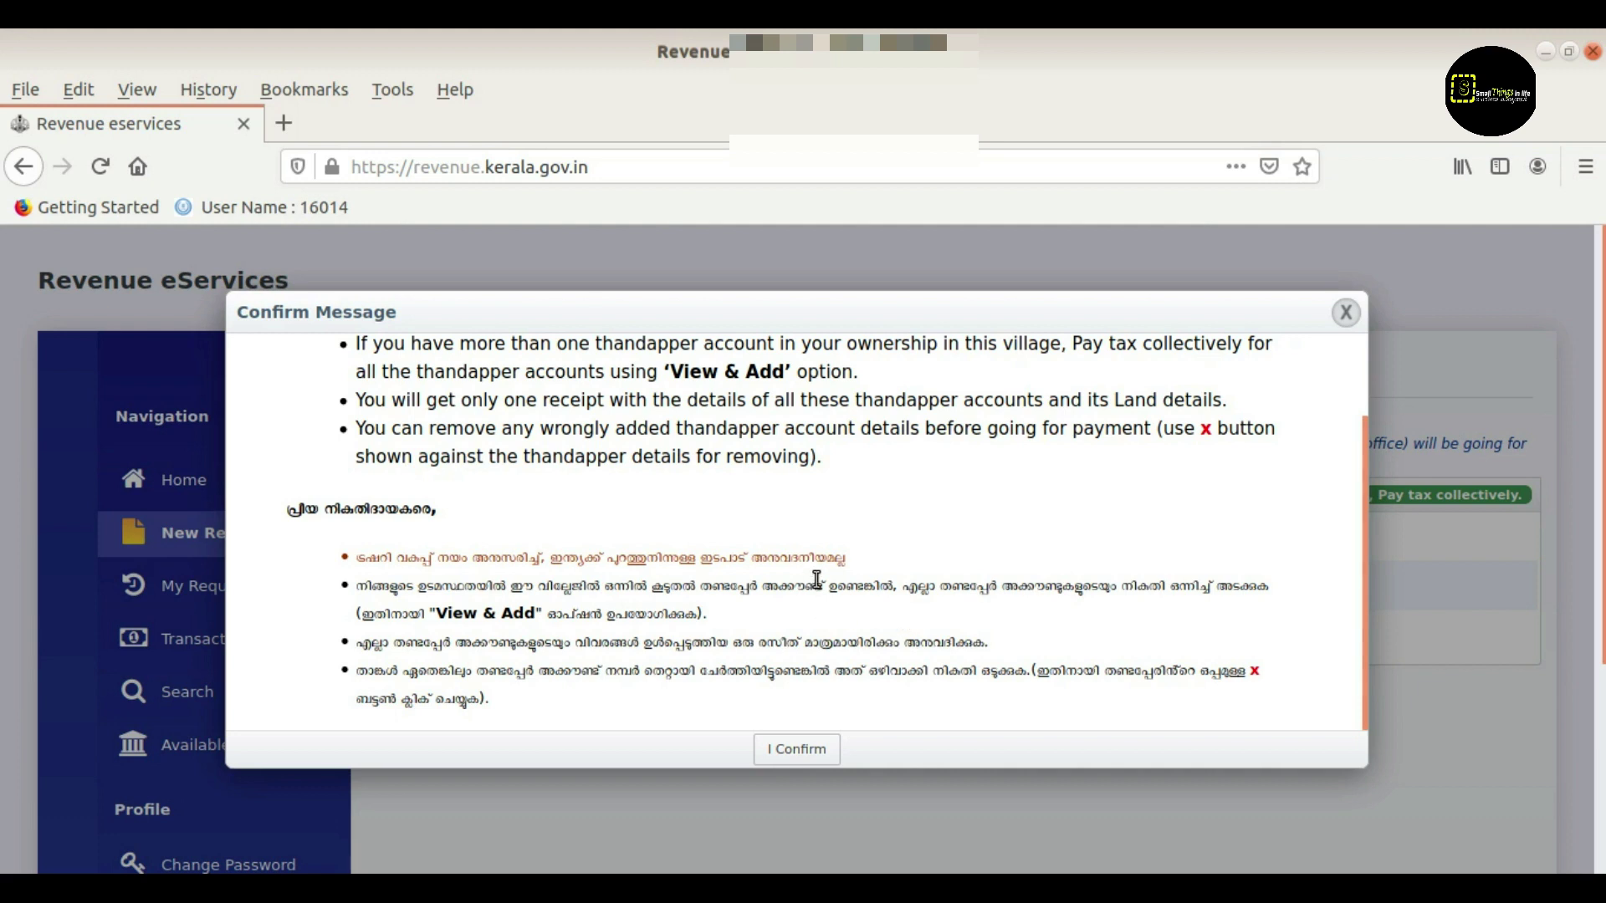
pyautogui.click(805, 753)
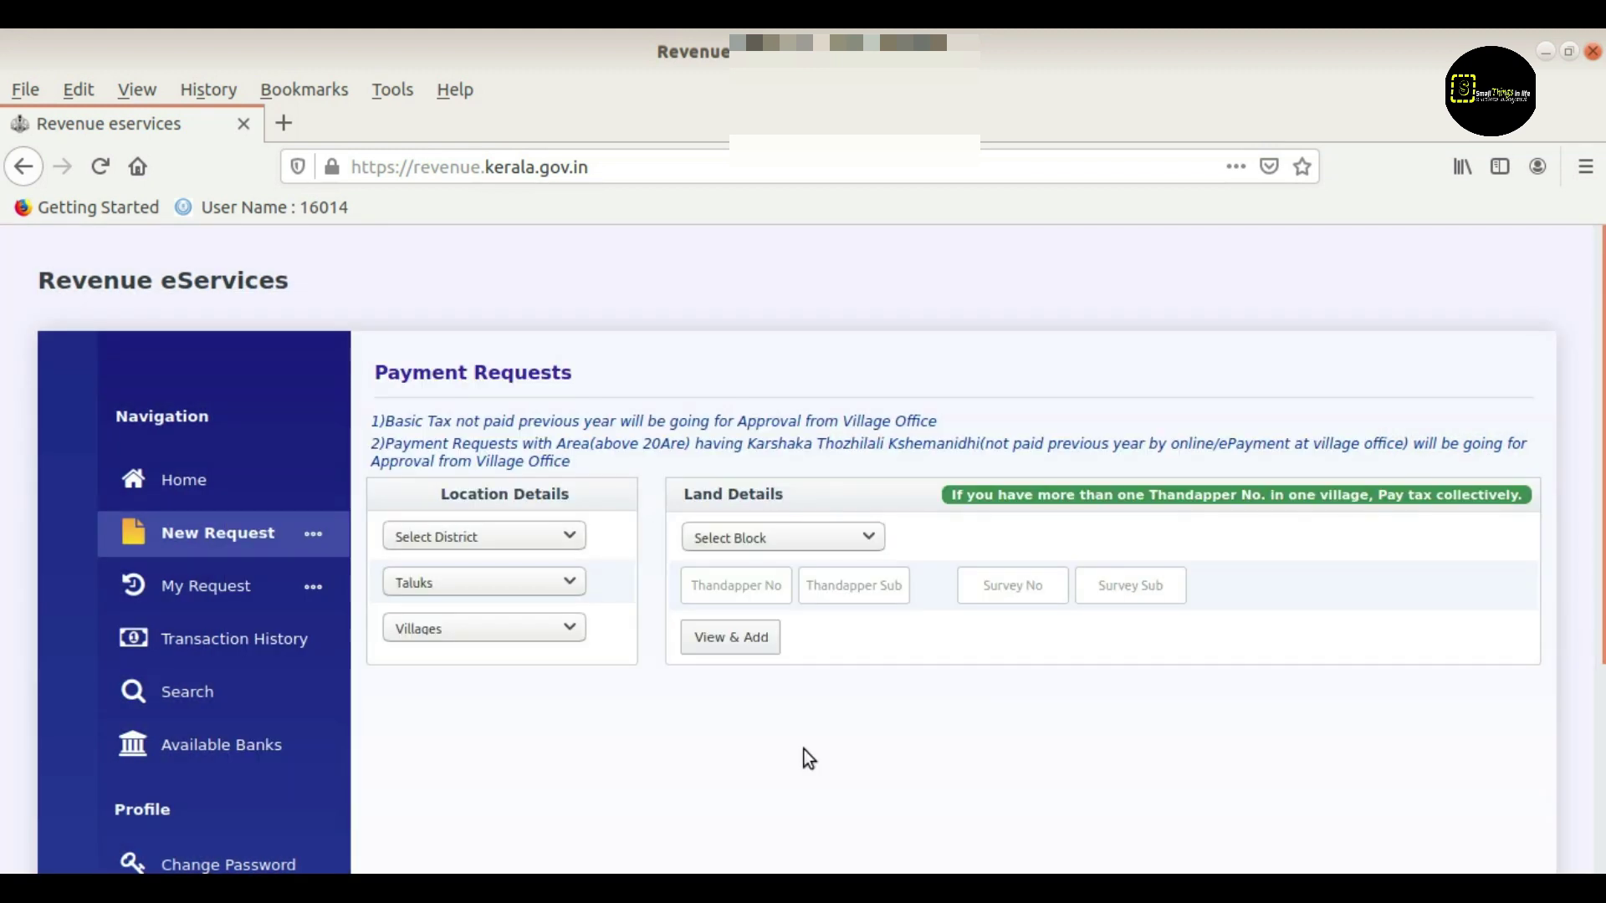
# Select district 11, taluk 02 and village 12 under Location Details
pyautogui.scroll(-3, 808, 758)
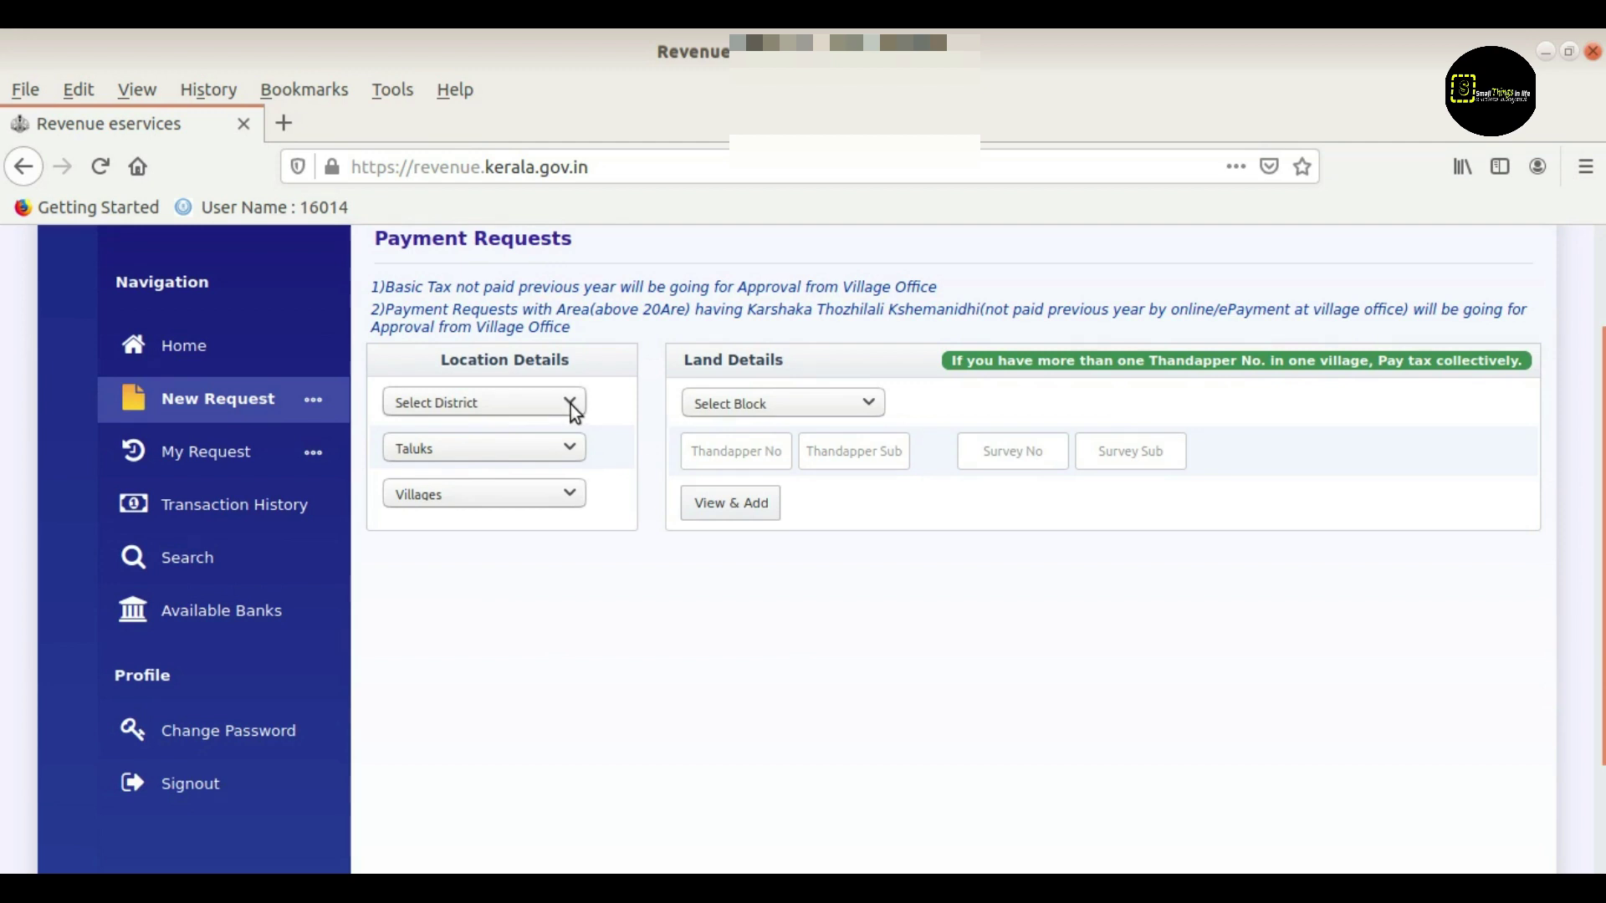
pyautogui.click(570, 404)
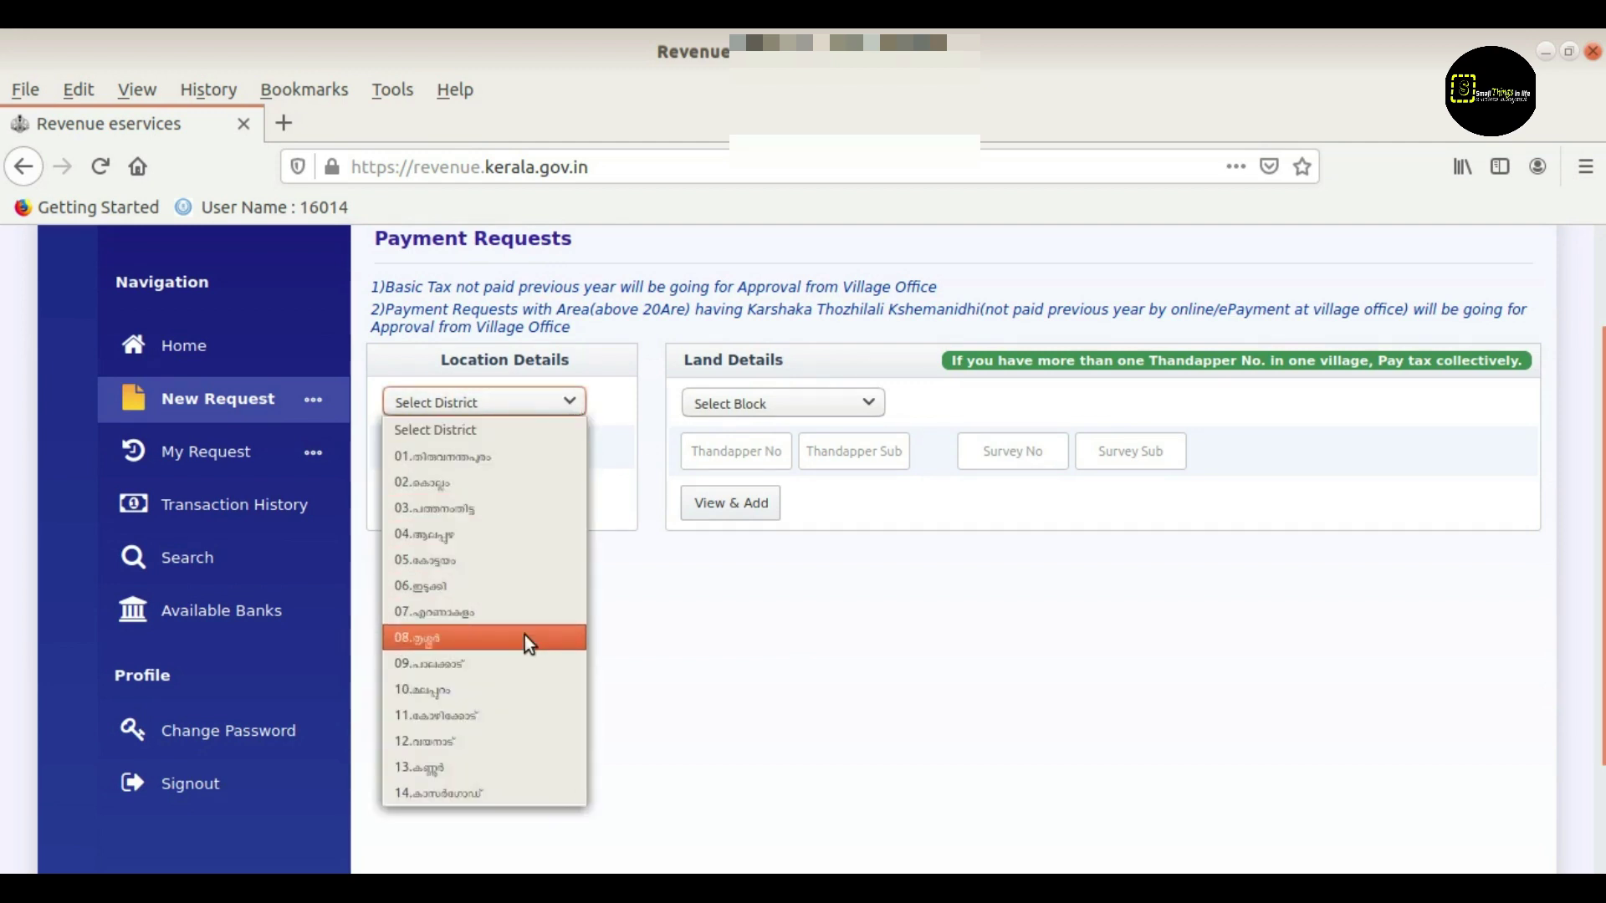
pyautogui.click(510, 713)
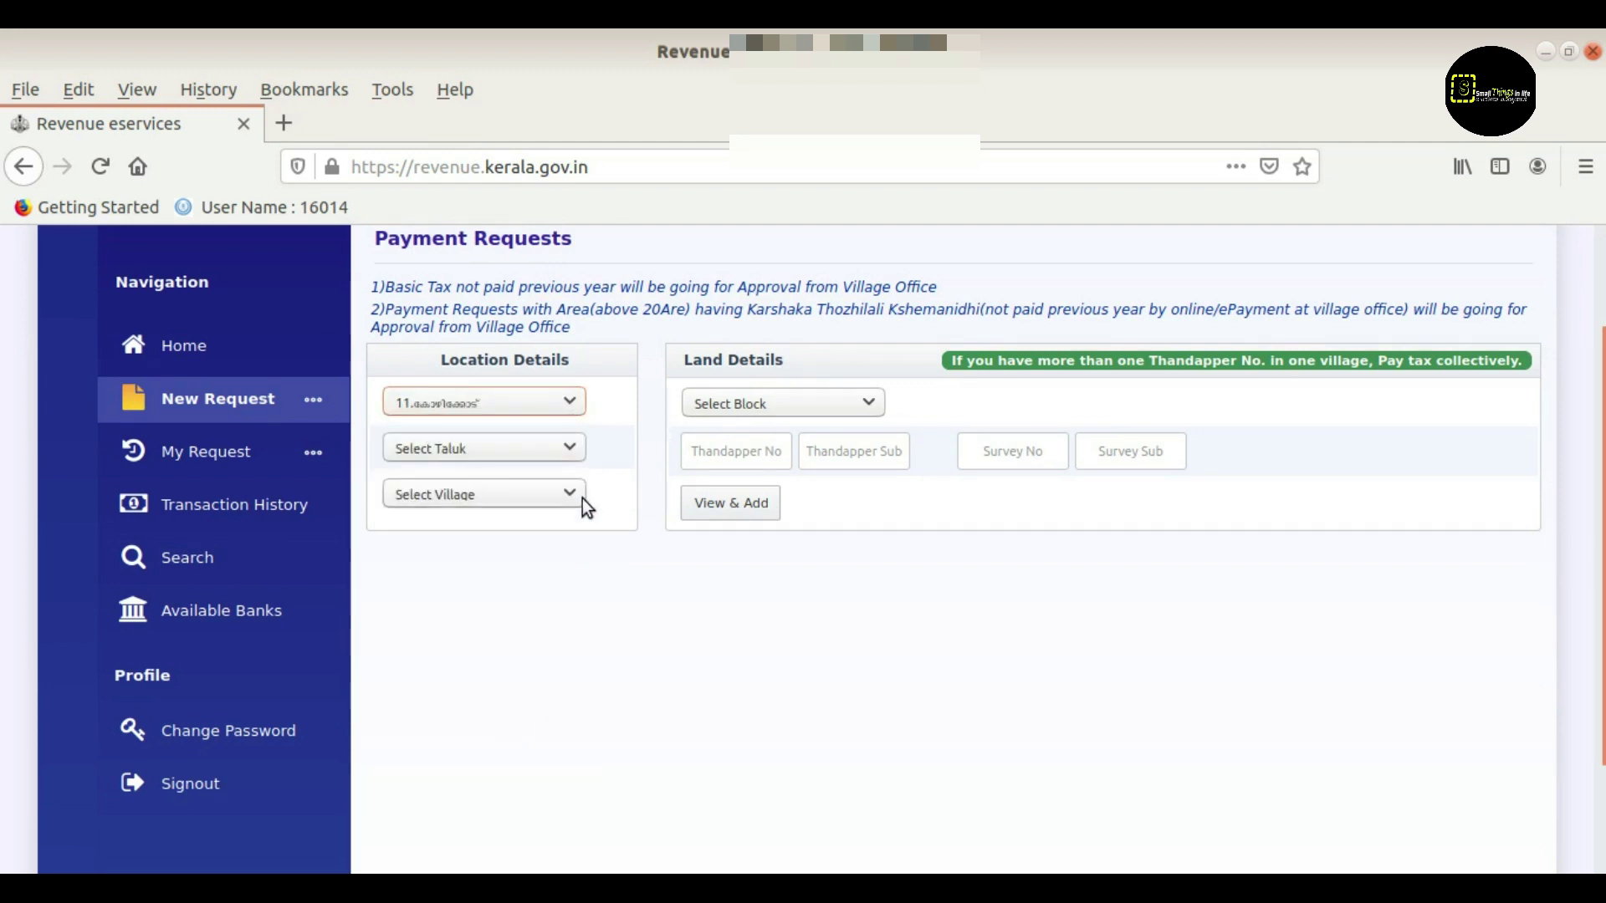
pyautogui.click(571, 446)
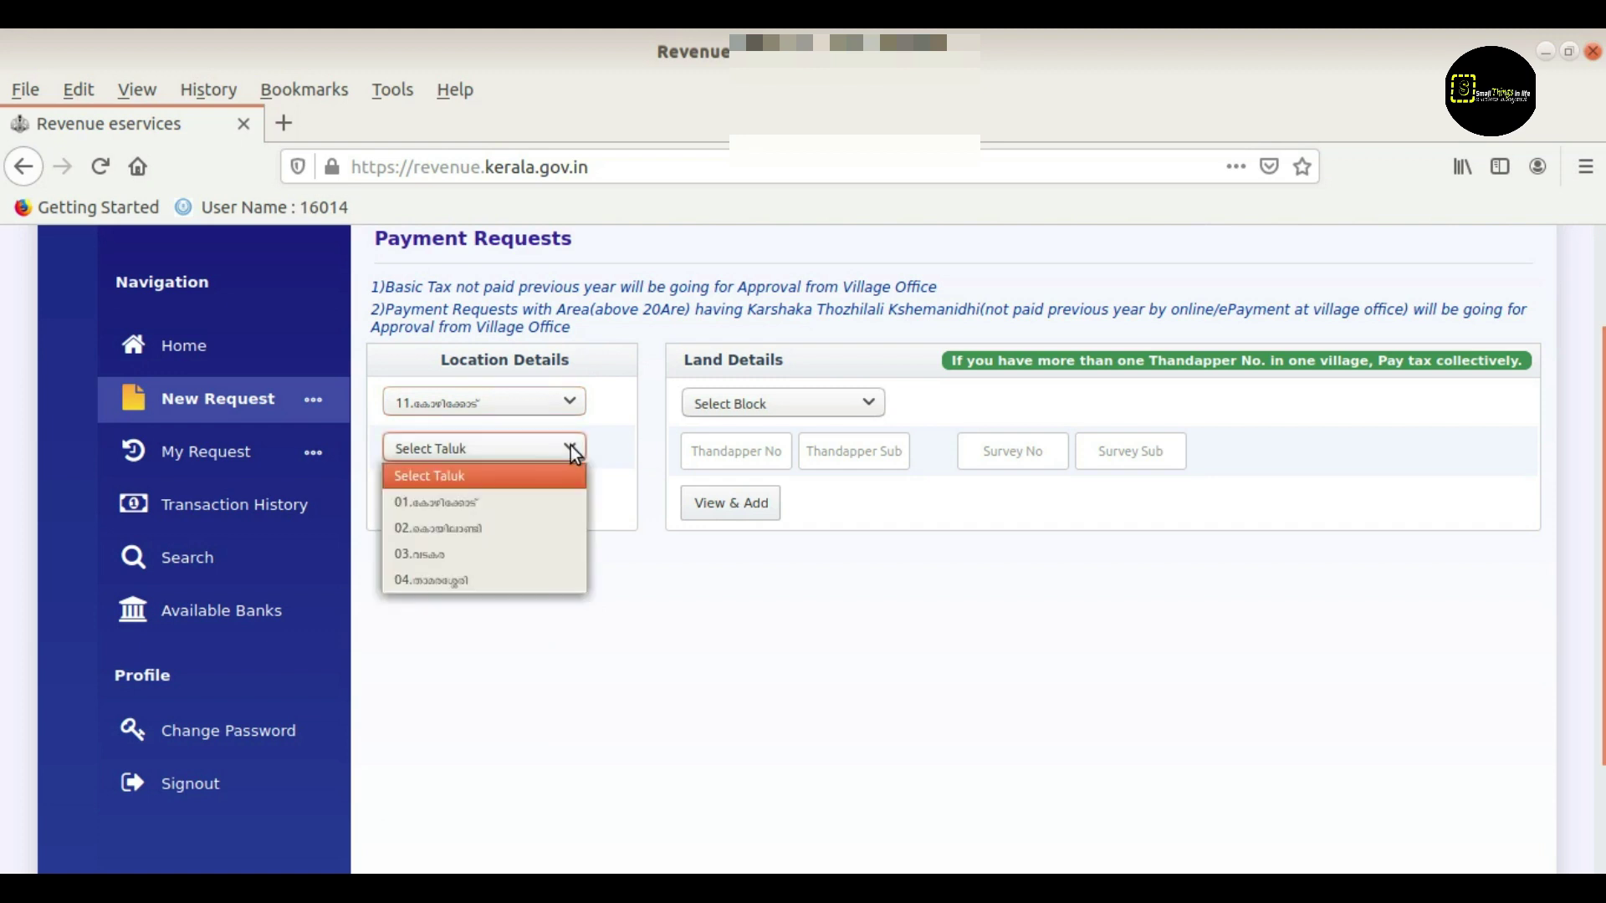
pyautogui.click(527, 531)
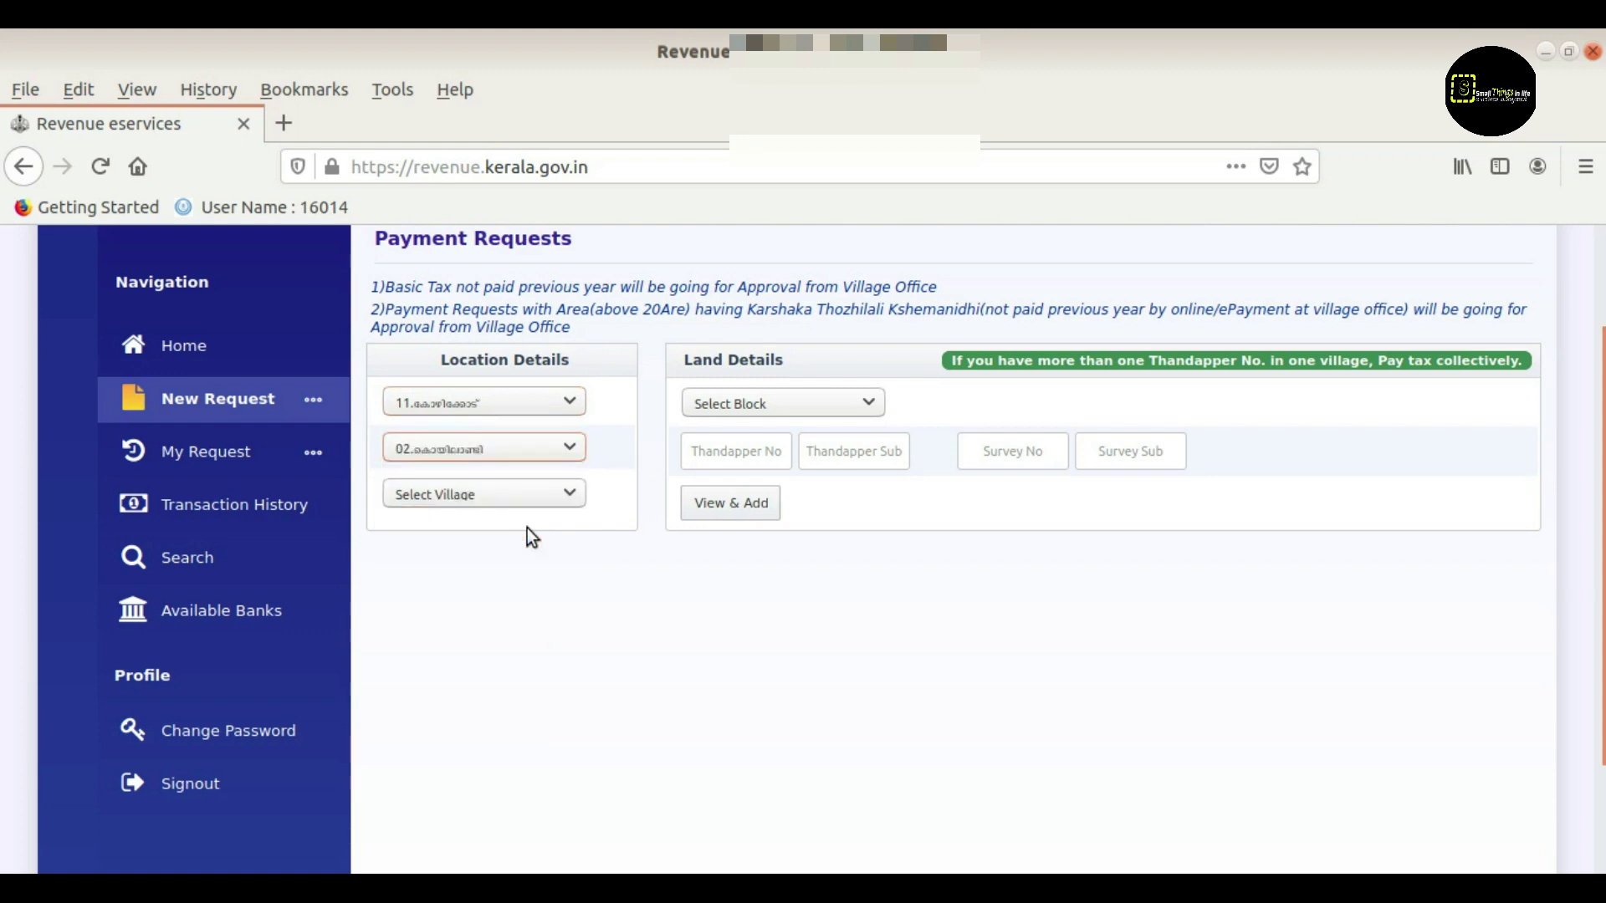
pyautogui.click(574, 493)
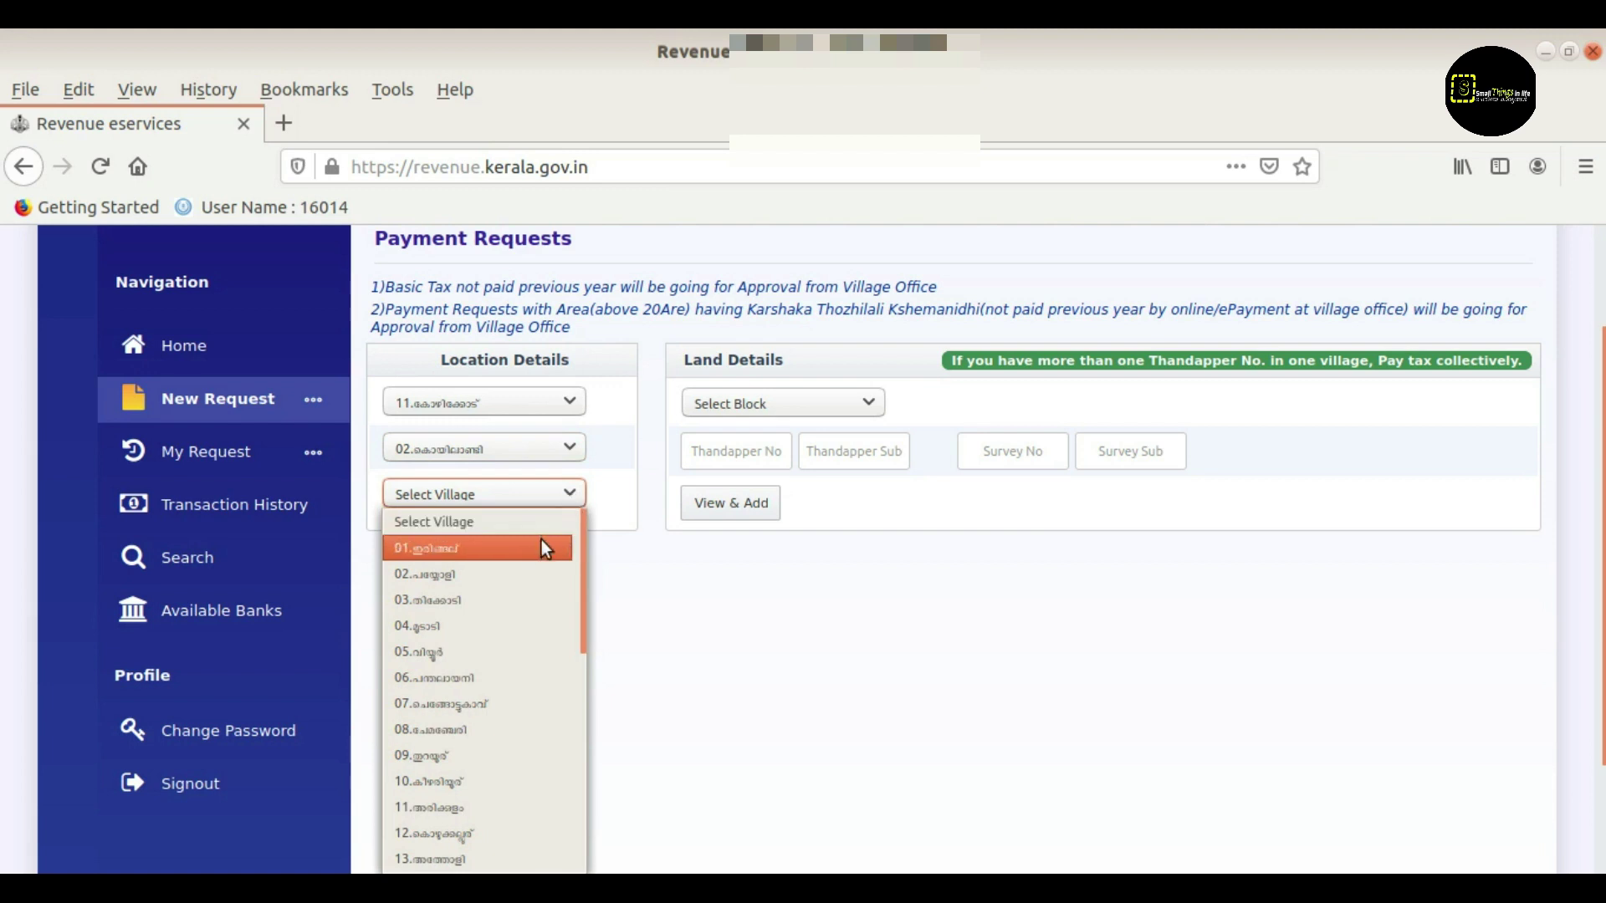
pyautogui.click(468, 833)
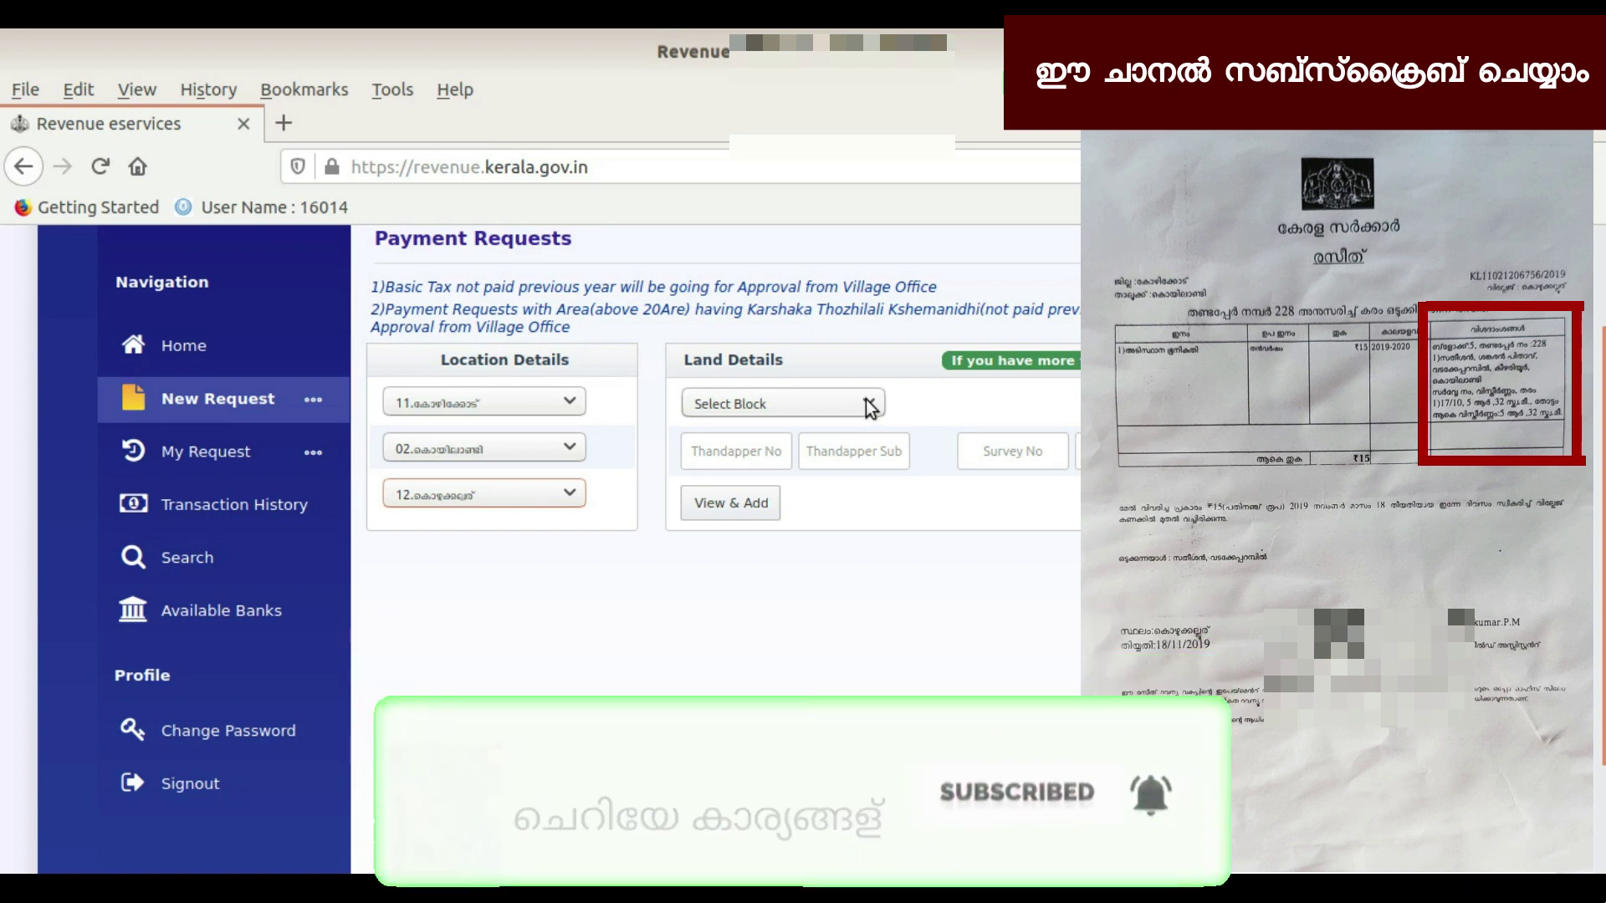
# Enter land details: block 005, thandapper 228, survey number 17 and sub-division 10
pyautogui.click(870, 405)
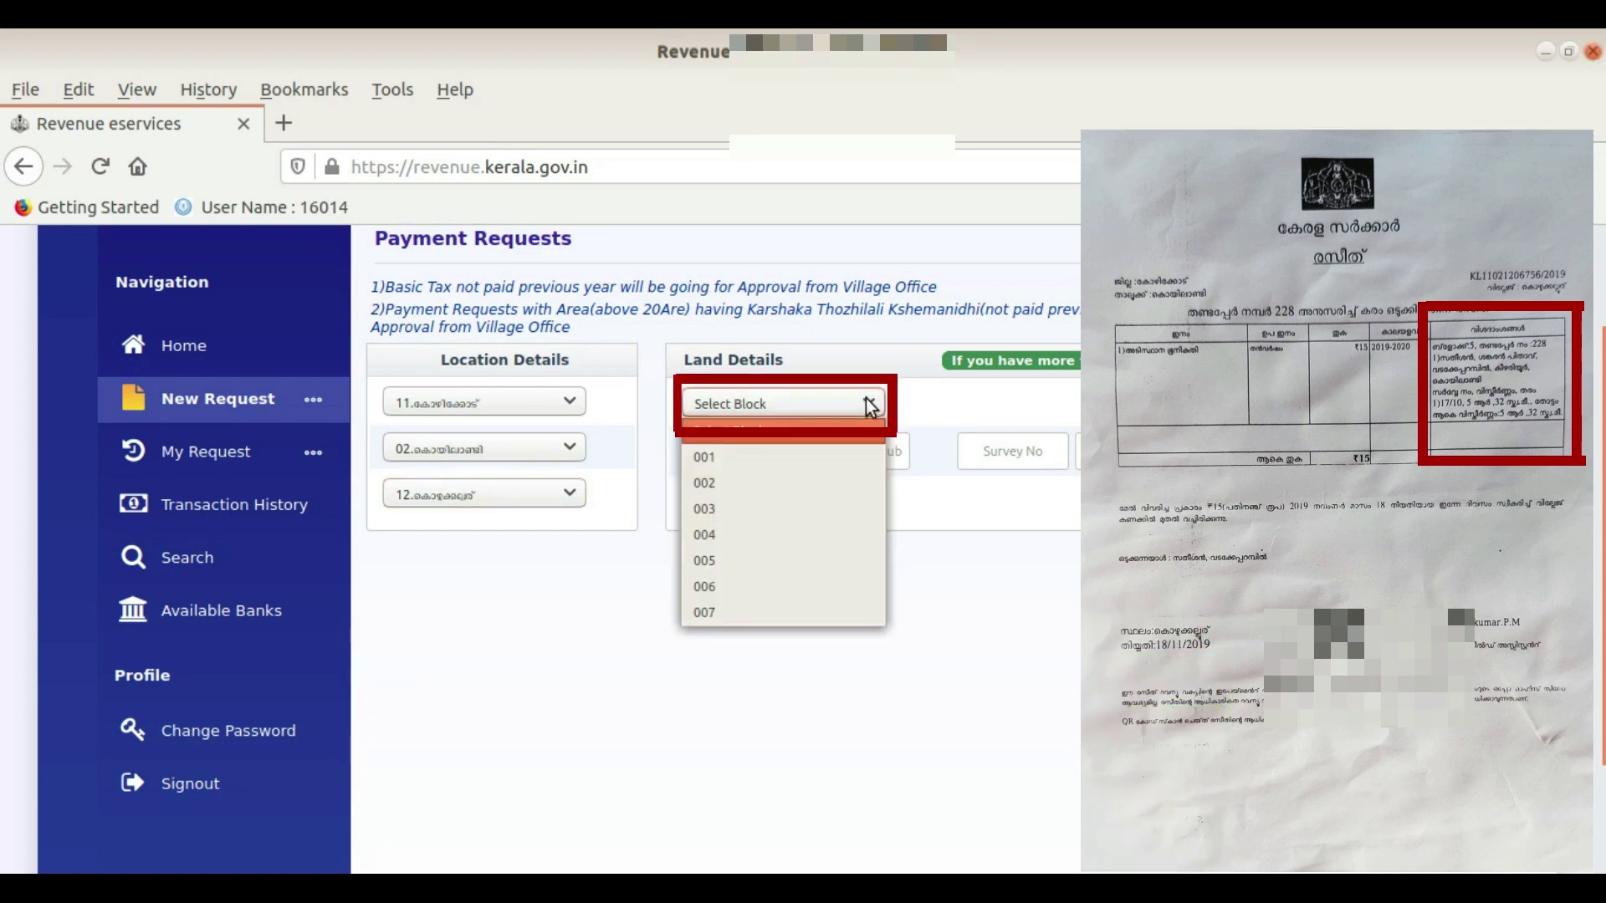
pyautogui.click(778, 562)
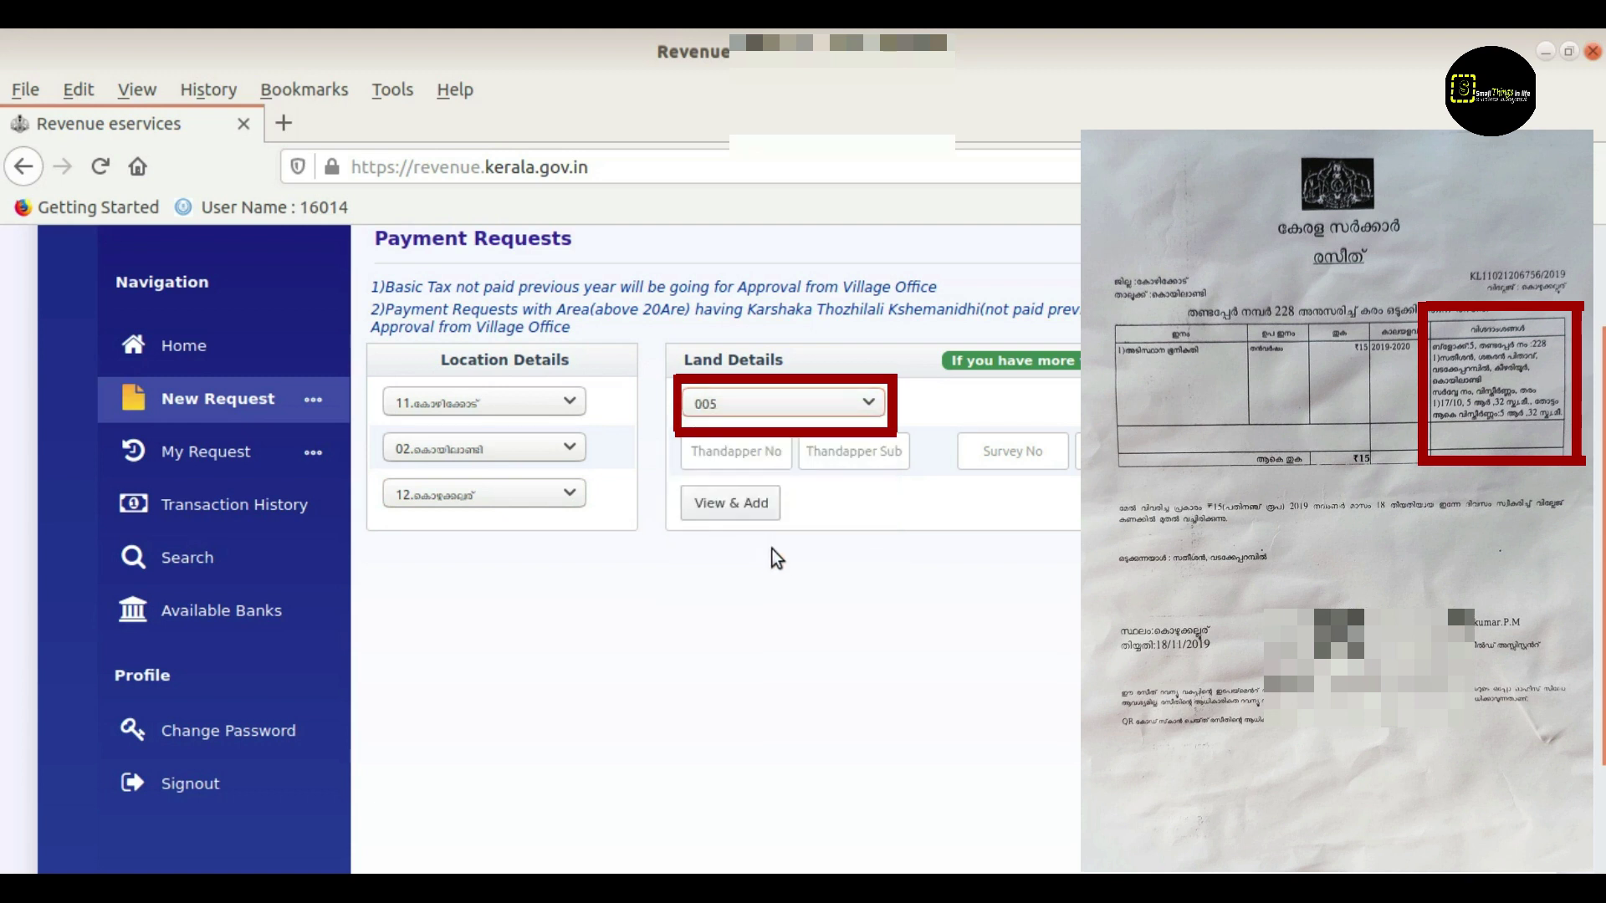
pyautogui.click(742, 455)
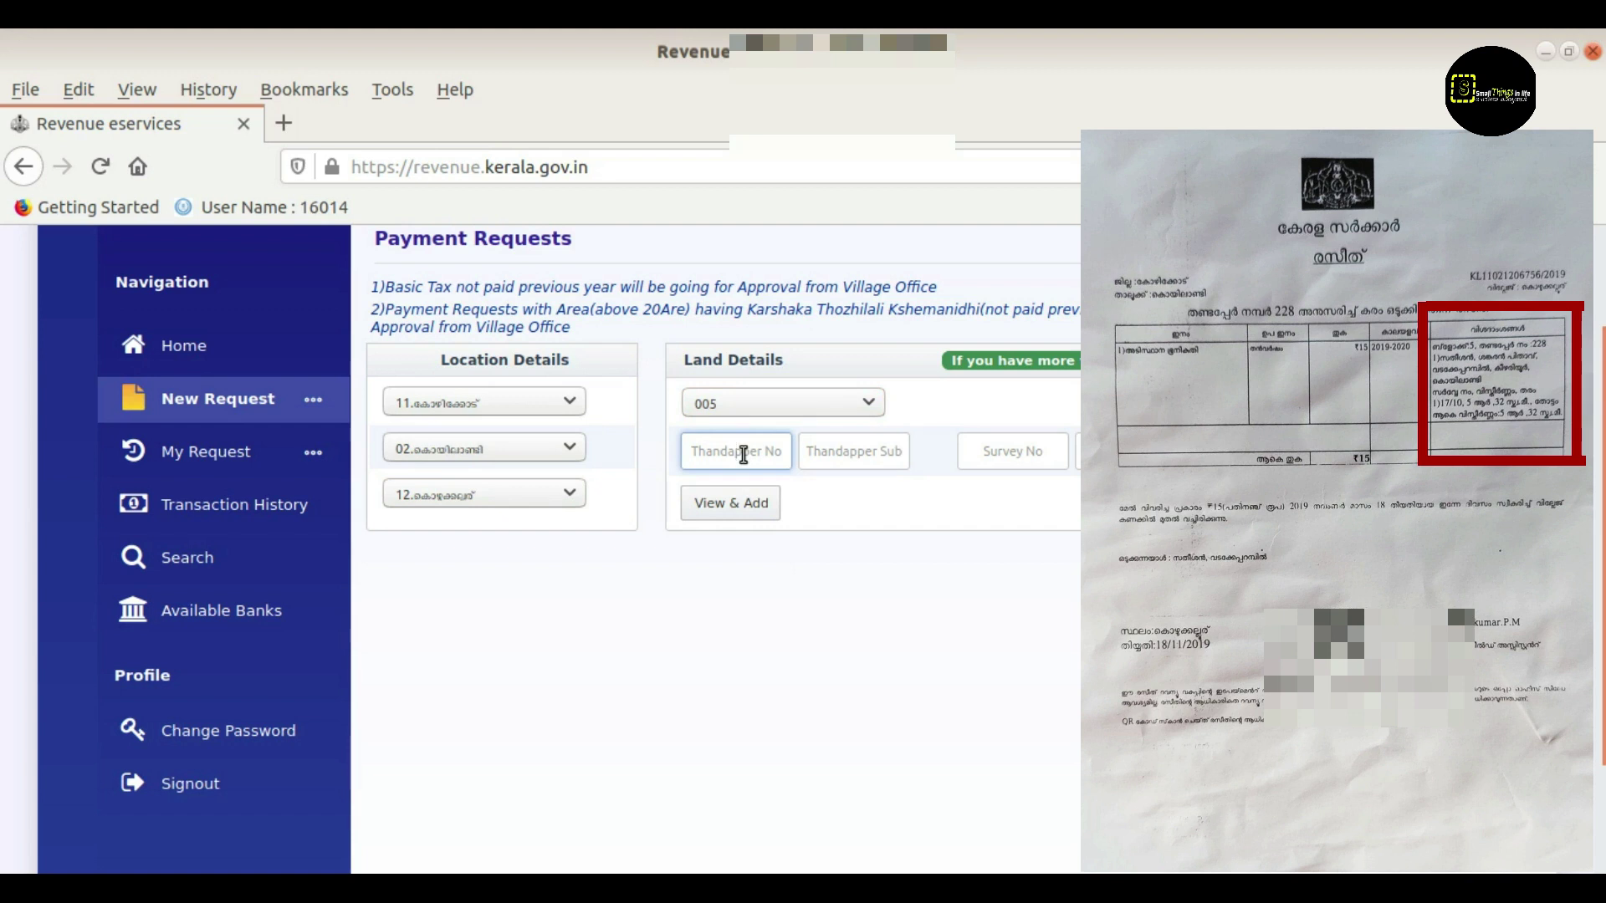
pyautogui.write('228')
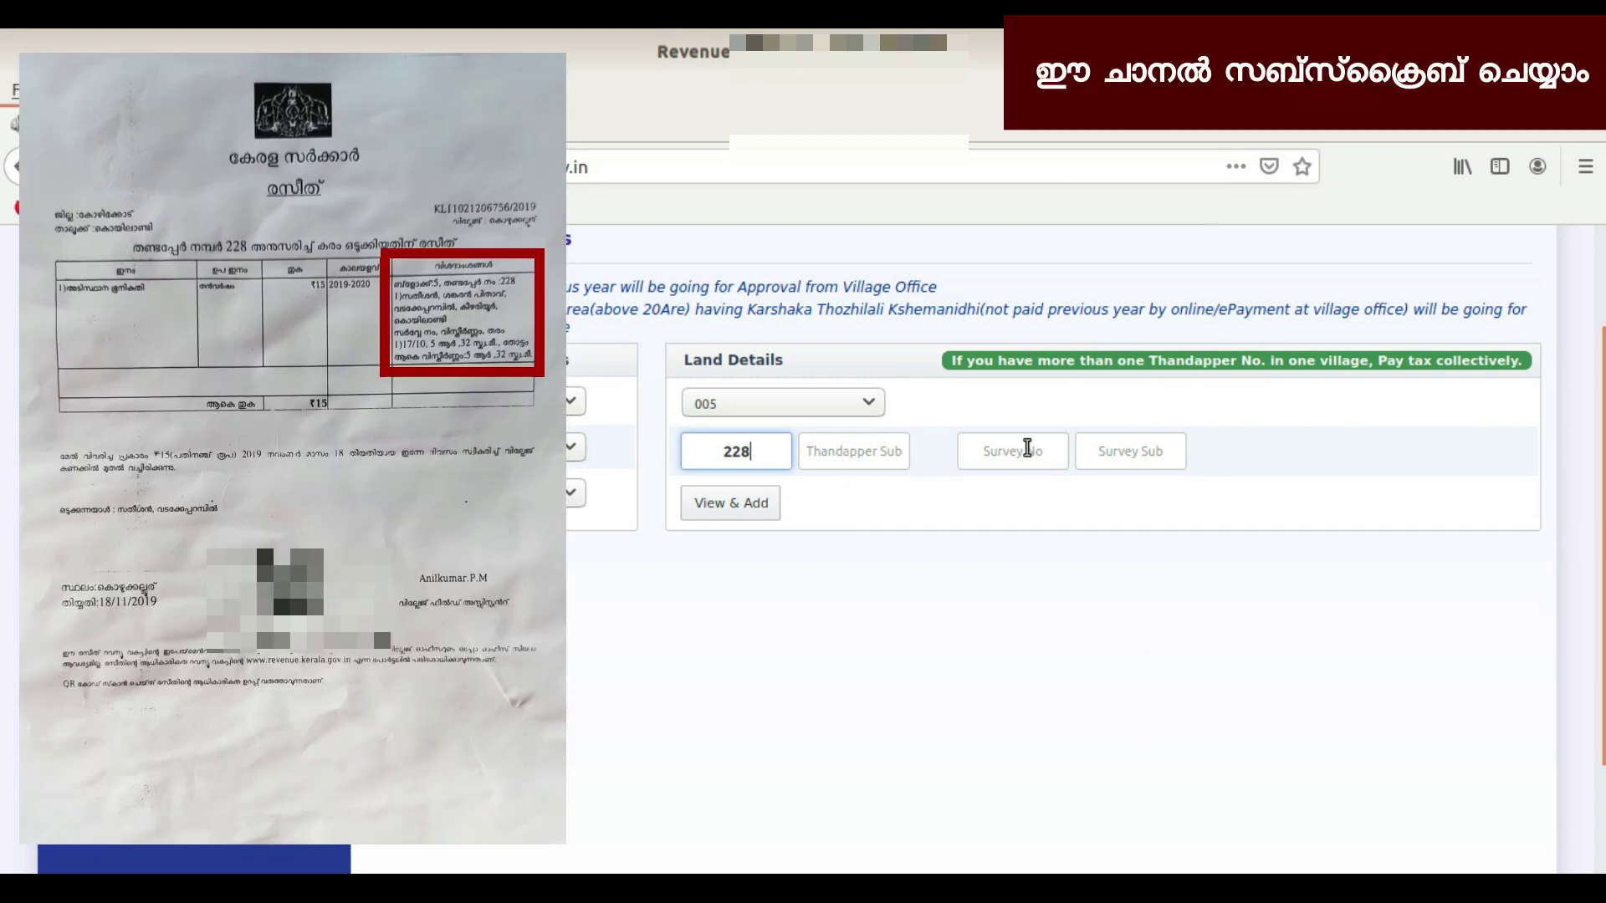
pyautogui.click(1025, 452)
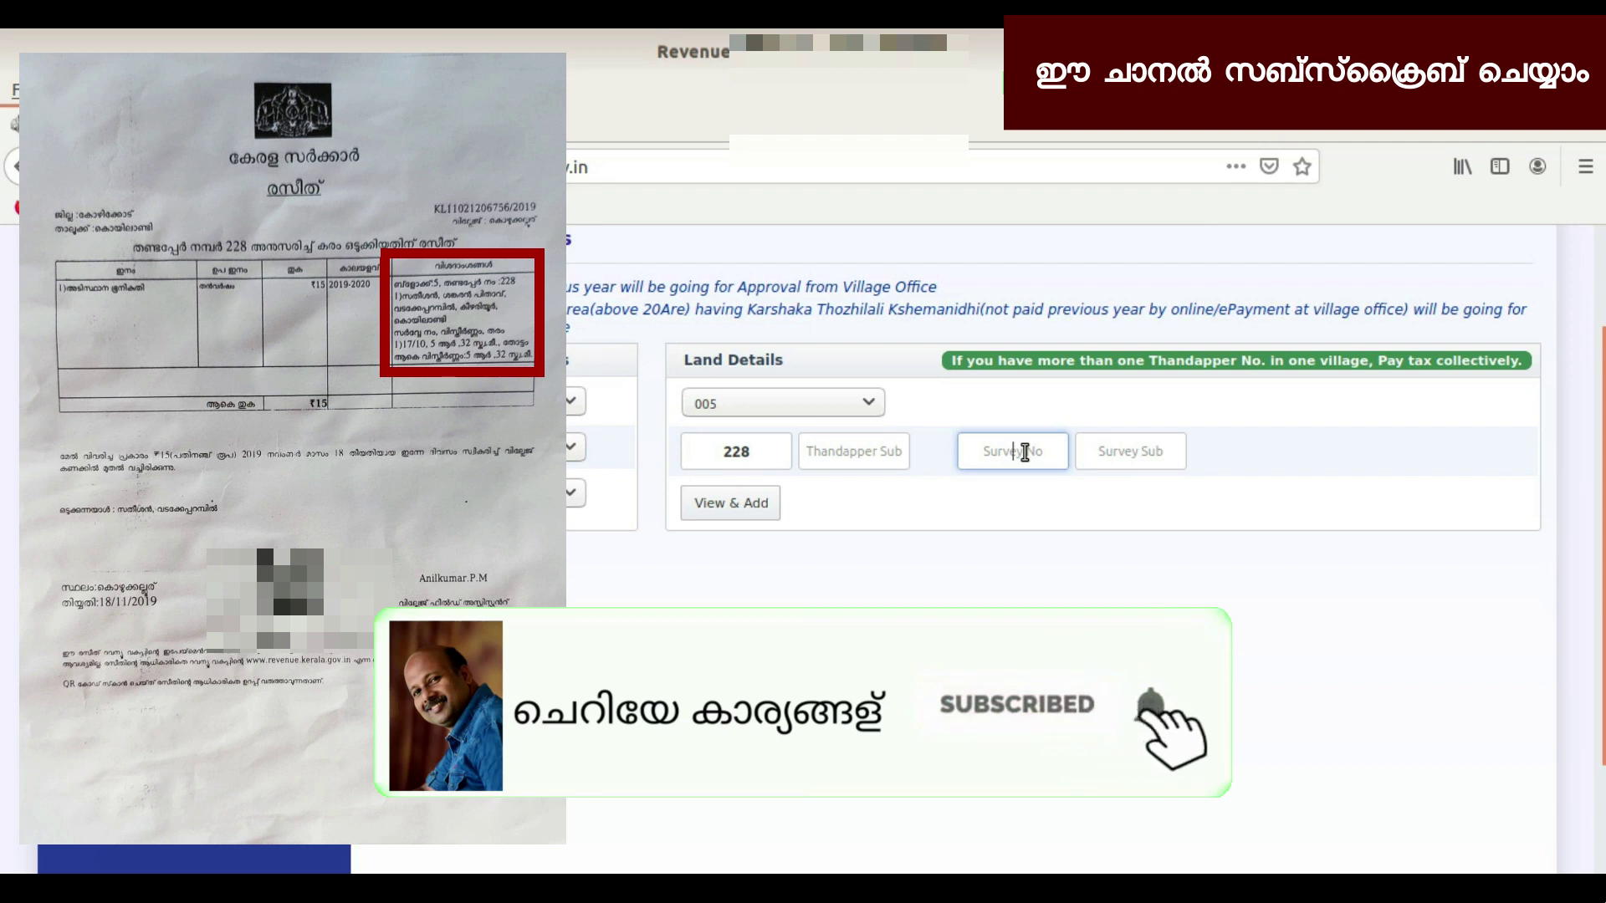
pyautogui.write('17')
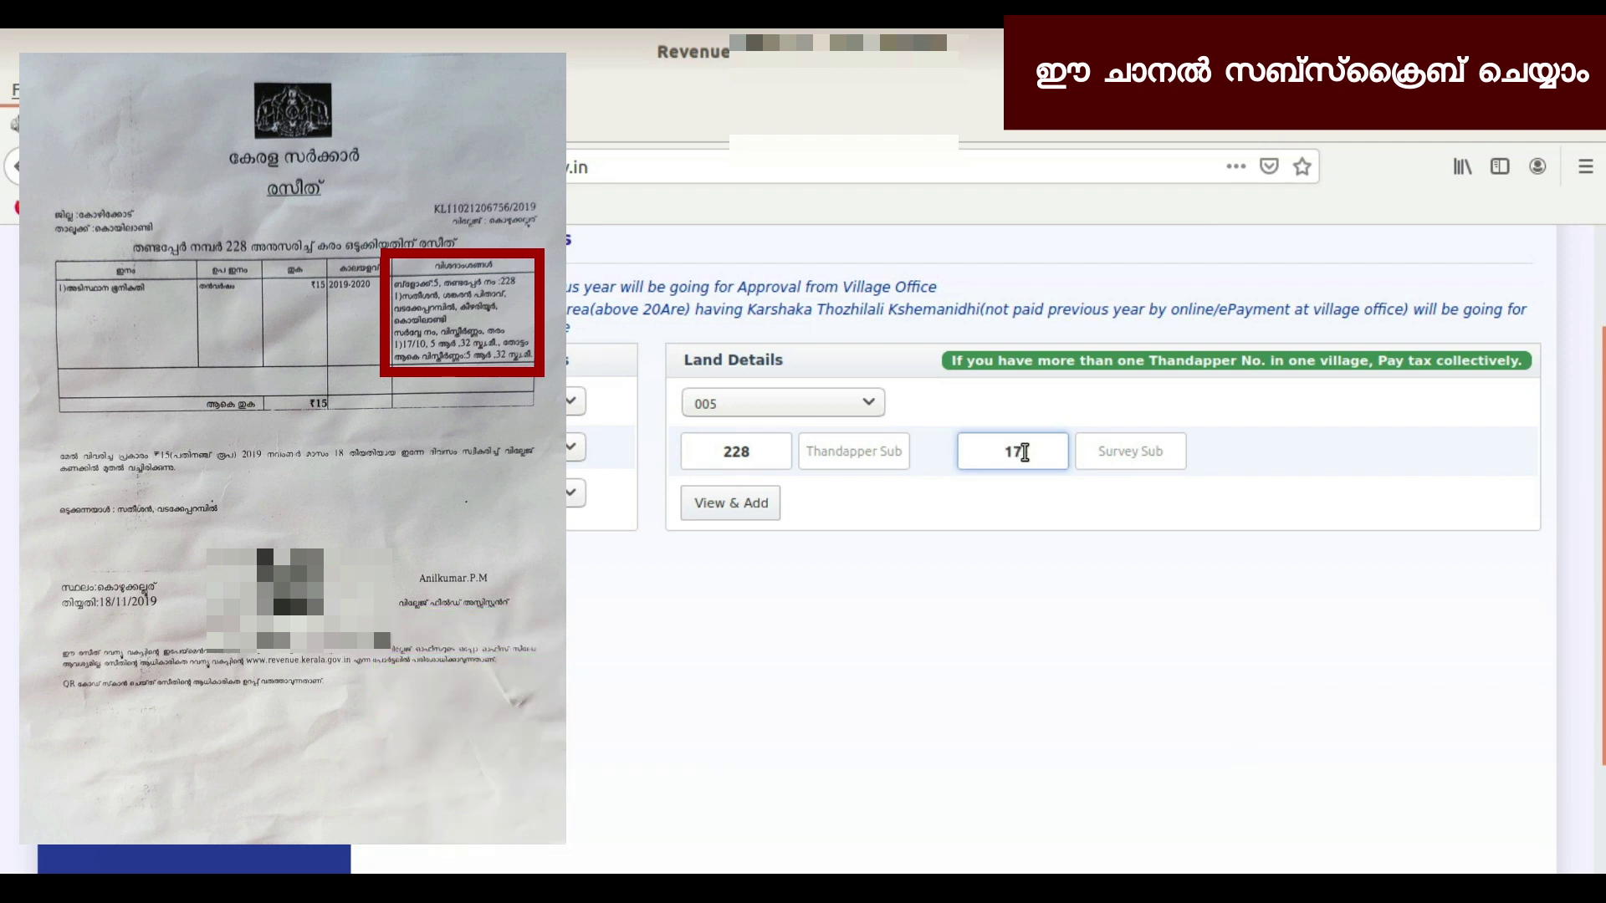
pyautogui.click(1120, 455)
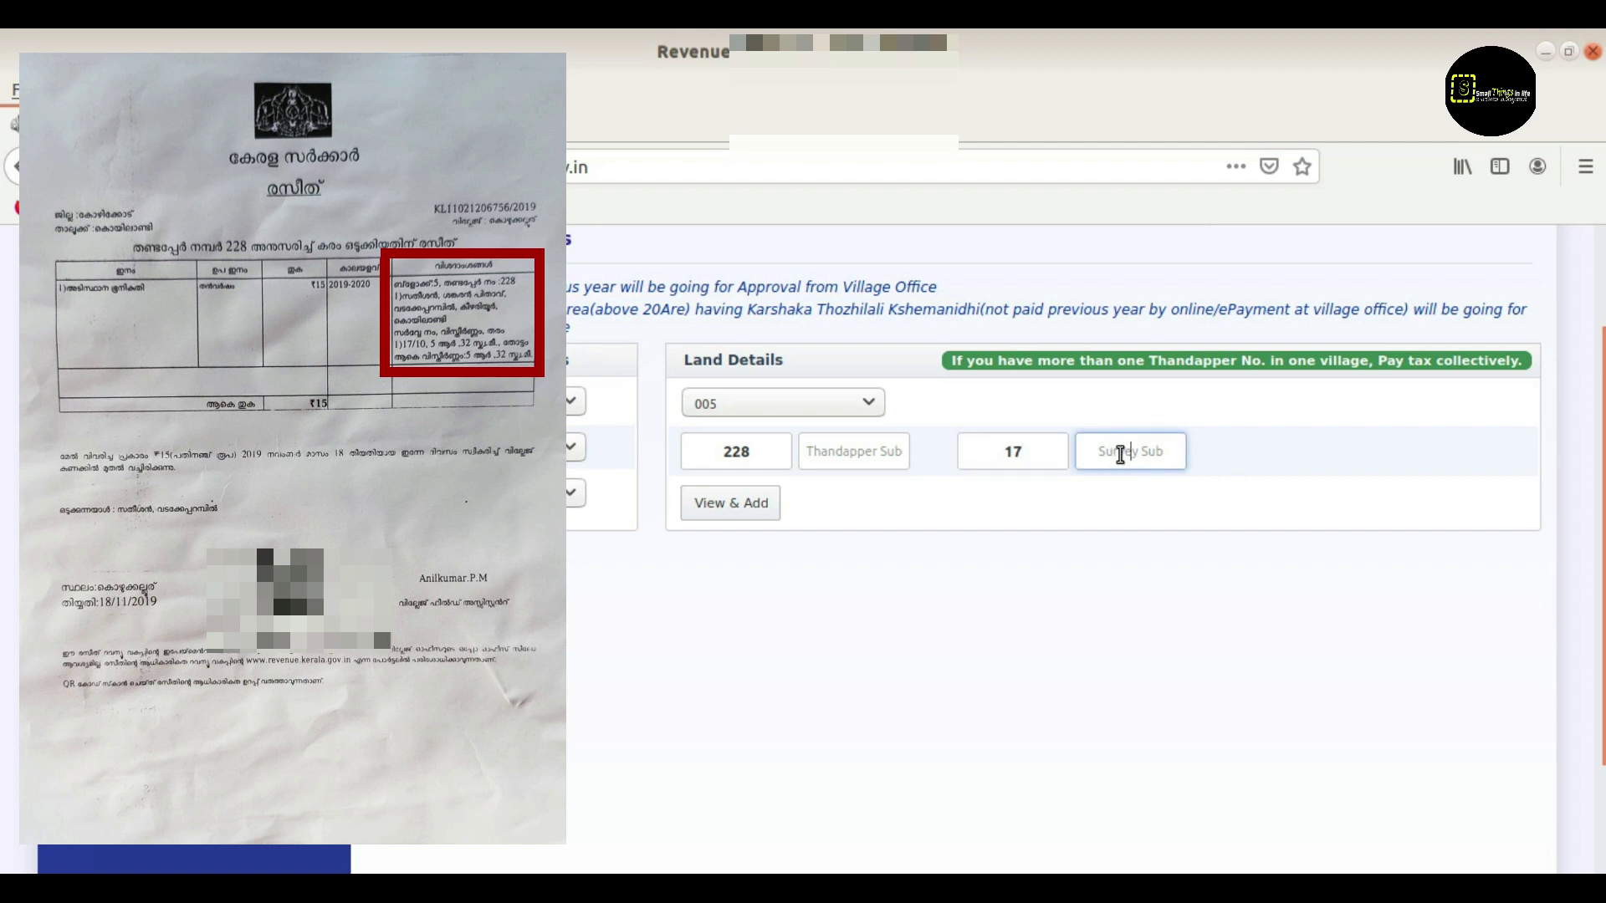
pyautogui.write('10')
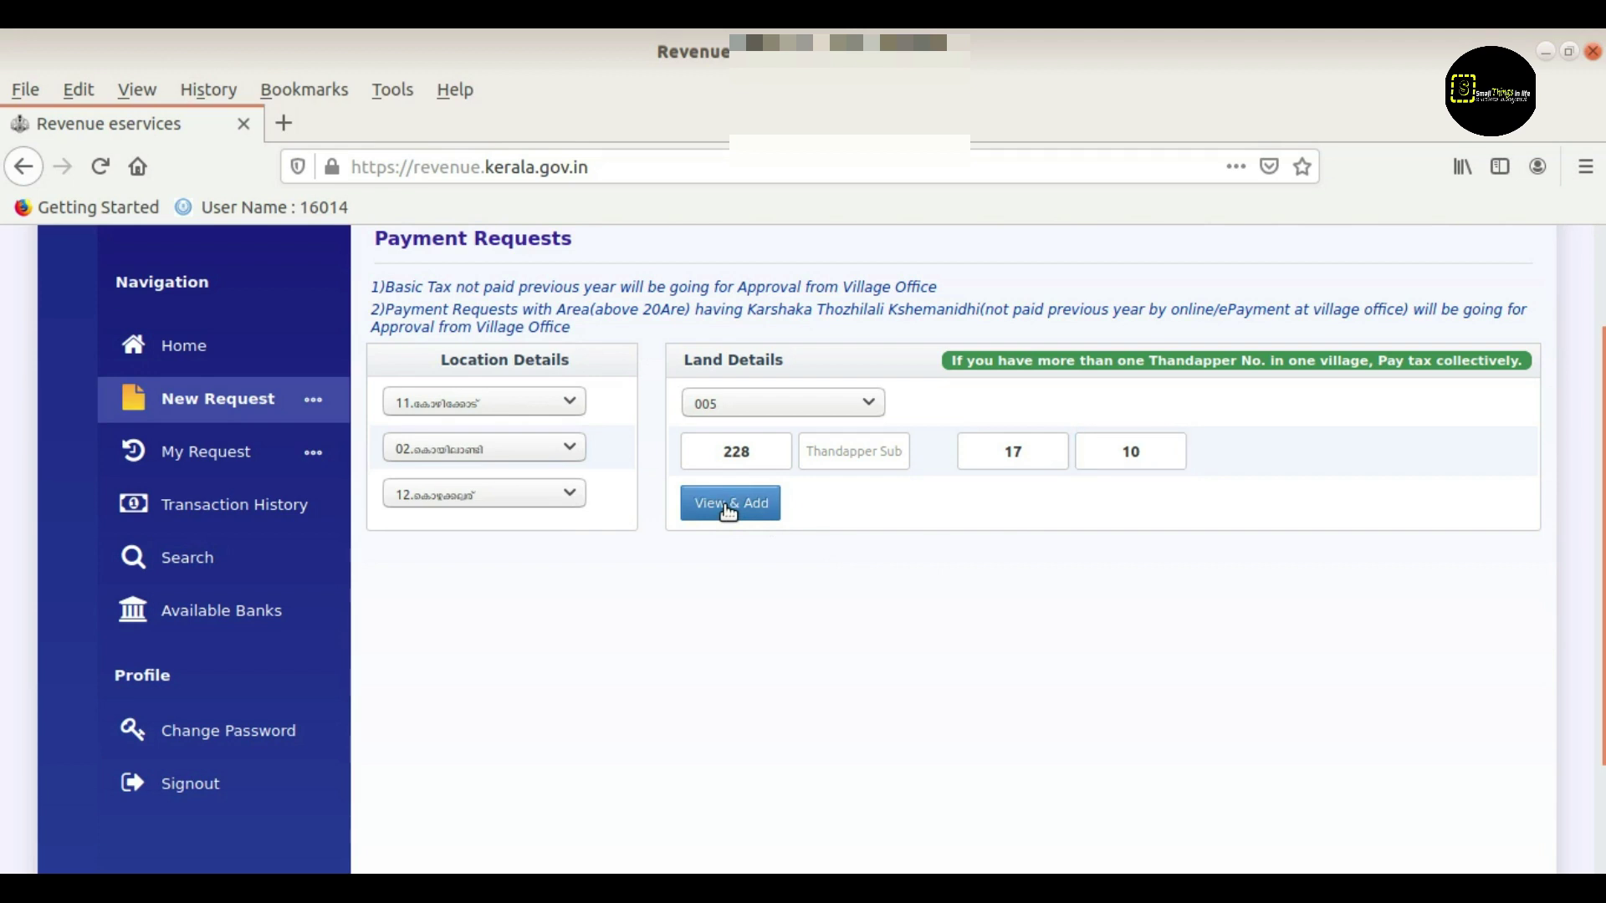
# Look up survey 17/10 under thandapper 228 and add it to Payment Lands
pyautogui.click(726, 508)
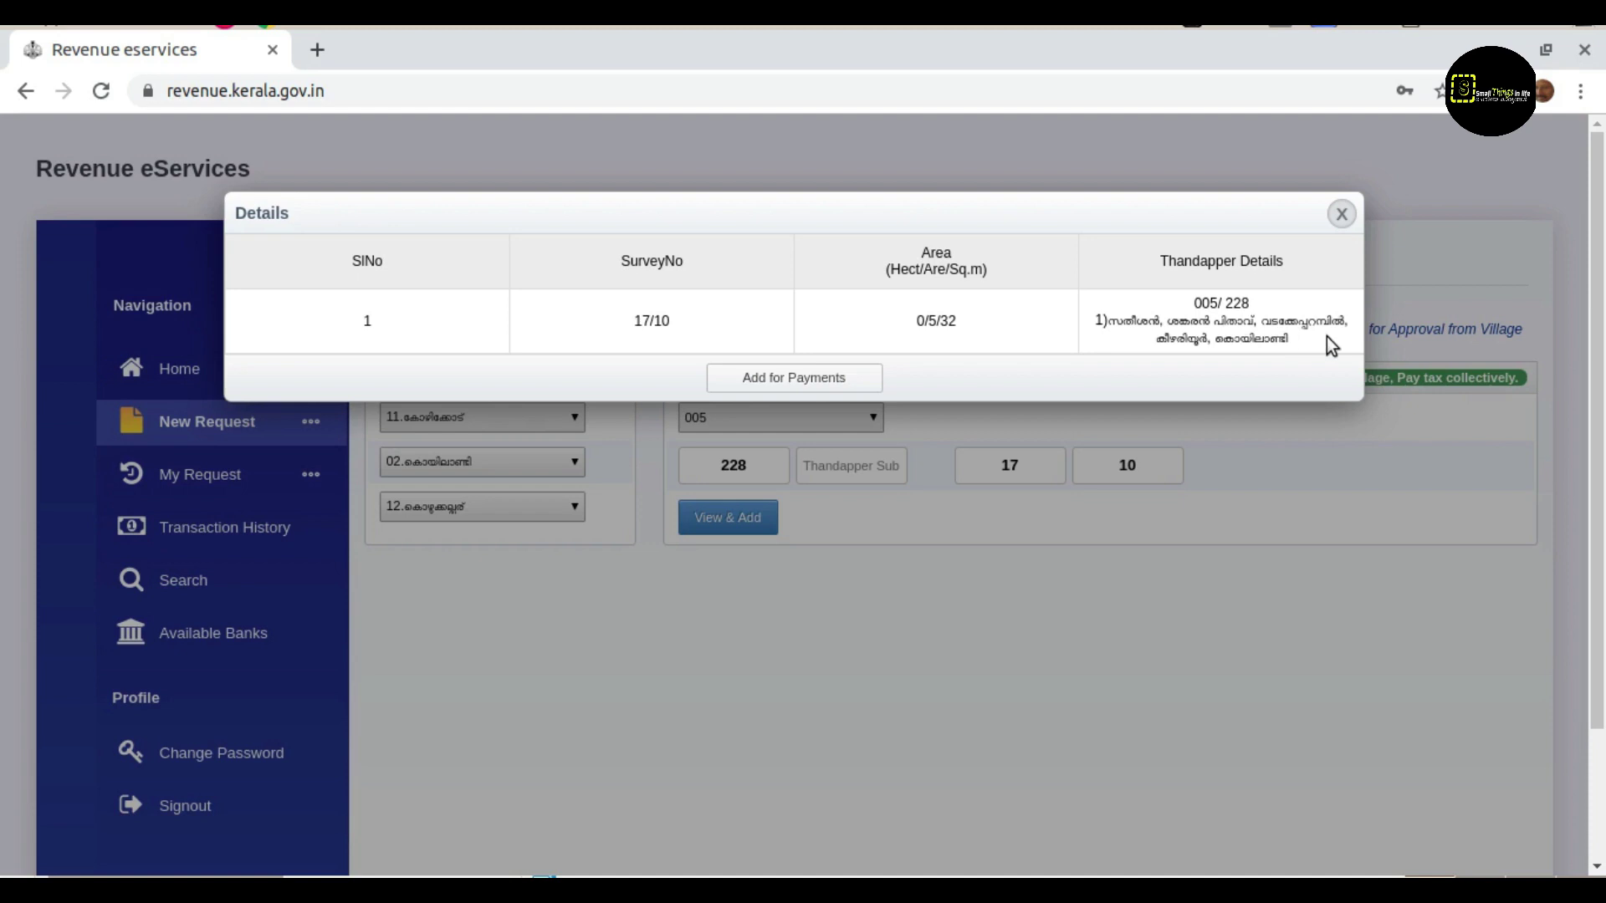
pyautogui.click(831, 382)
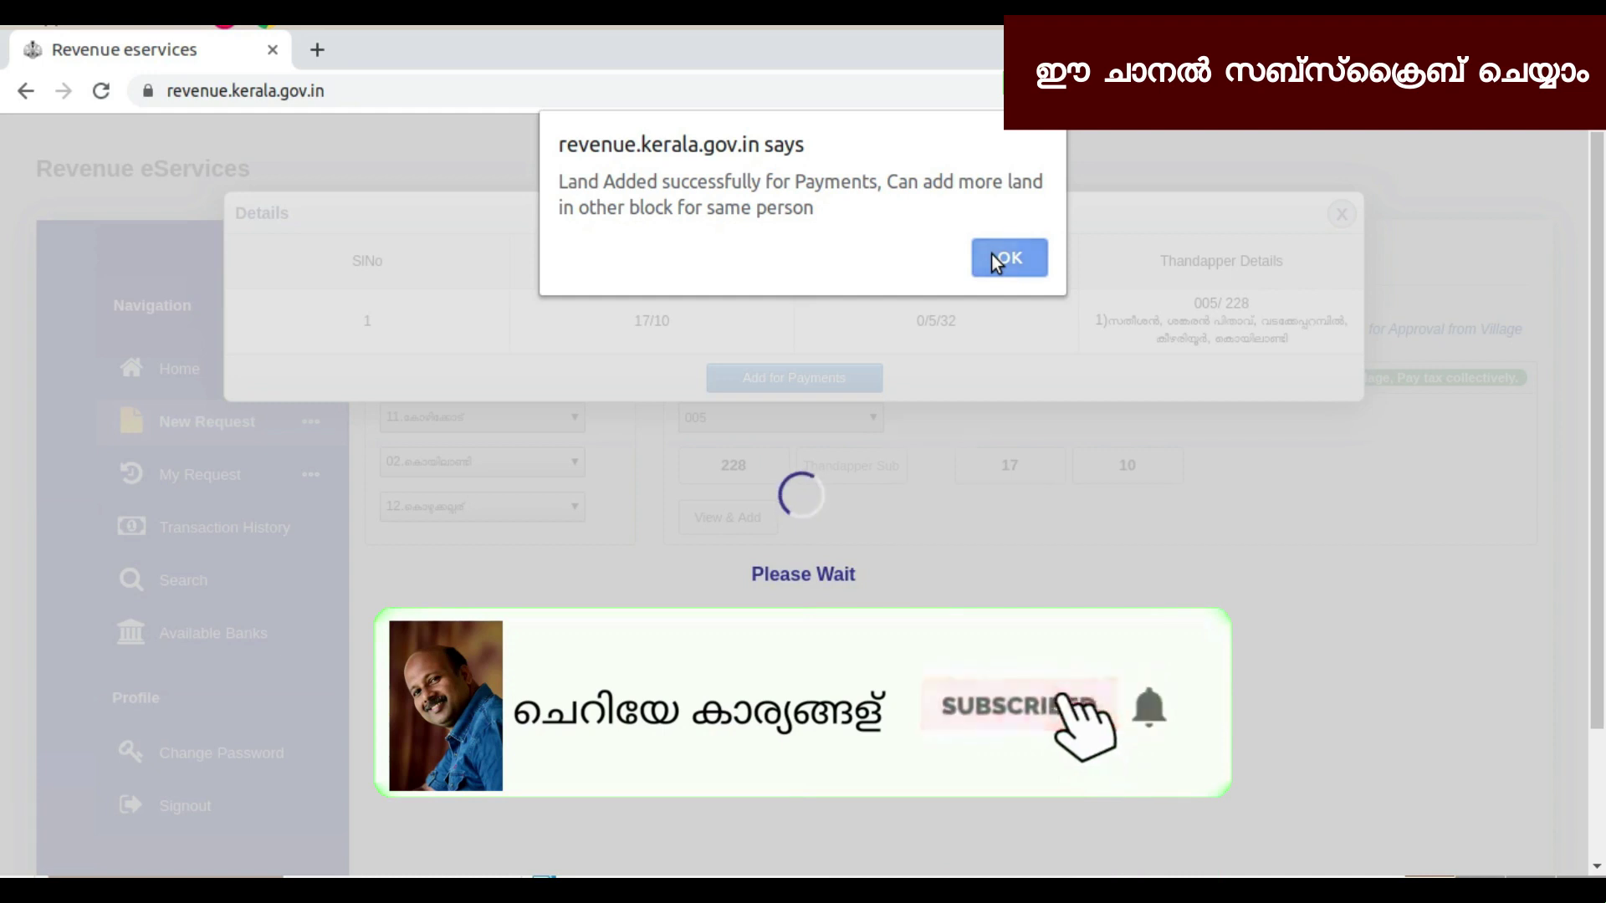
pyautogui.click(993, 256)
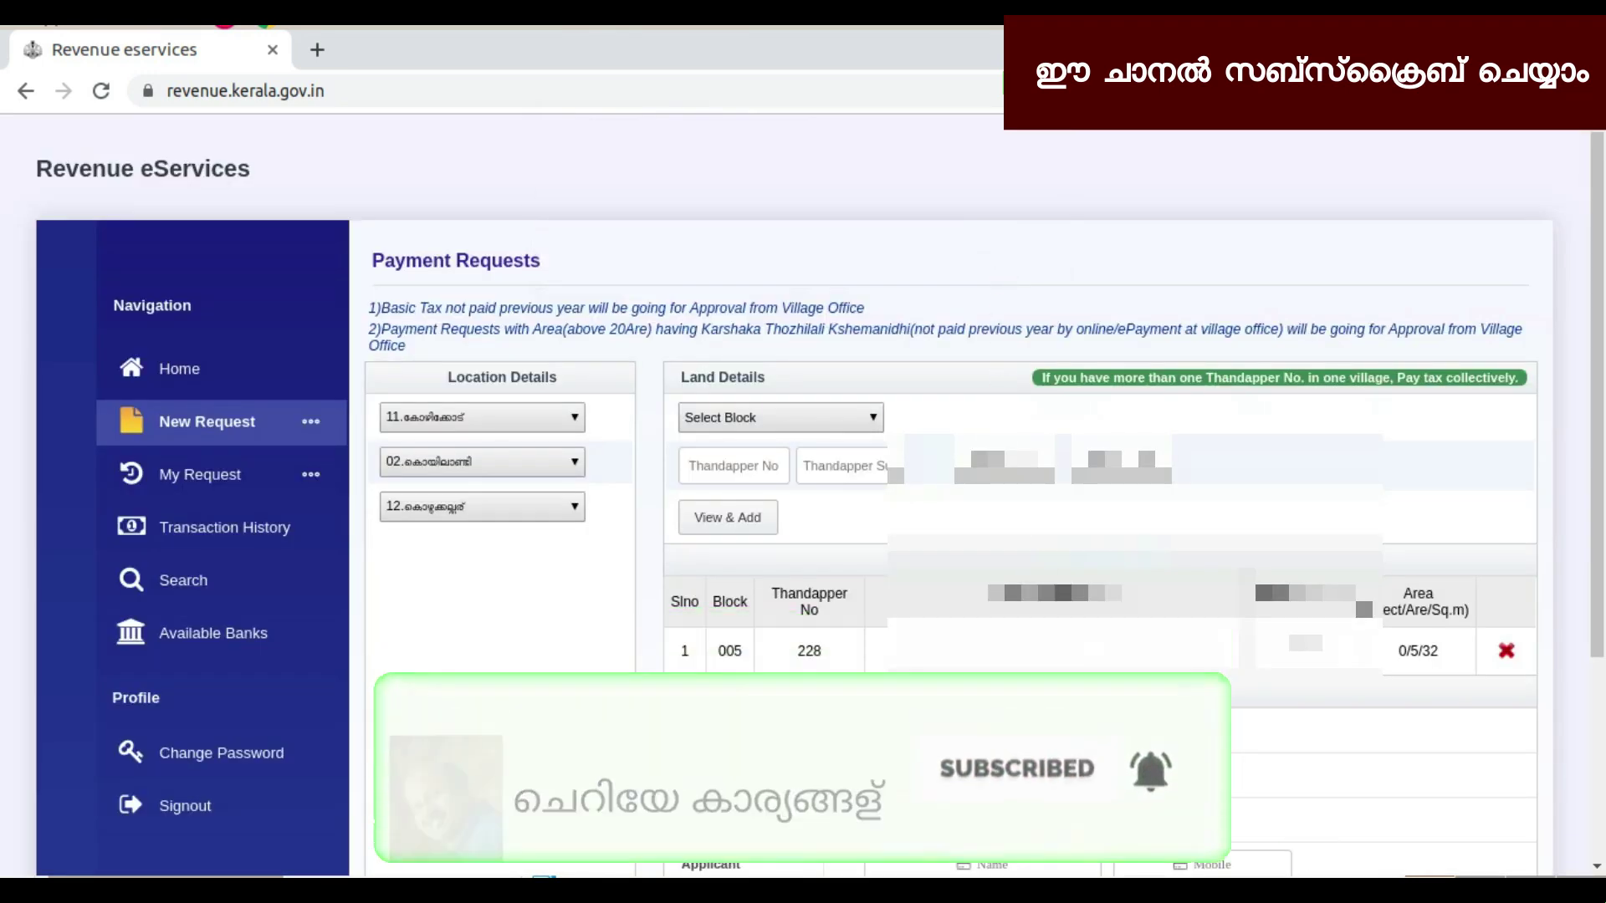
pyautogui.scroll(-3, 920, 502)
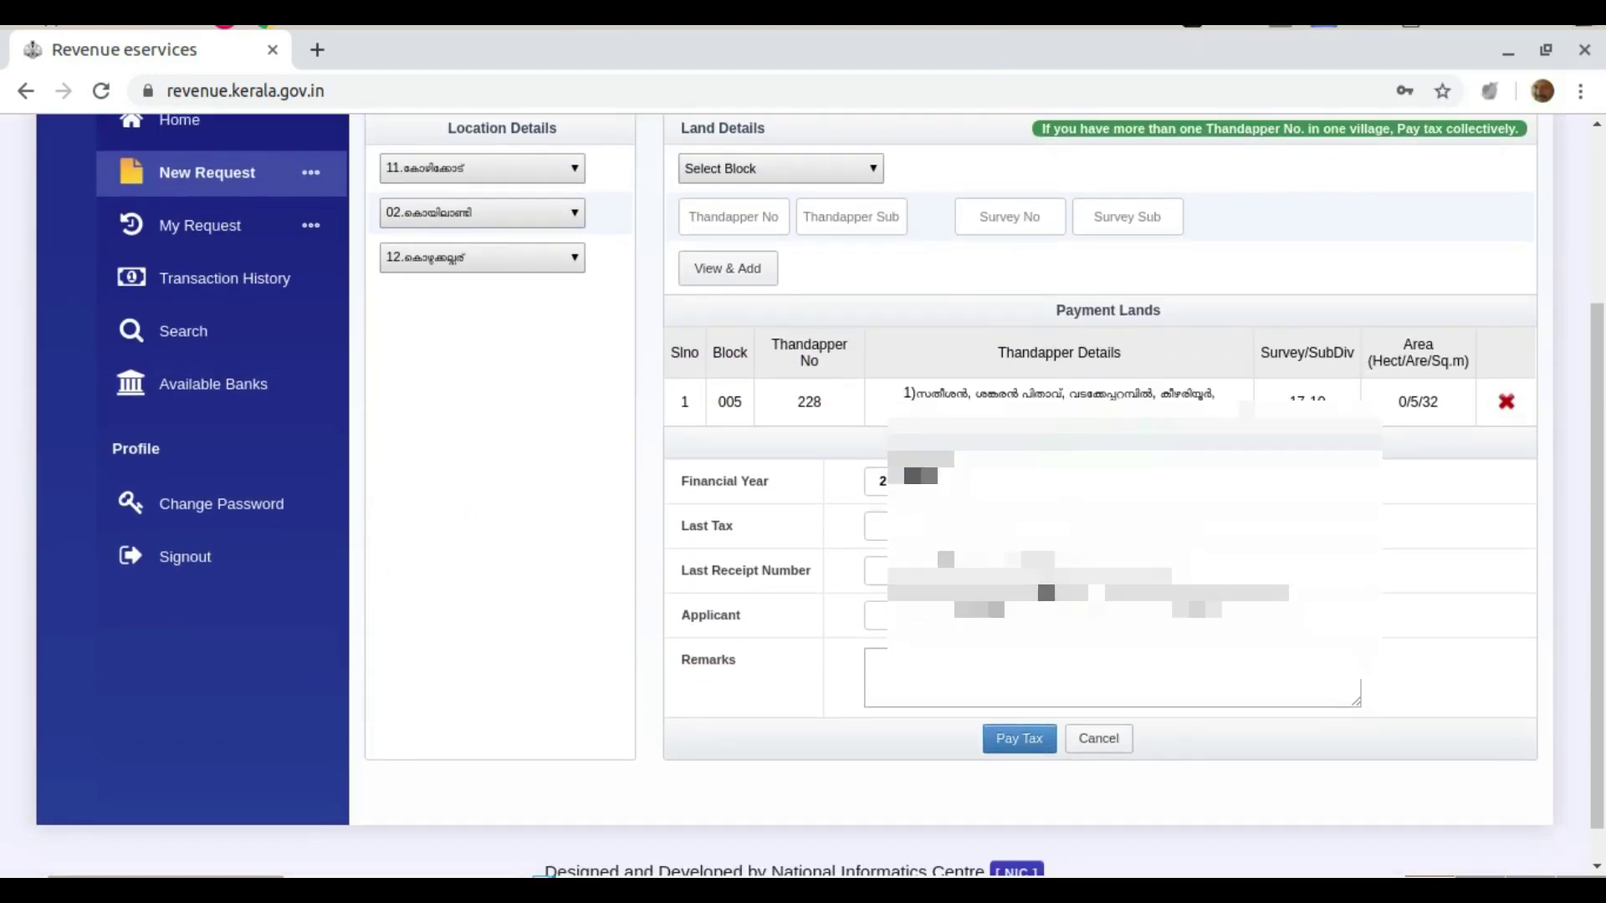
pyautogui.scroll(2, 951, 496)
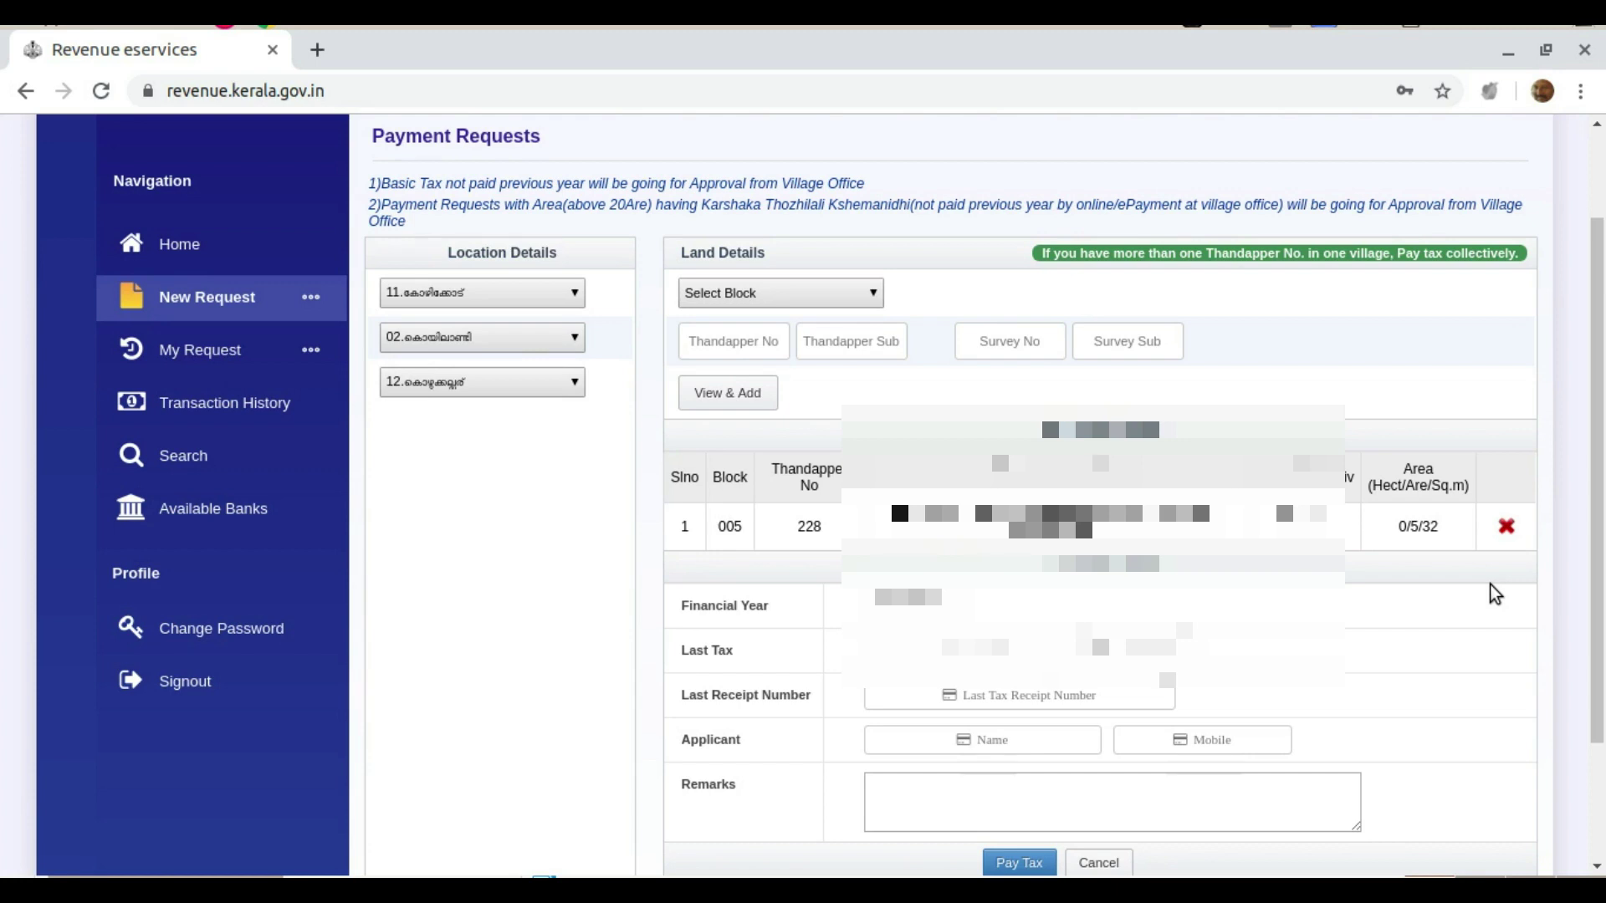
pyautogui.scroll(-1, 1495, 594)
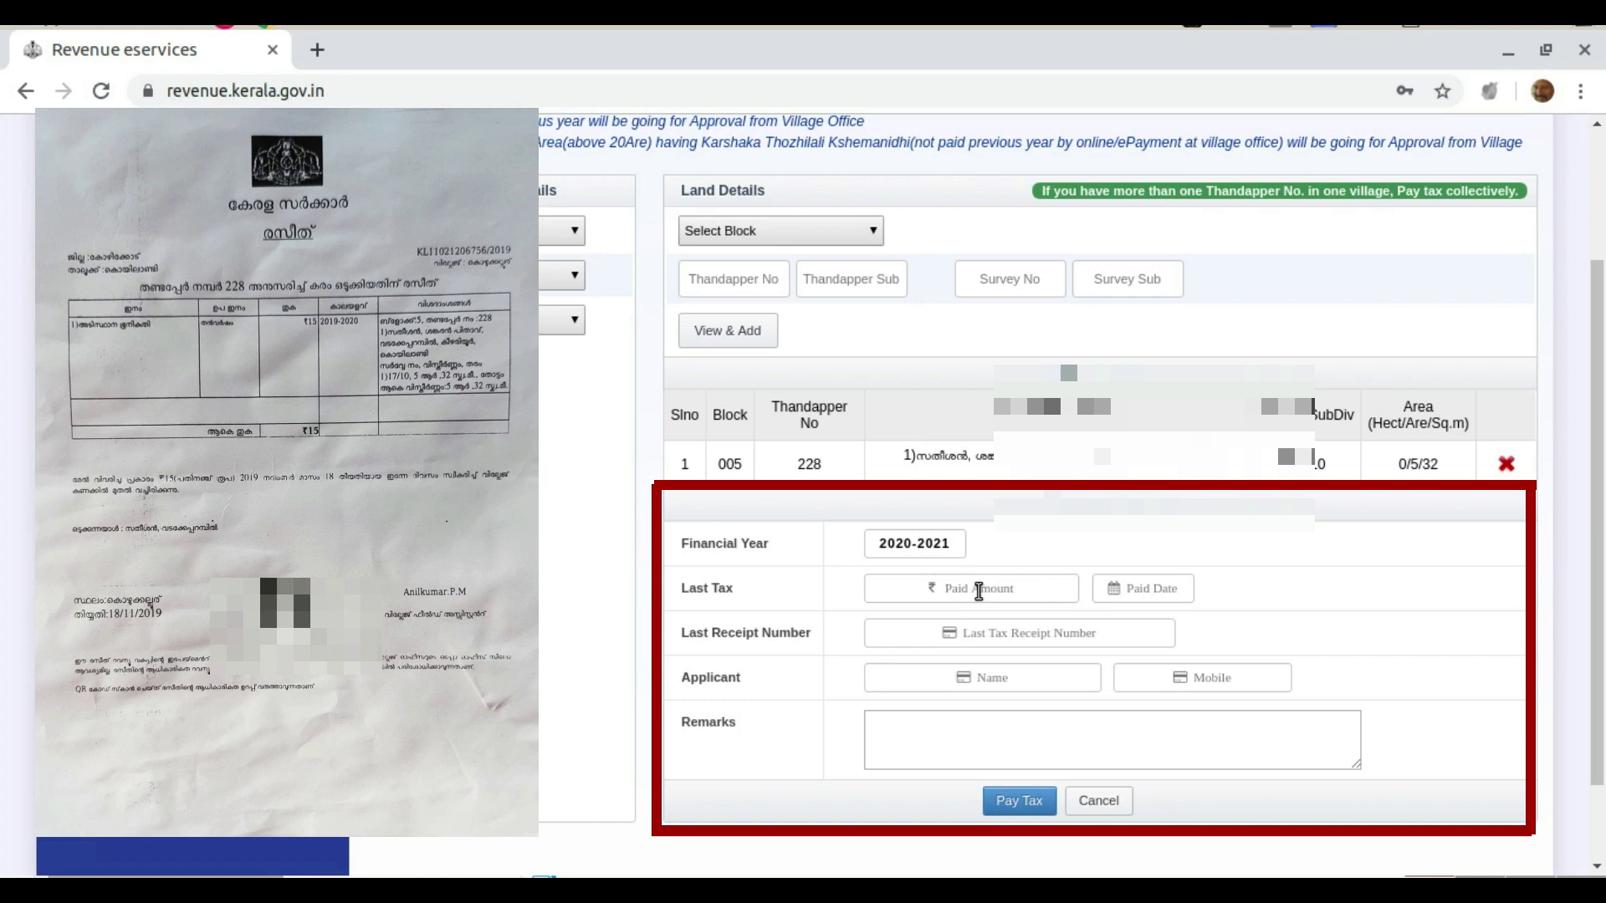
# Record last year's tax paid as 15 with last paid date 11/18/2019
pyautogui.click(978, 592)
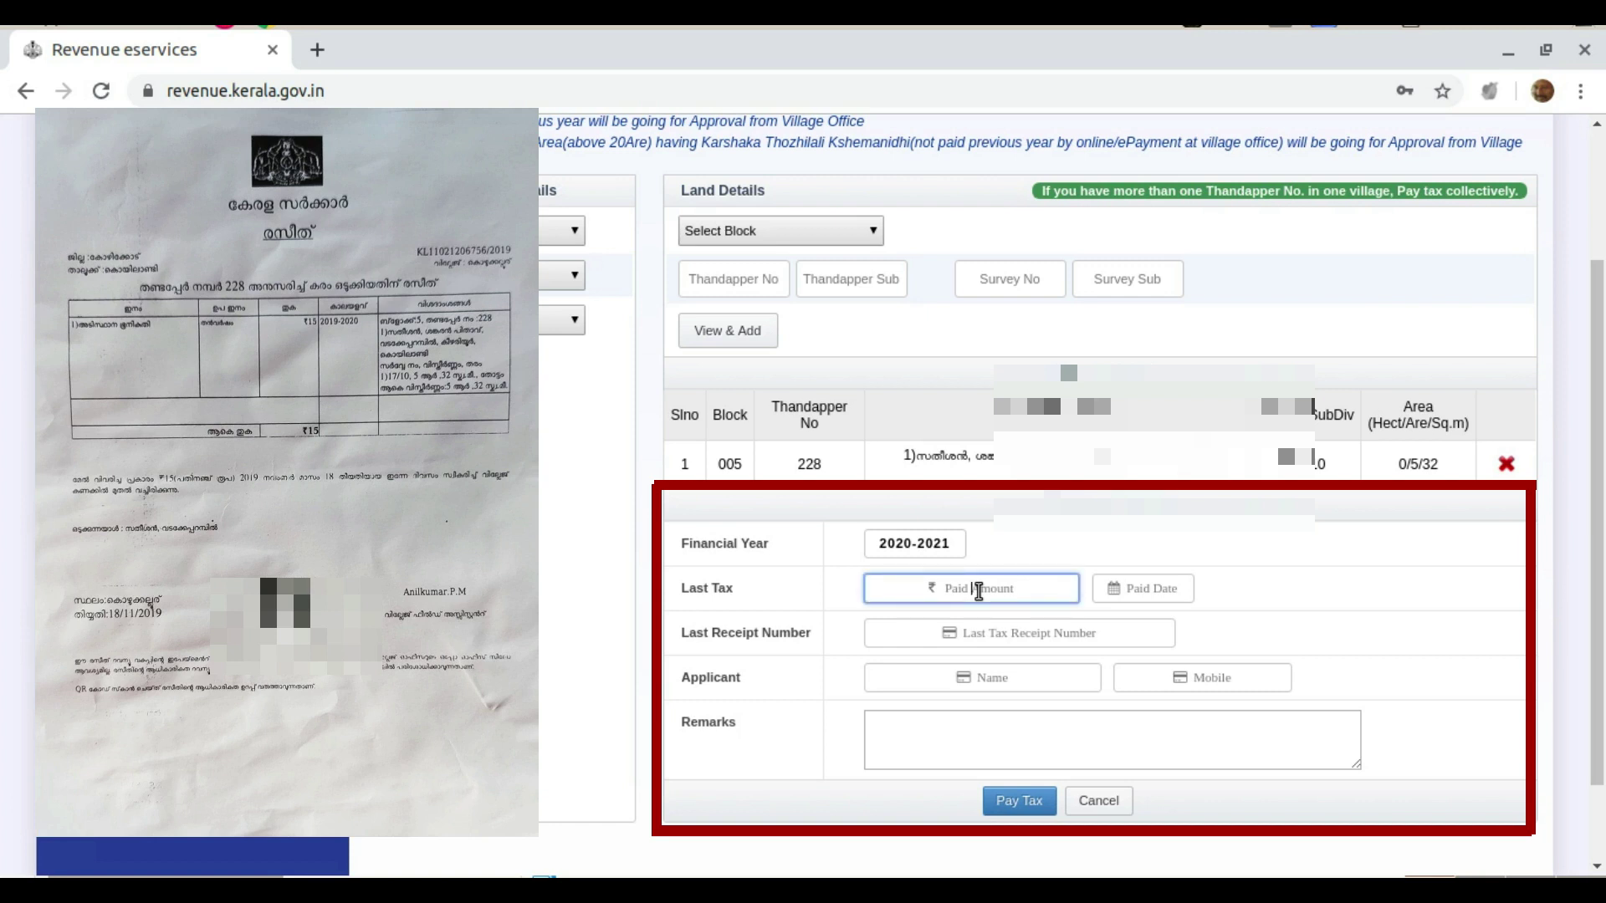
pyautogui.write('15')
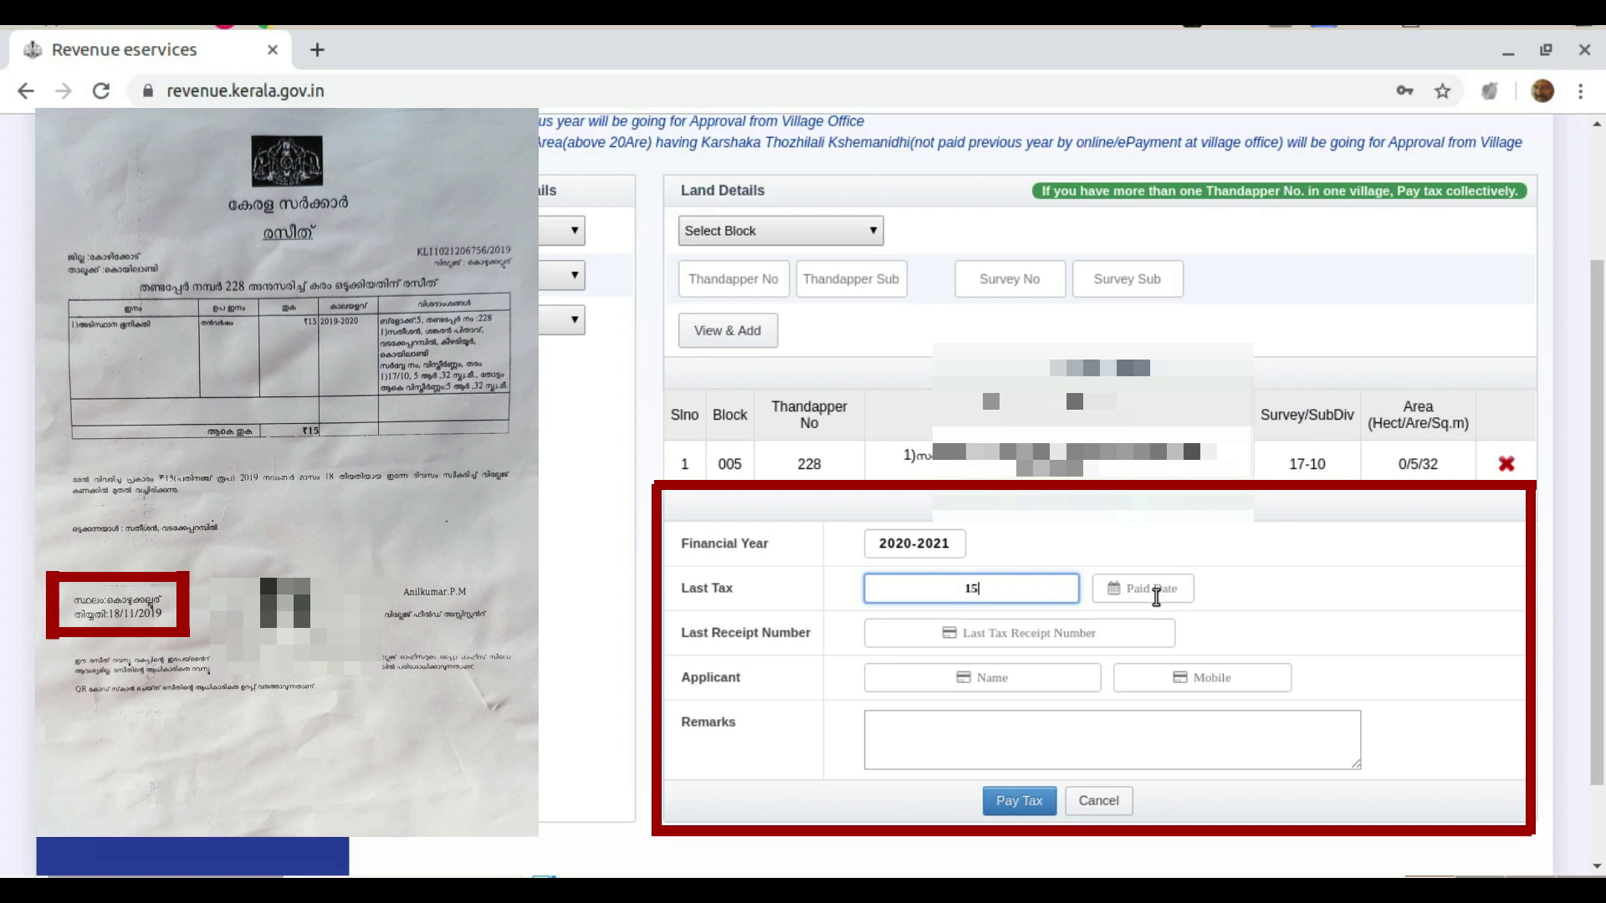
pyautogui.click(1155, 589)
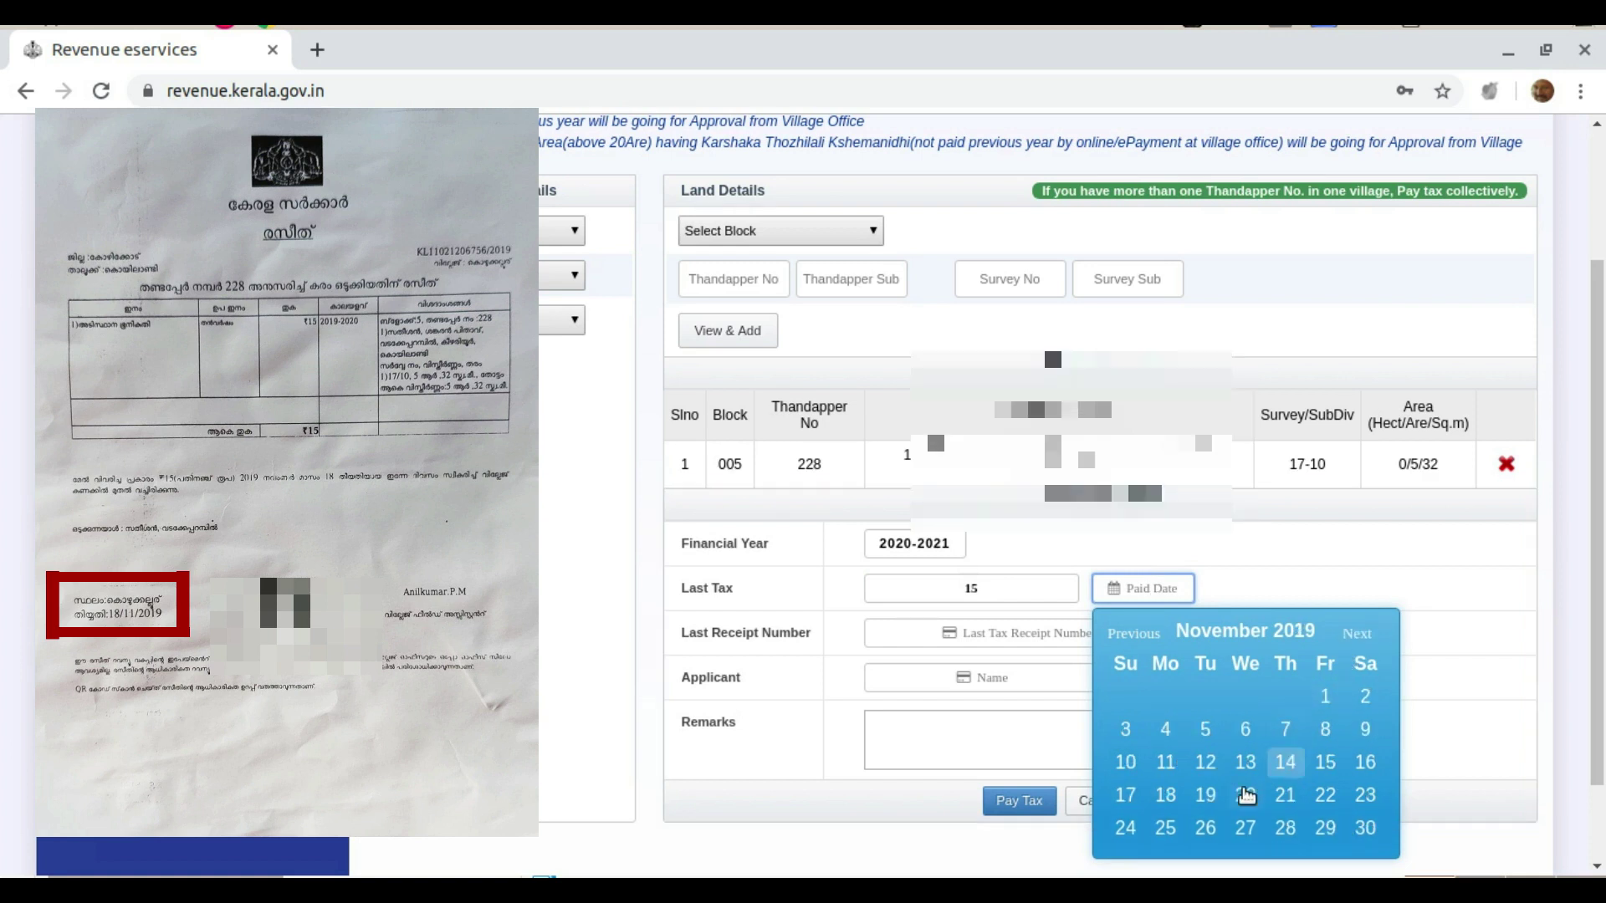
pyautogui.click(1168, 795)
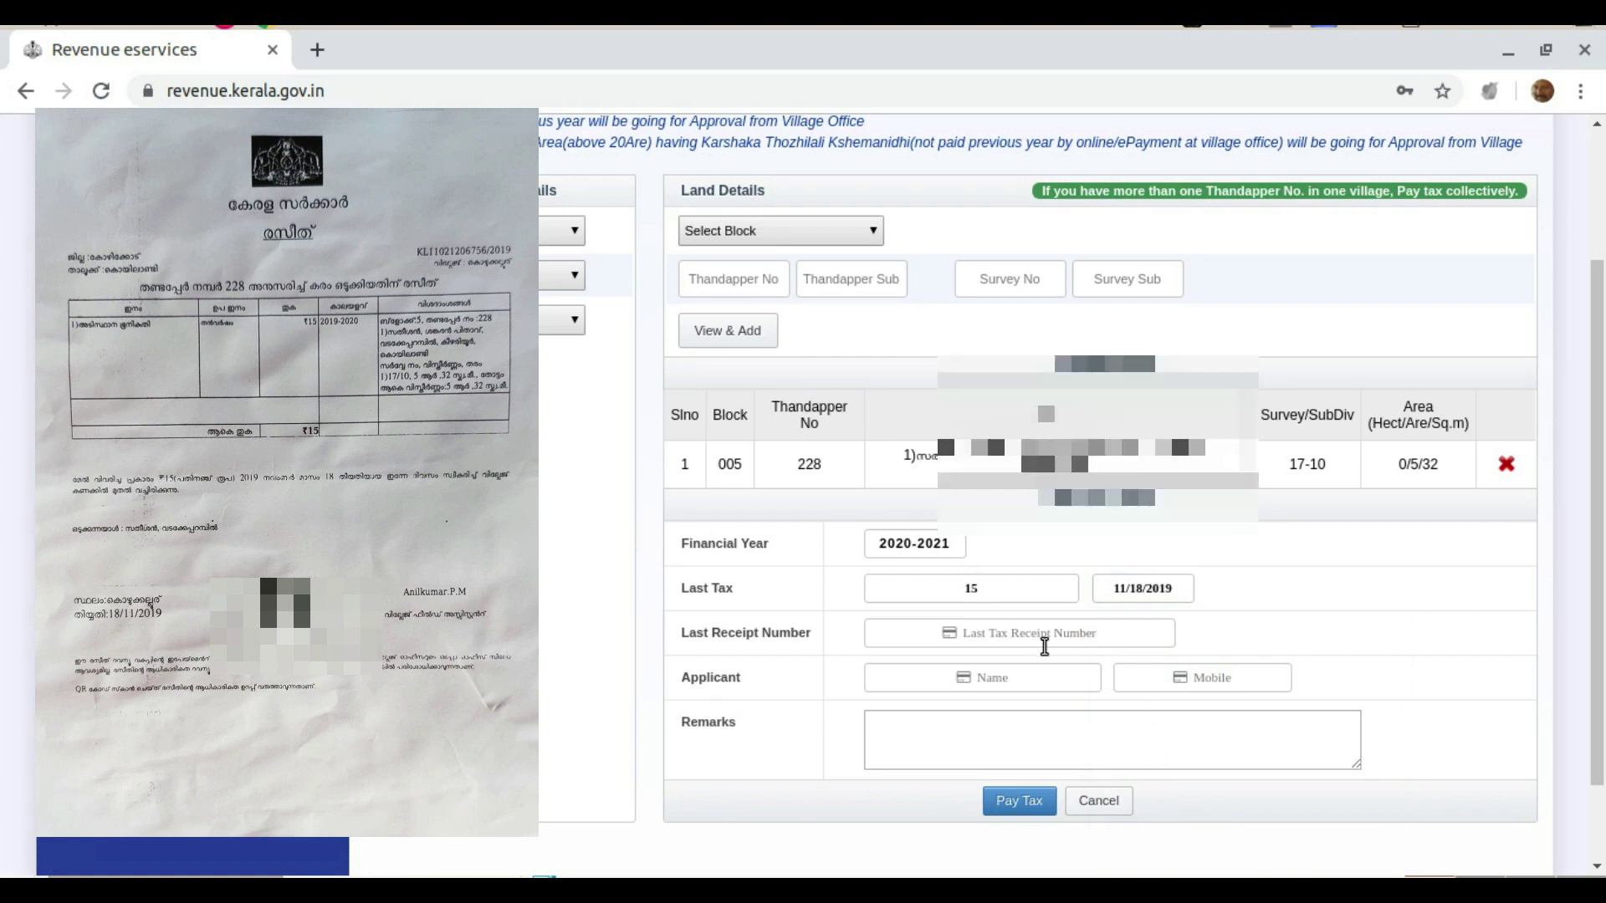
# Fill in the last tax receipt number and move on to the applicant's name field
pyautogui.click(1010, 638)
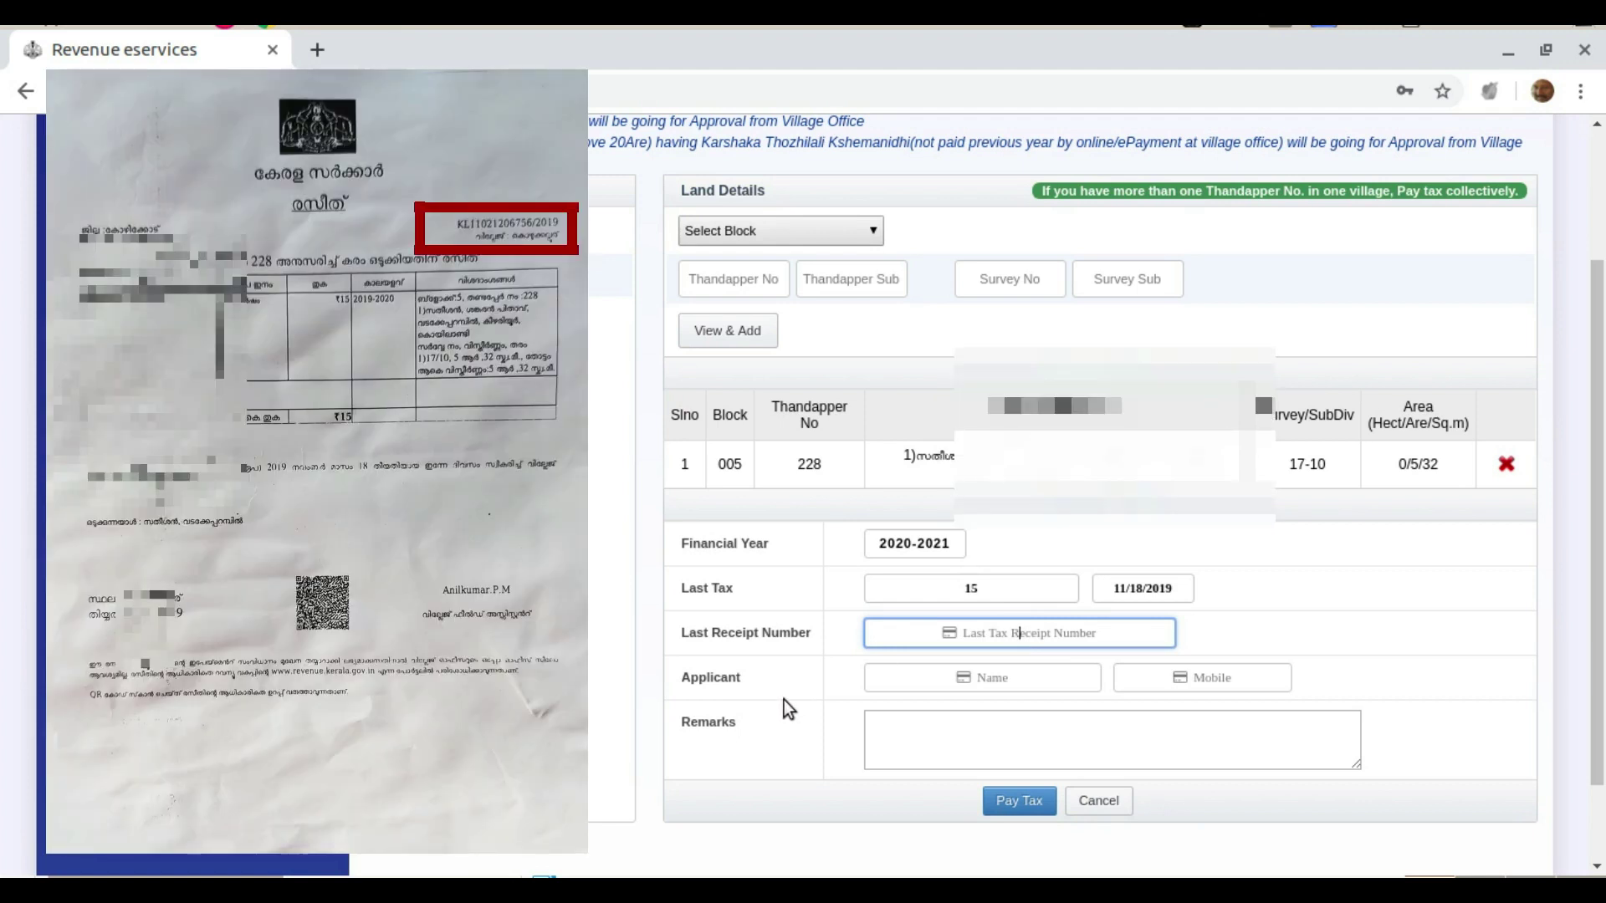
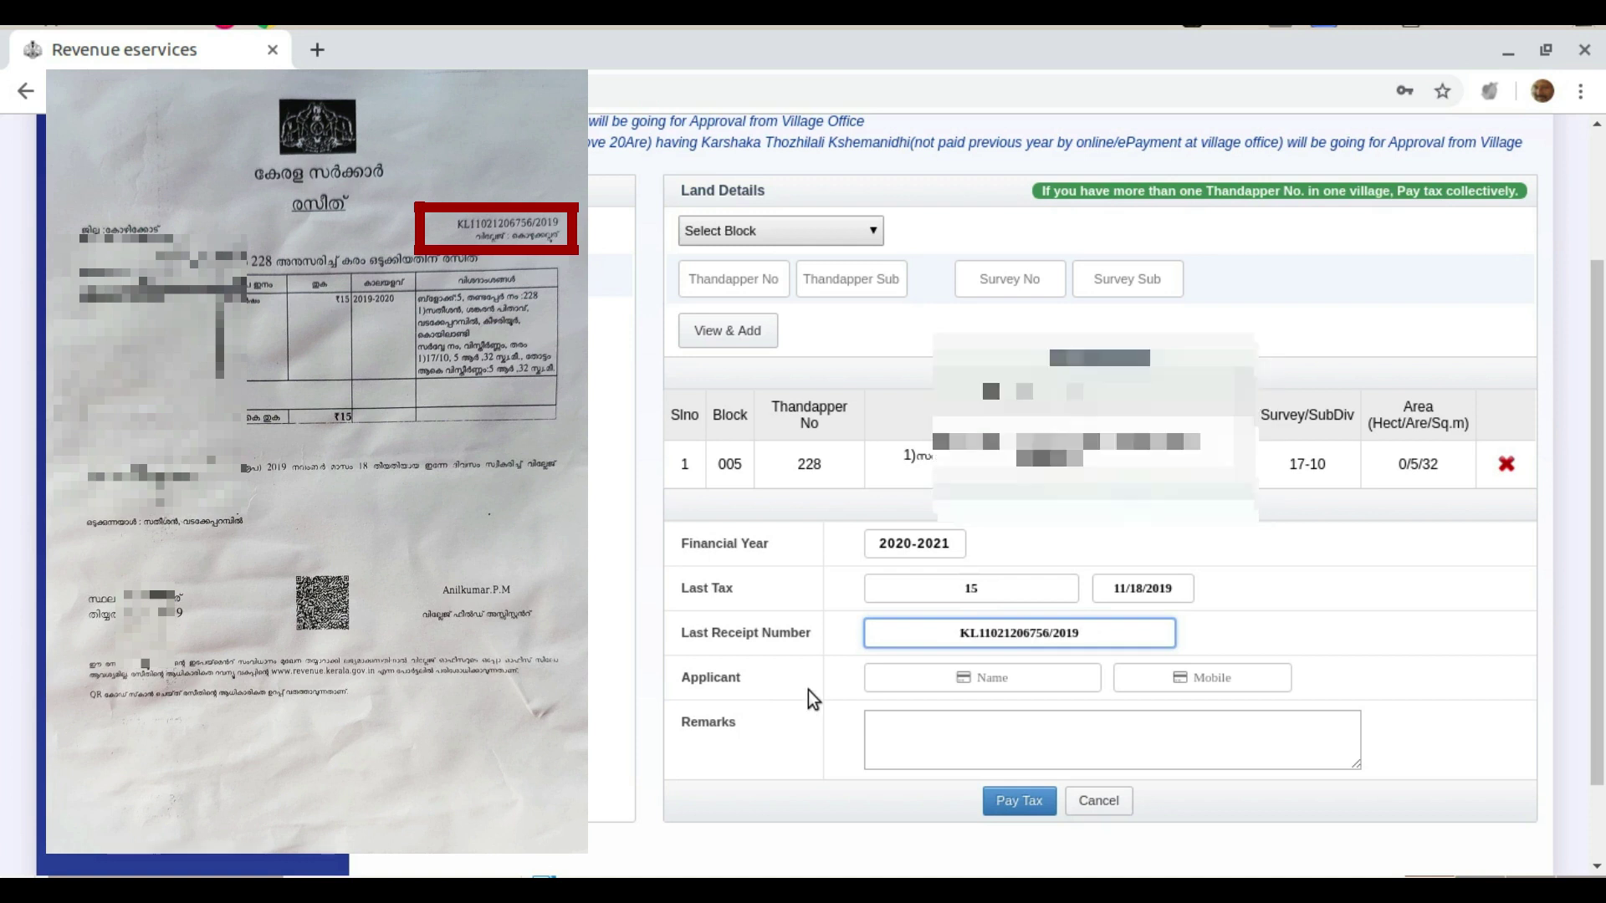
pyautogui.click(989, 681)
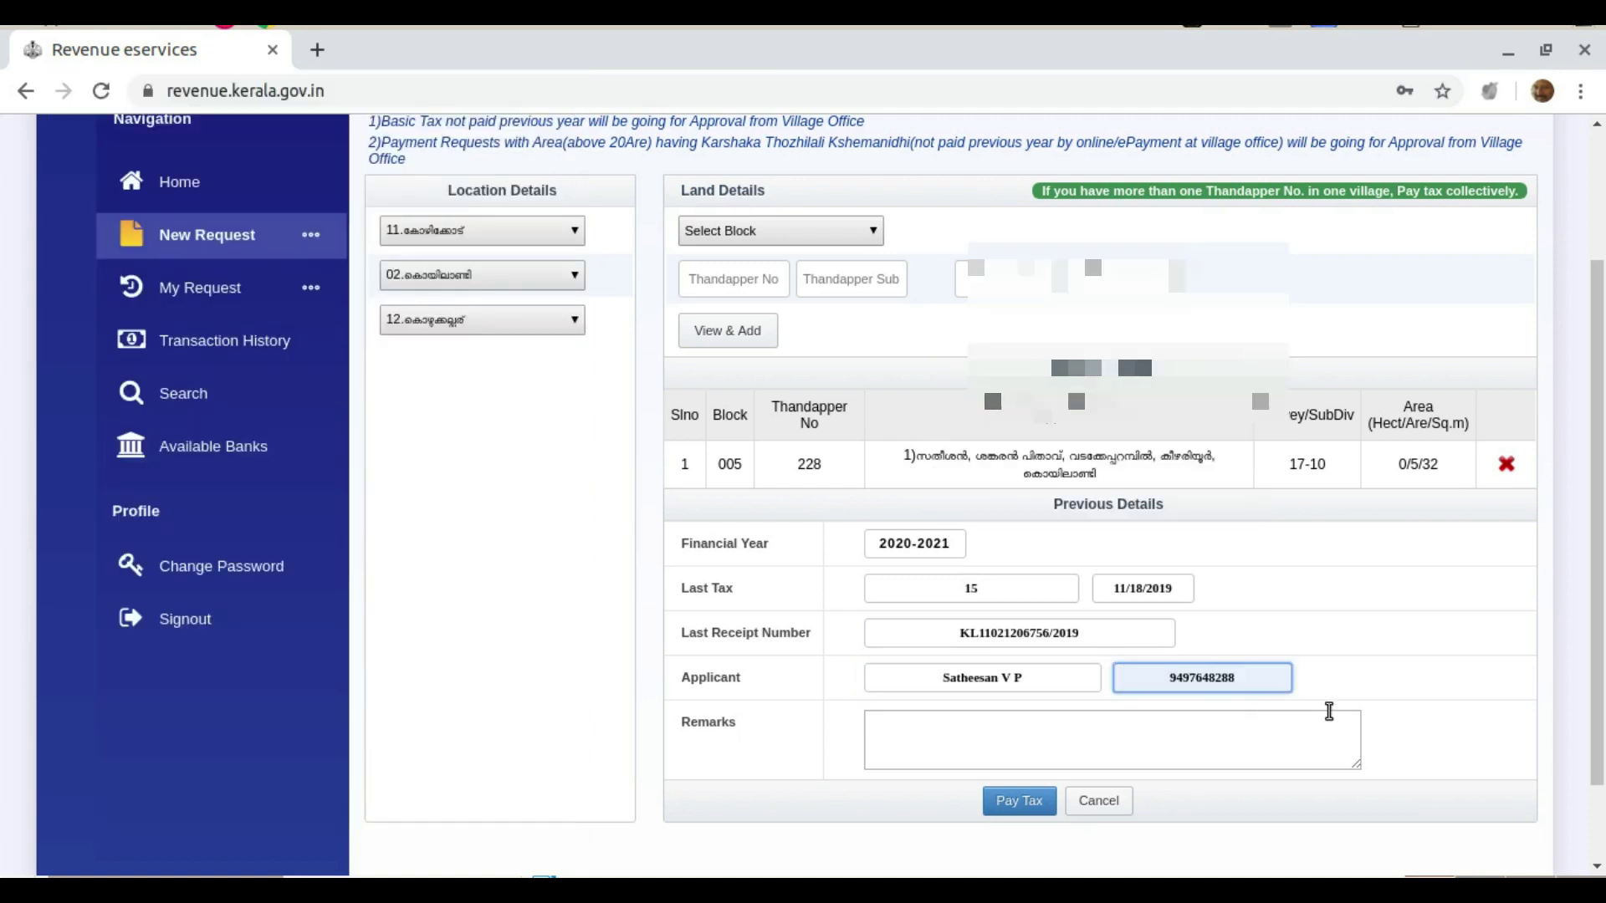
pyautogui.scroll(-2, 1414, 686)
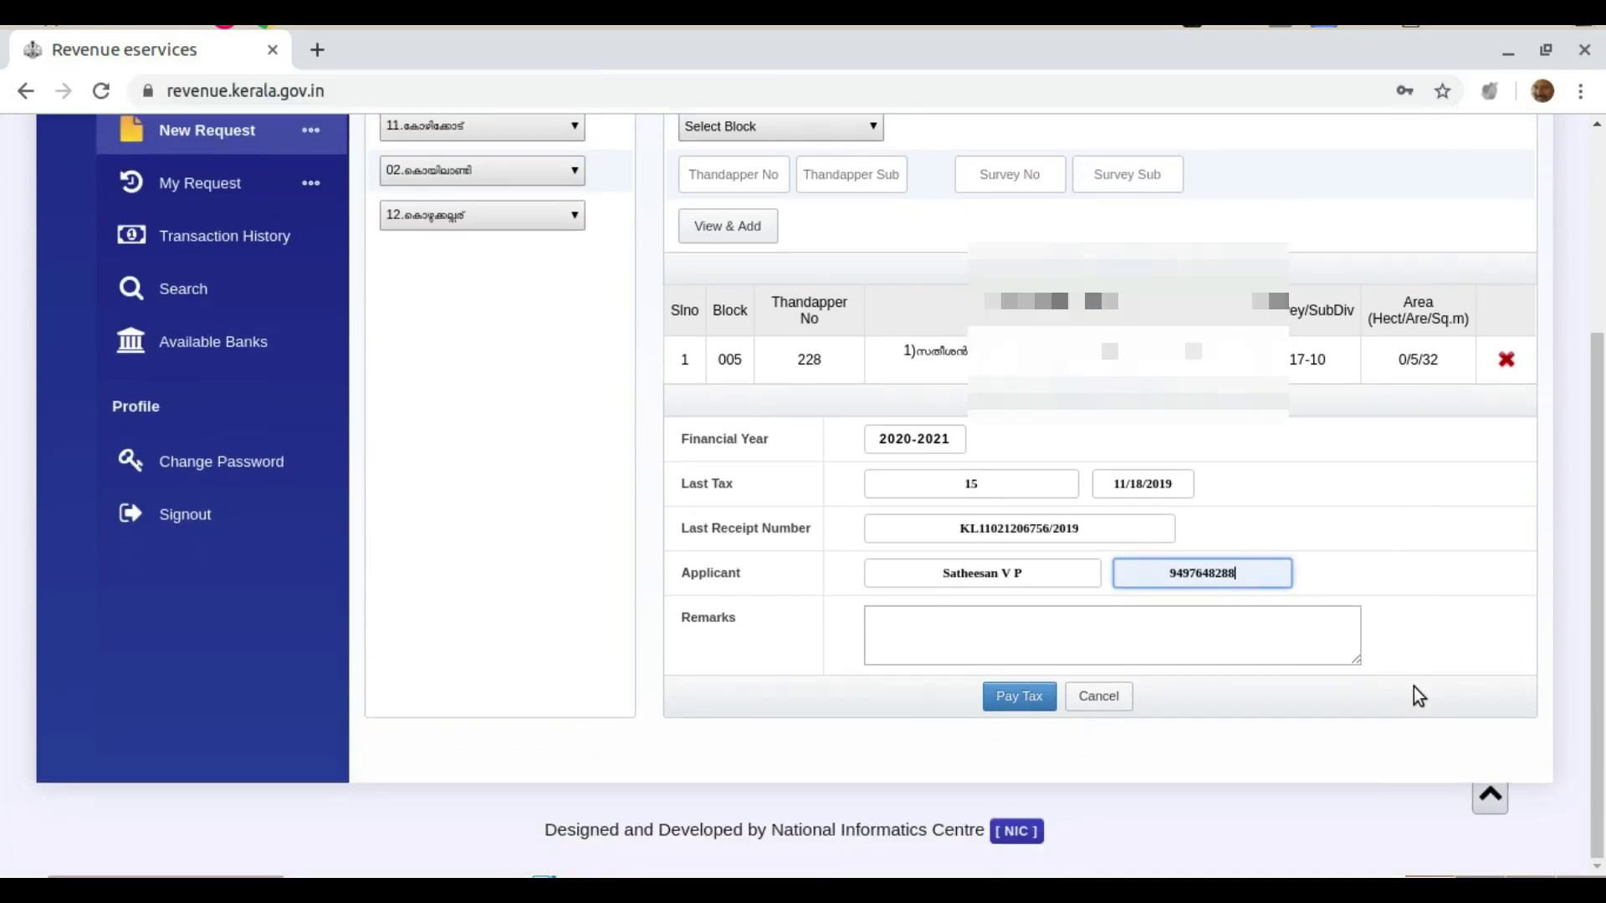
# Submit the ₹15 land tax request and choose Pay Now to reach e-Treasury Kerala
pyautogui.click(1022, 697)
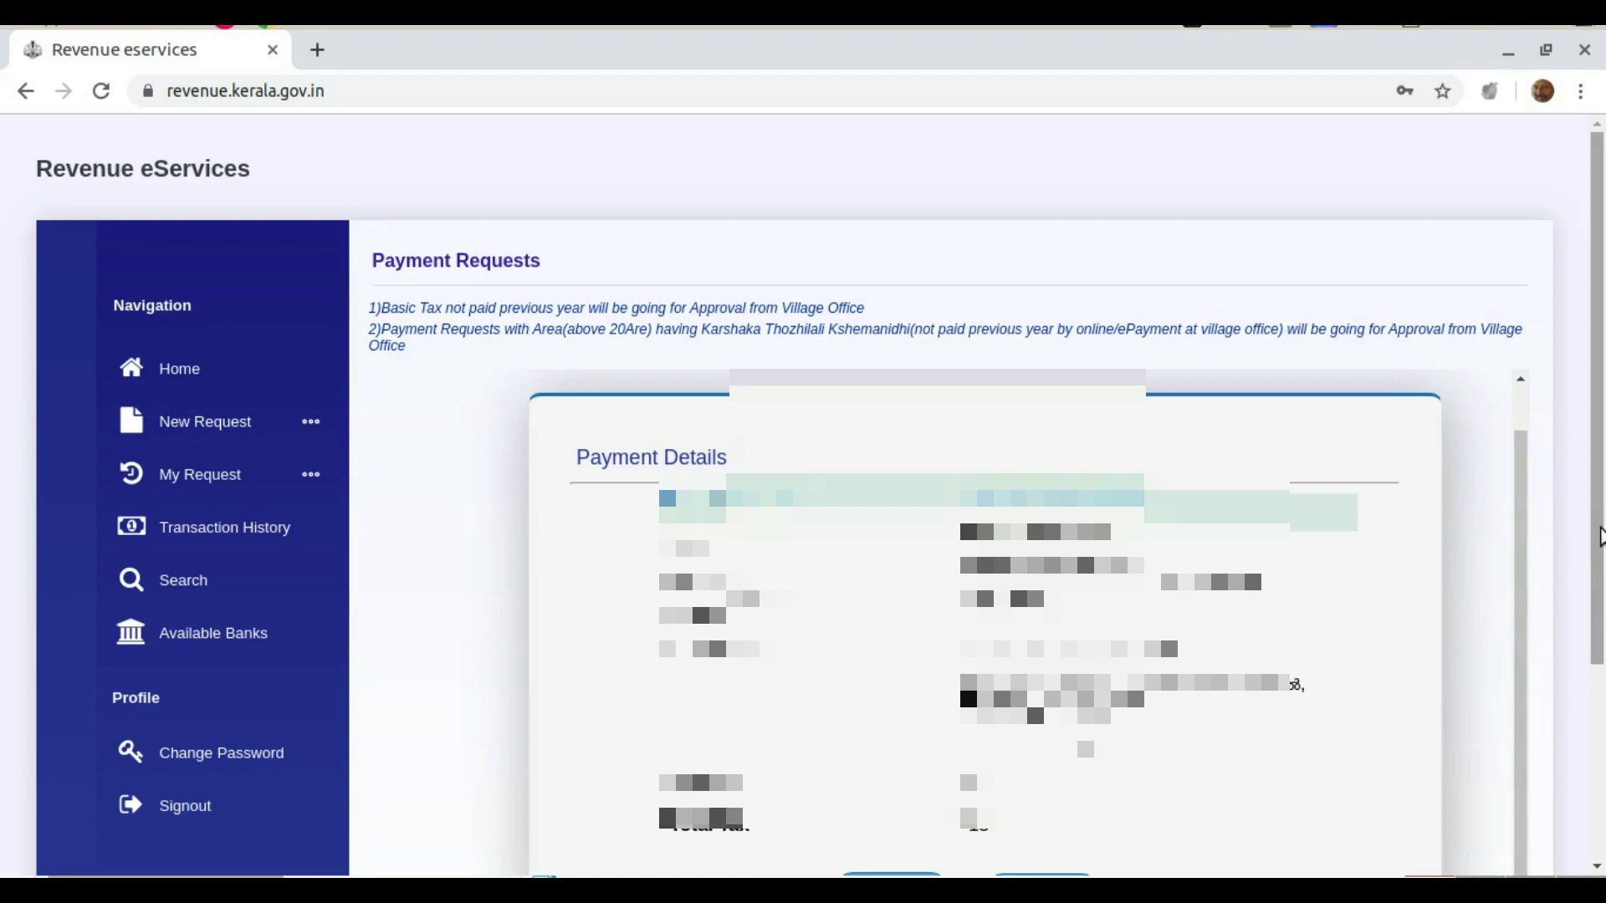
pyautogui.moveTo(1598, 543); pyautogui.dragTo(1538, 667)
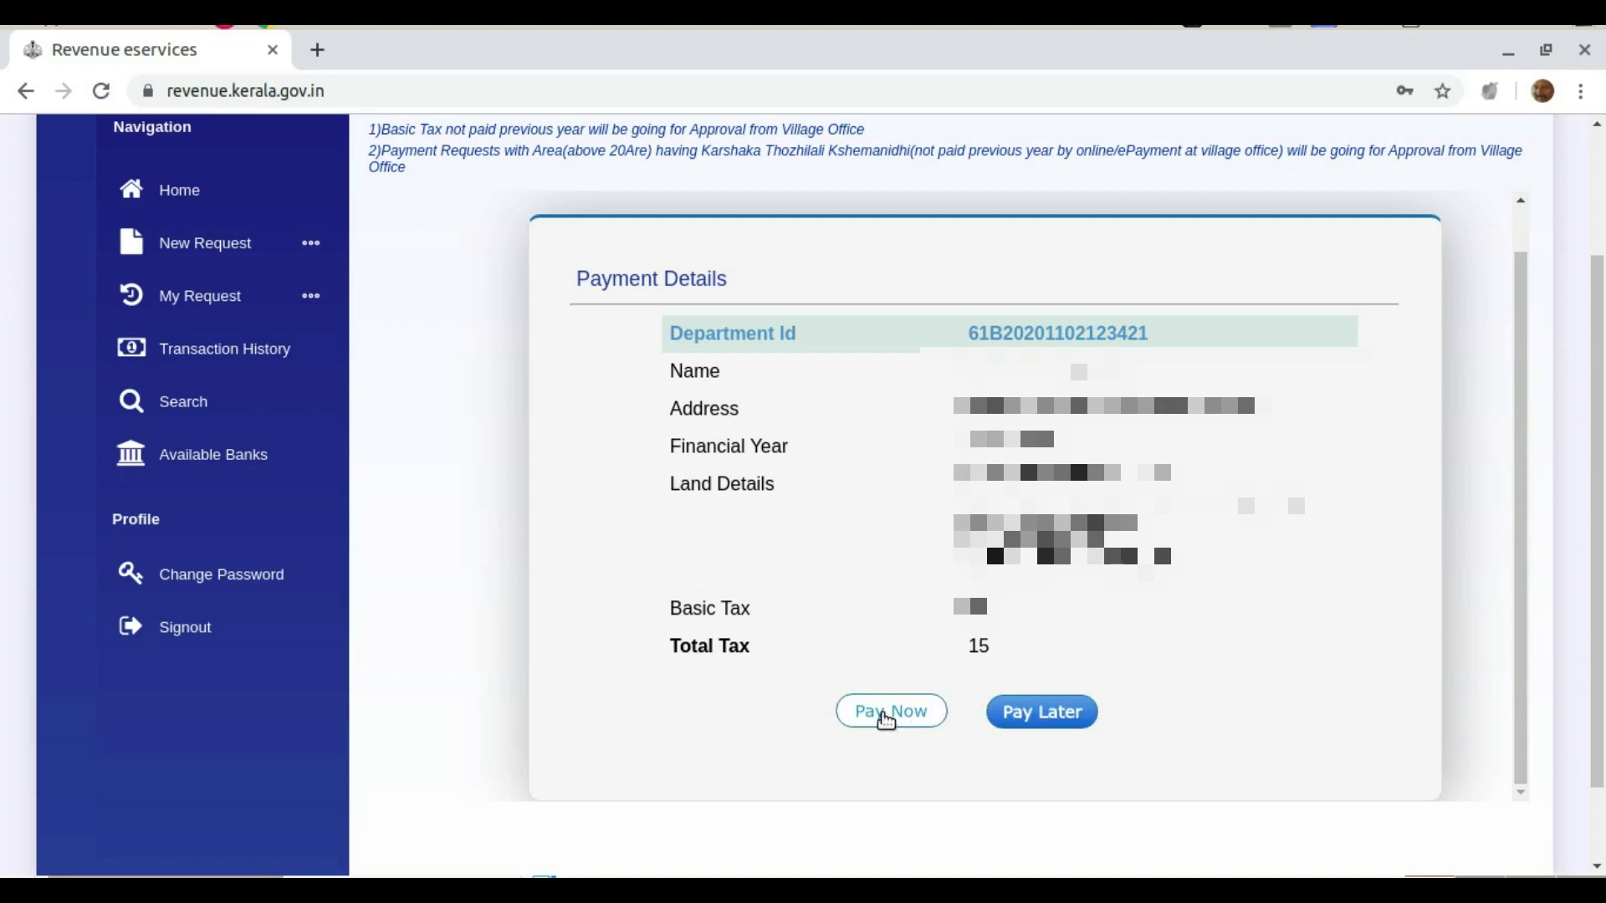
pyautogui.click(887, 720)
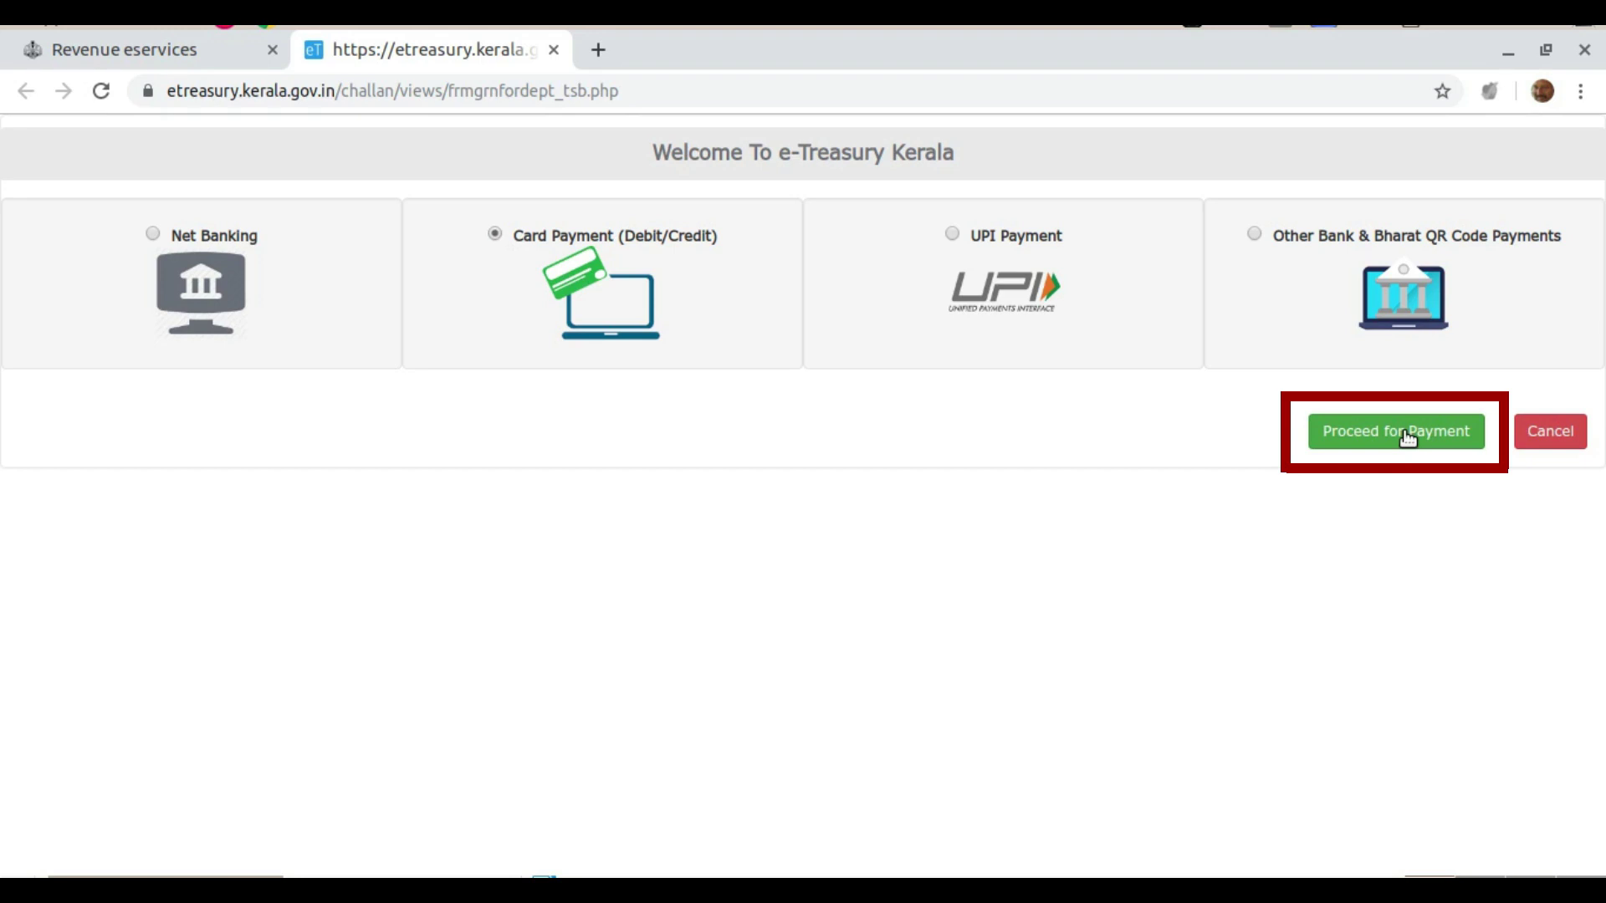
# Proceed with the card payment and acknowledge the generated GRN number
pyautogui.click(1408, 435)
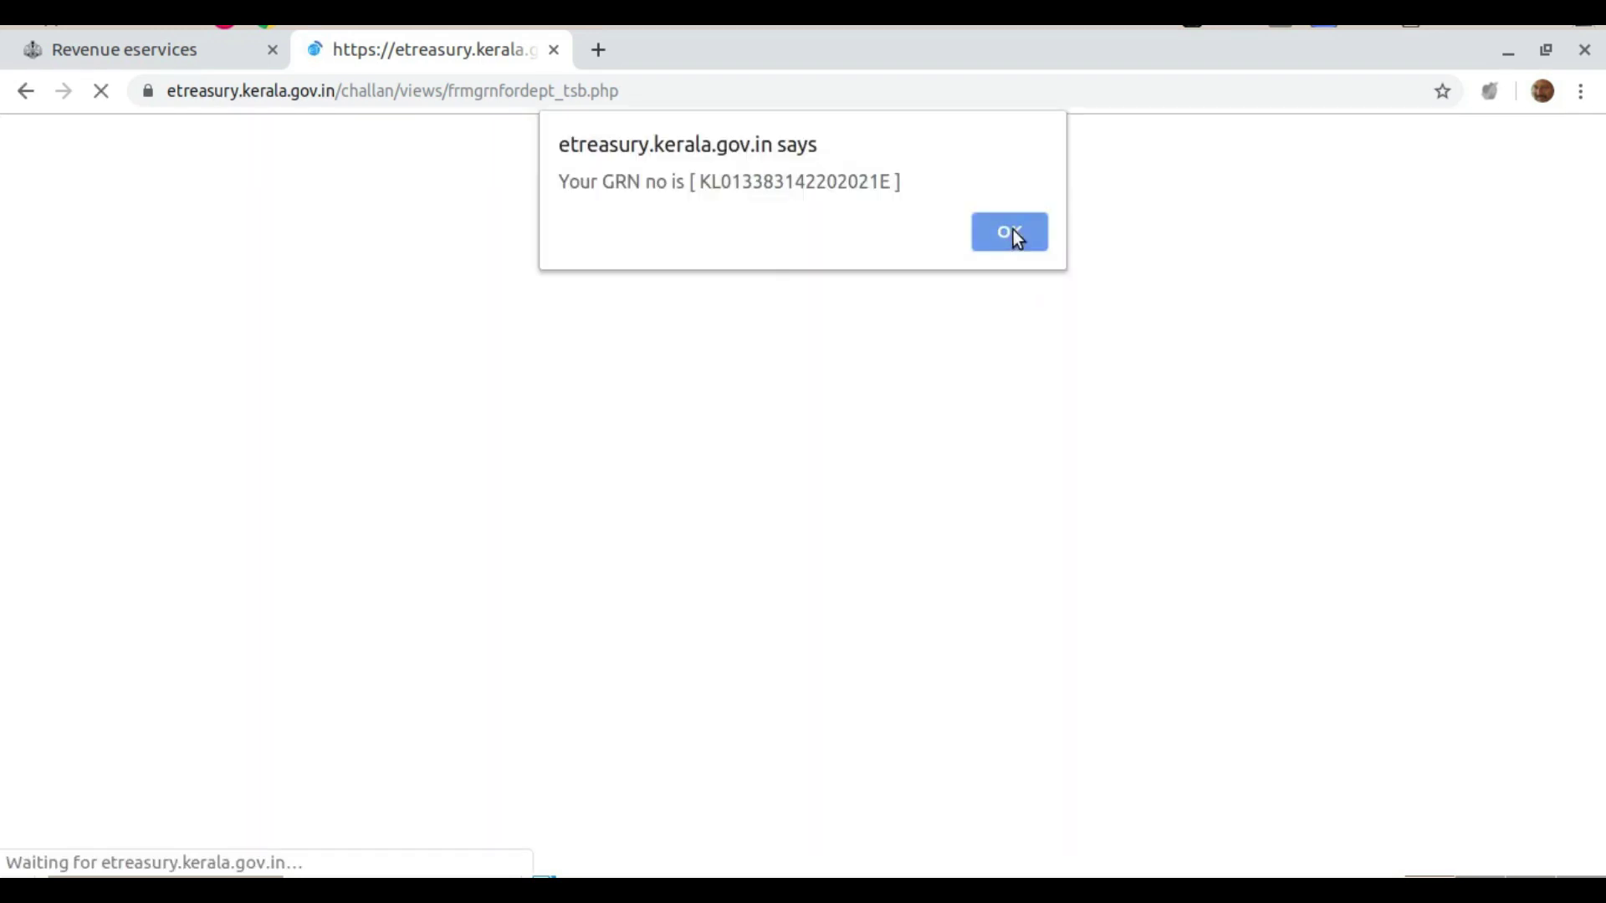
pyautogui.click(1013, 231)
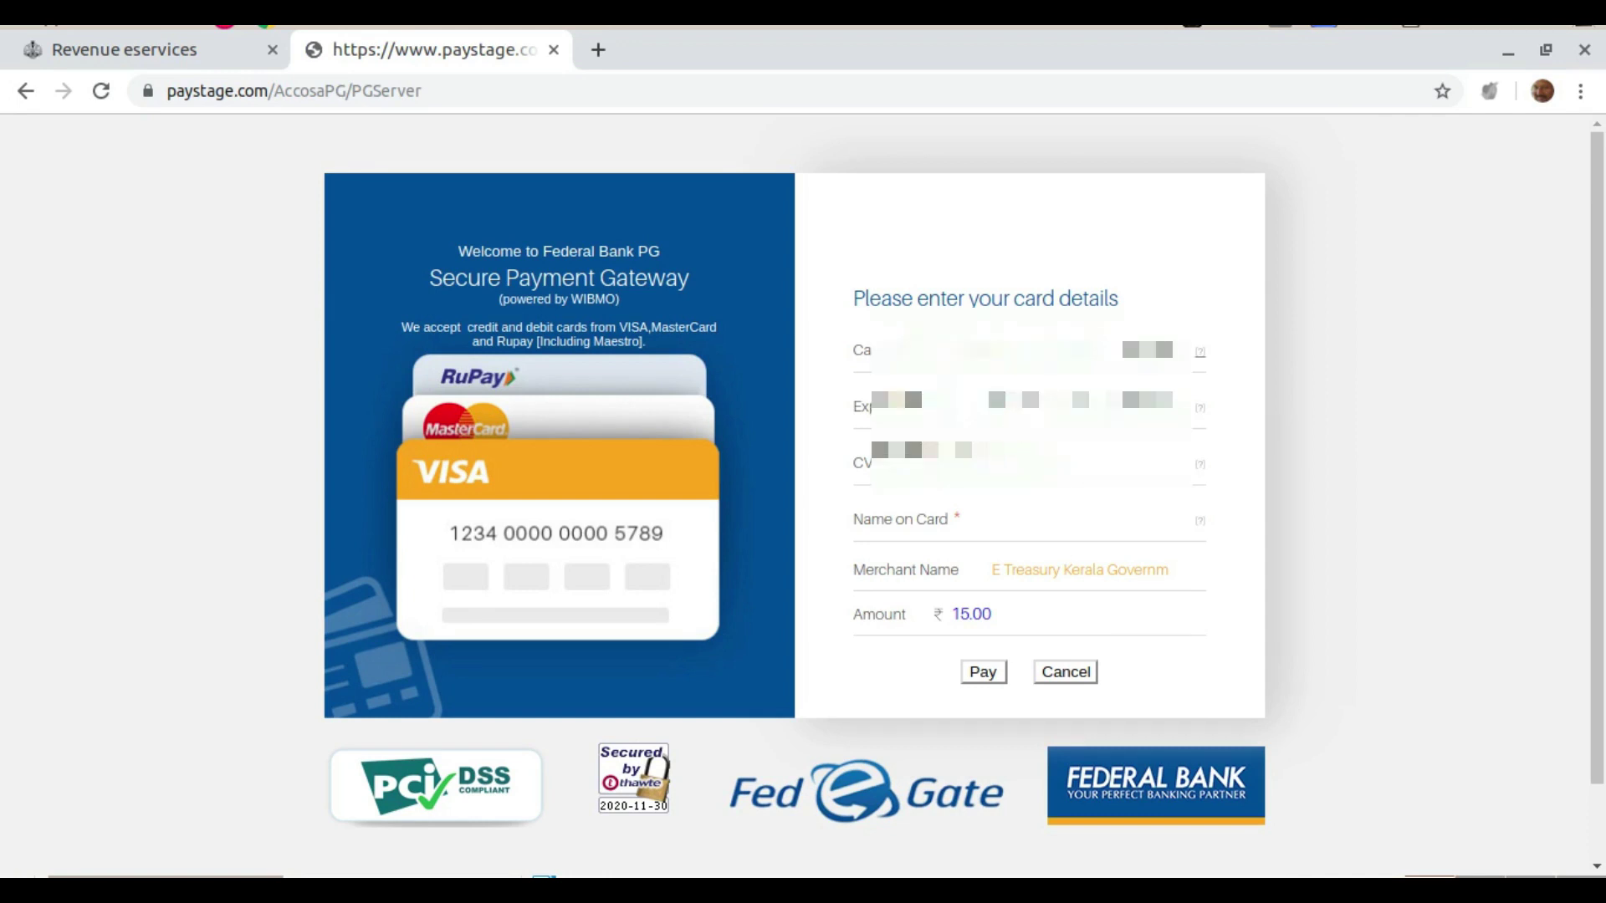
# Enter the card expiry month and CVV, pay, and confirm the ₹15.00 final amount
pyautogui.click(1014, 400)
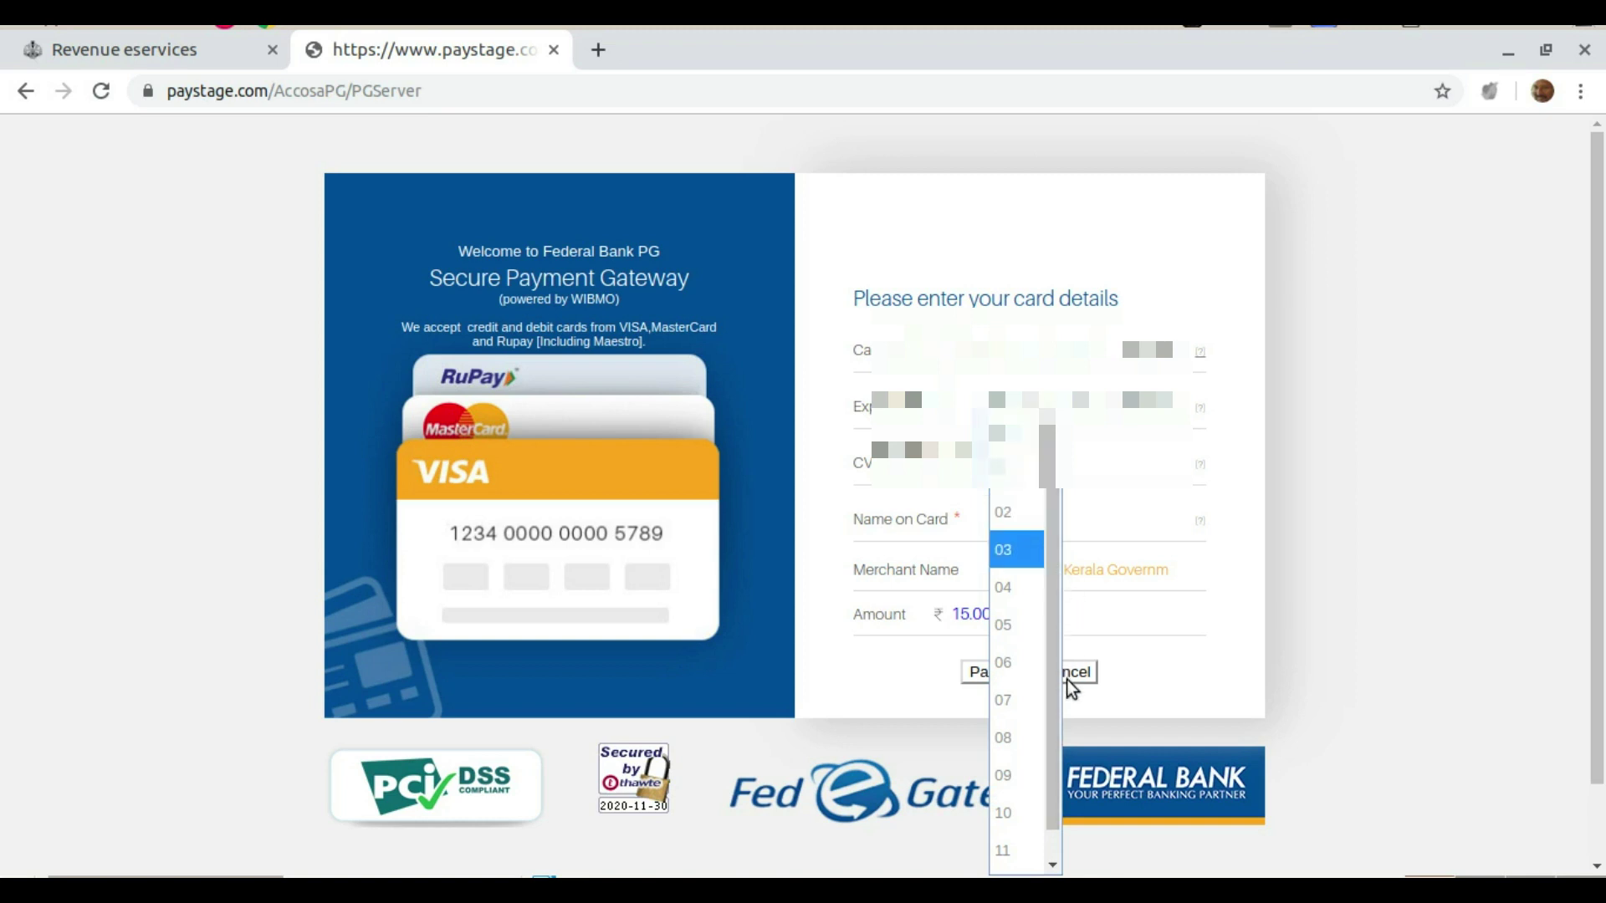
pyautogui.click(1038, 585)
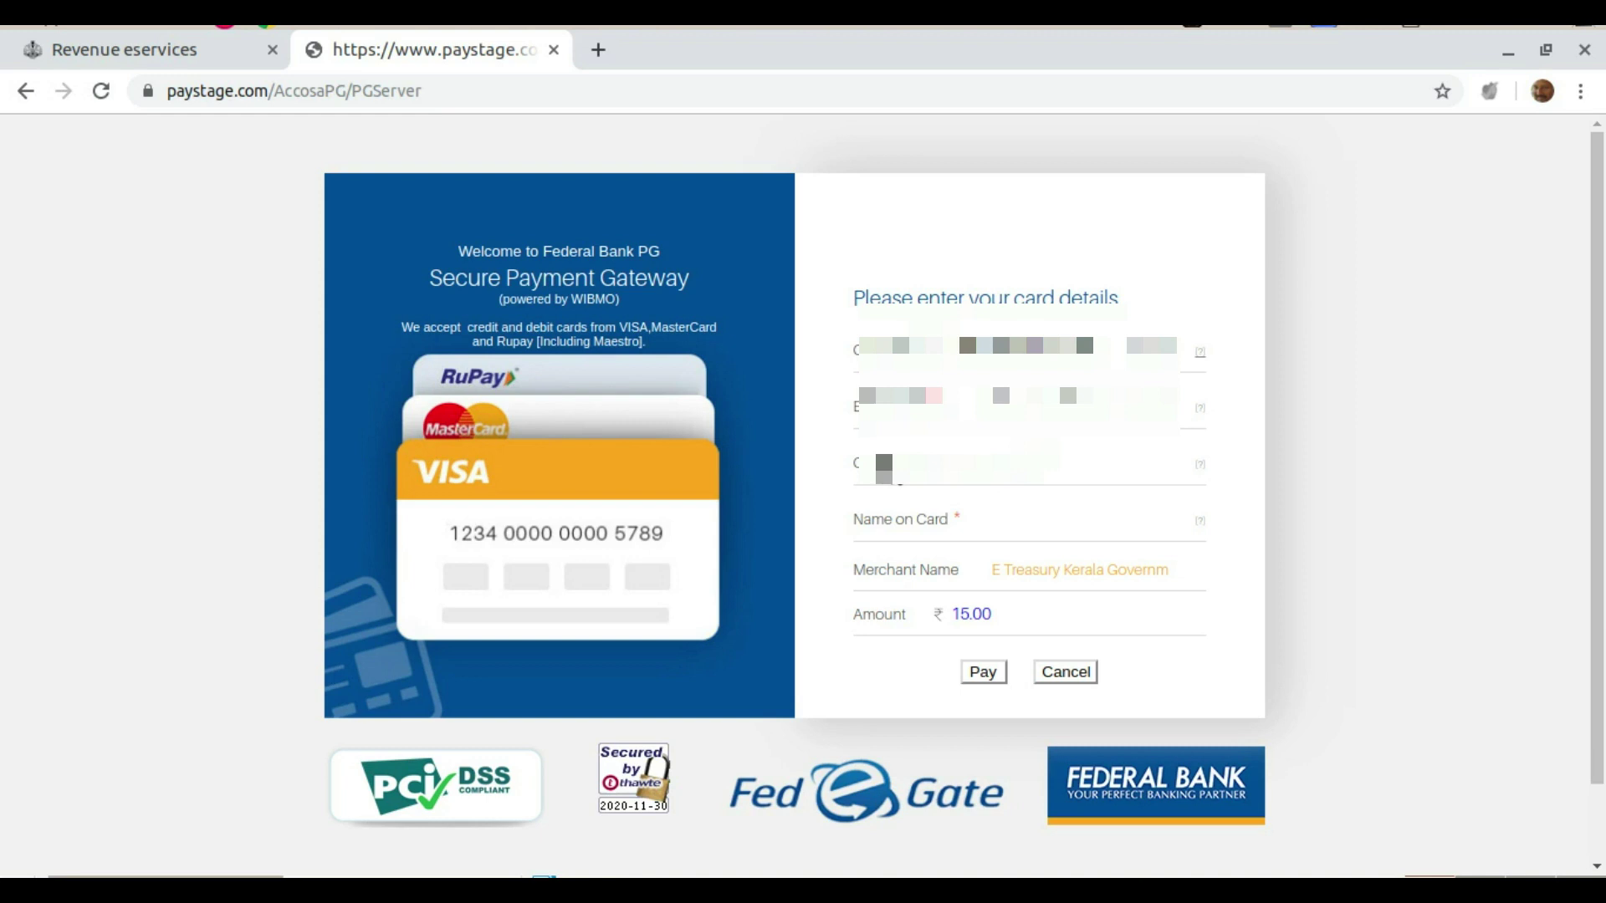
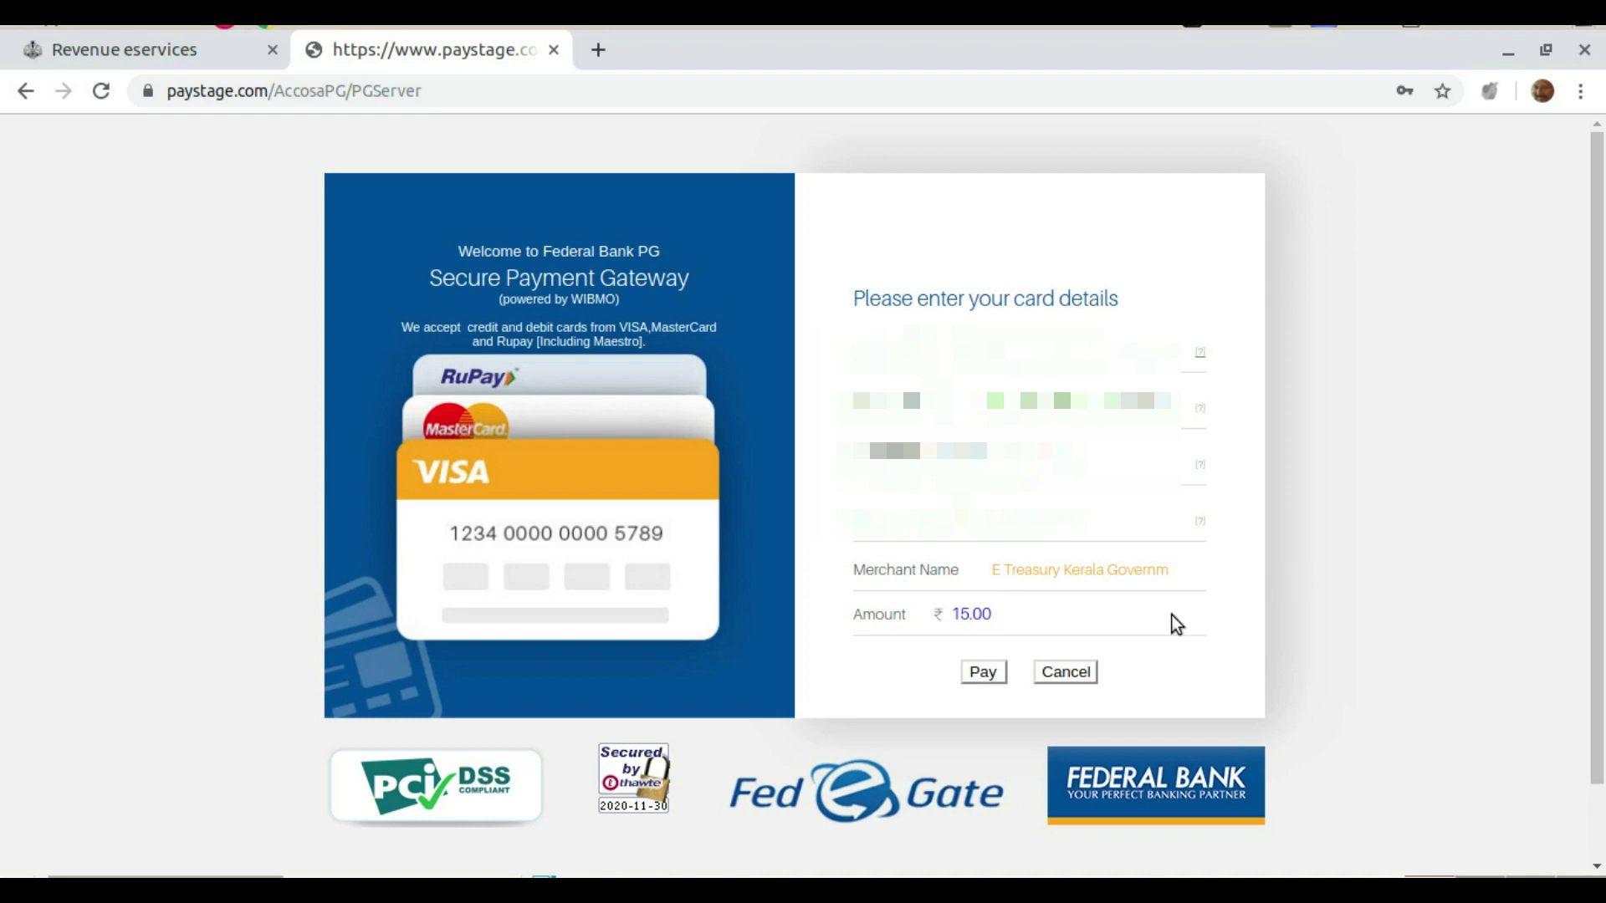
pyautogui.click(991, 673)
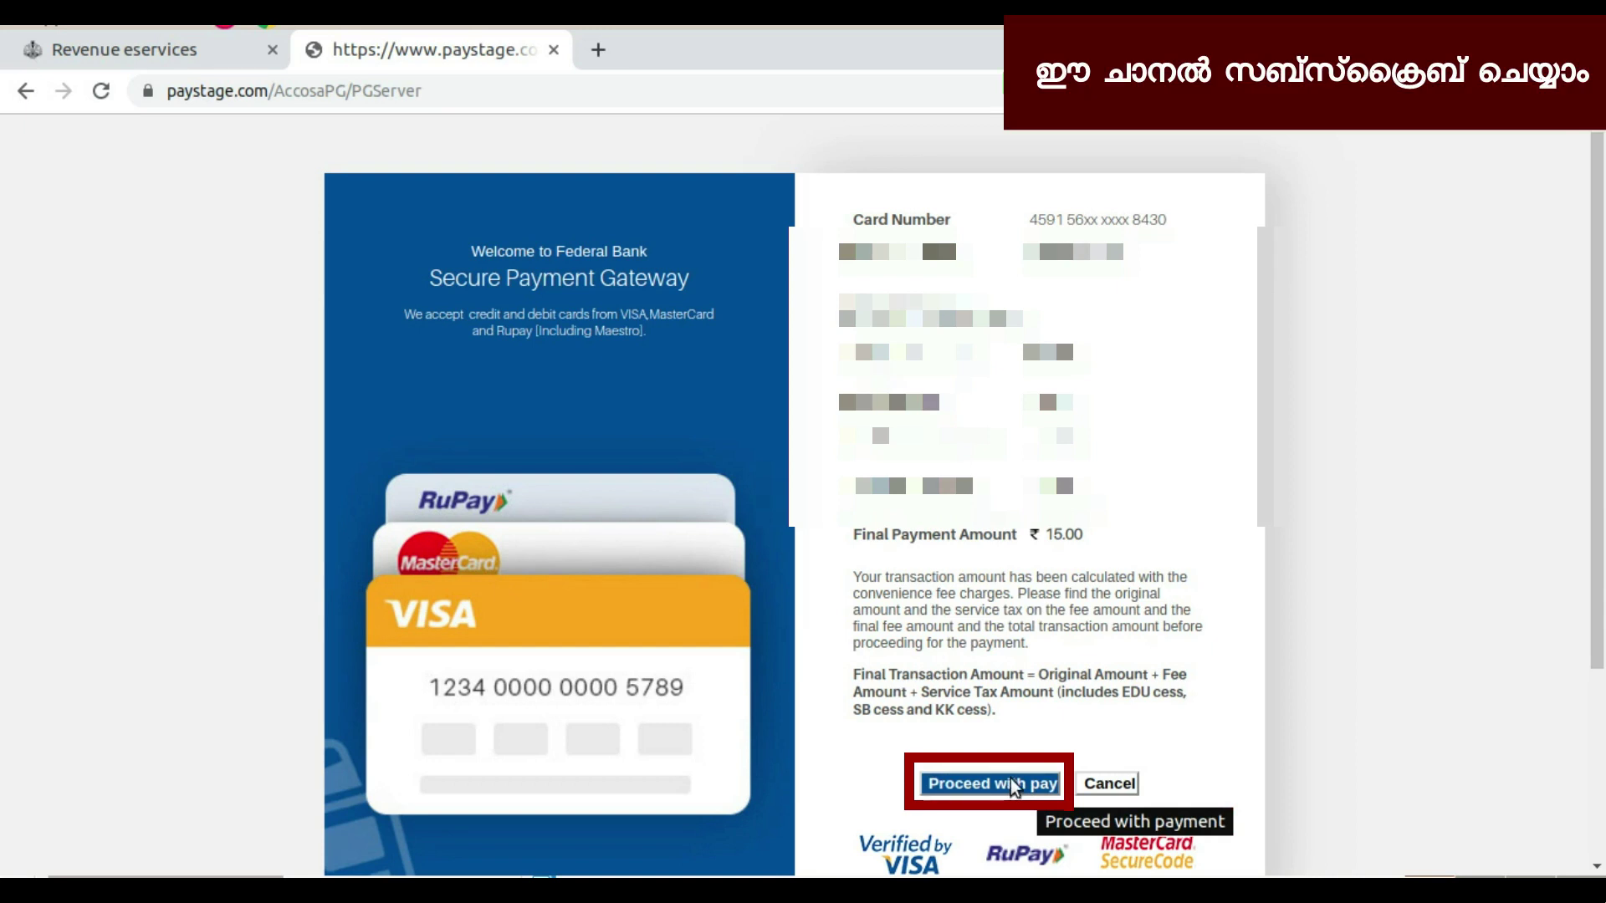
pyautogui.click(1014, 785)
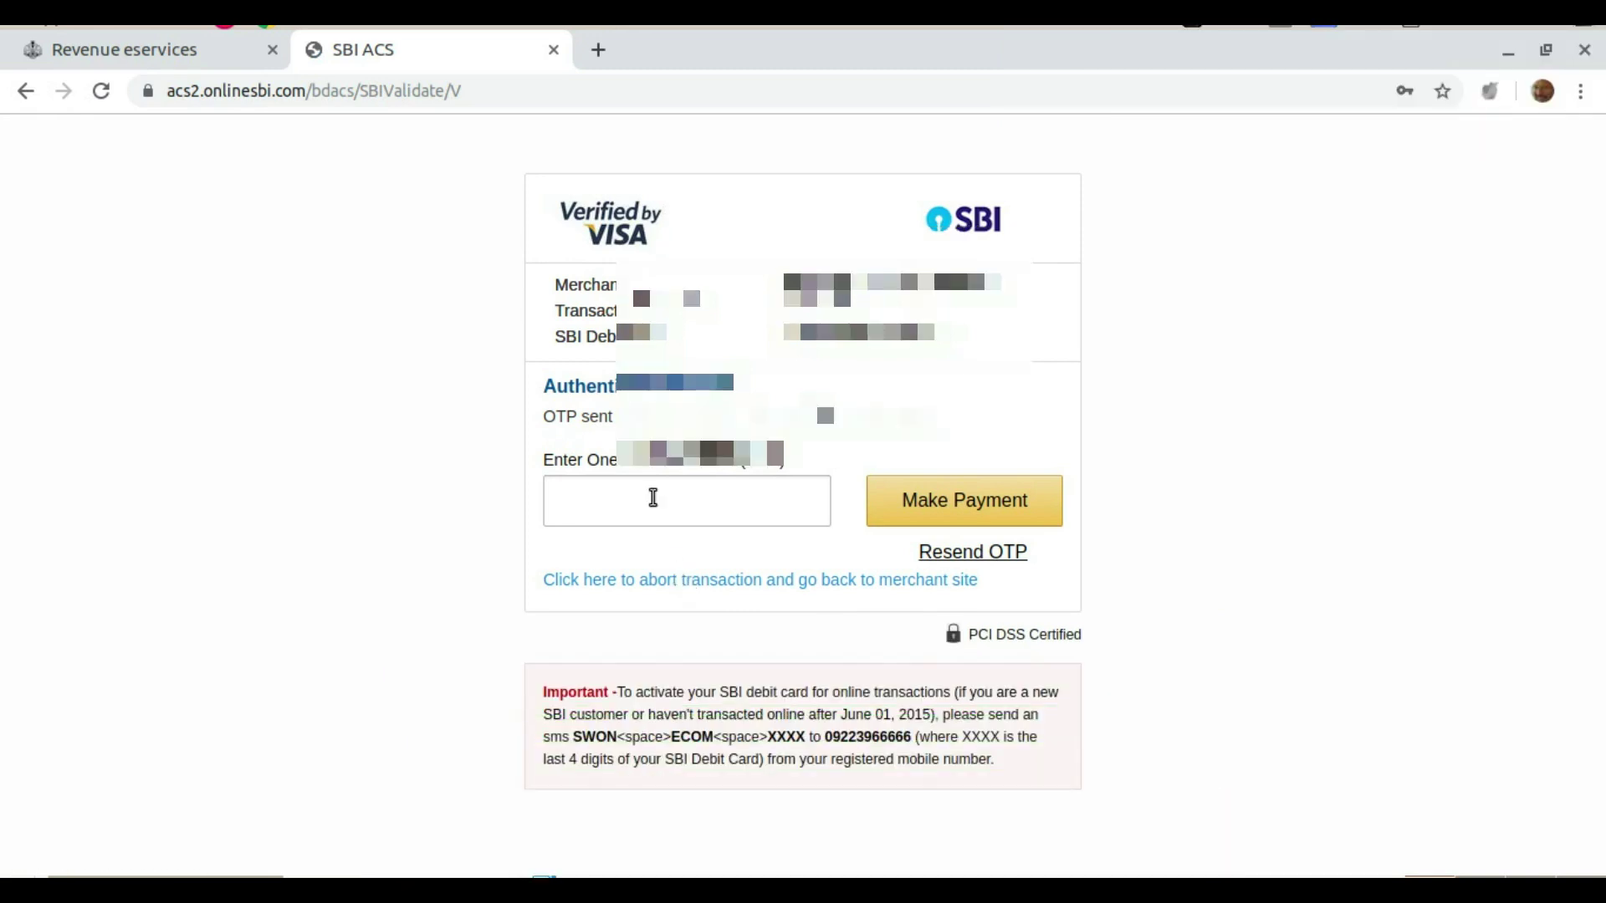
# Paste the SMS one-time password and authorise the card payment on SBI ACS
pyautogui.click(654, 498)
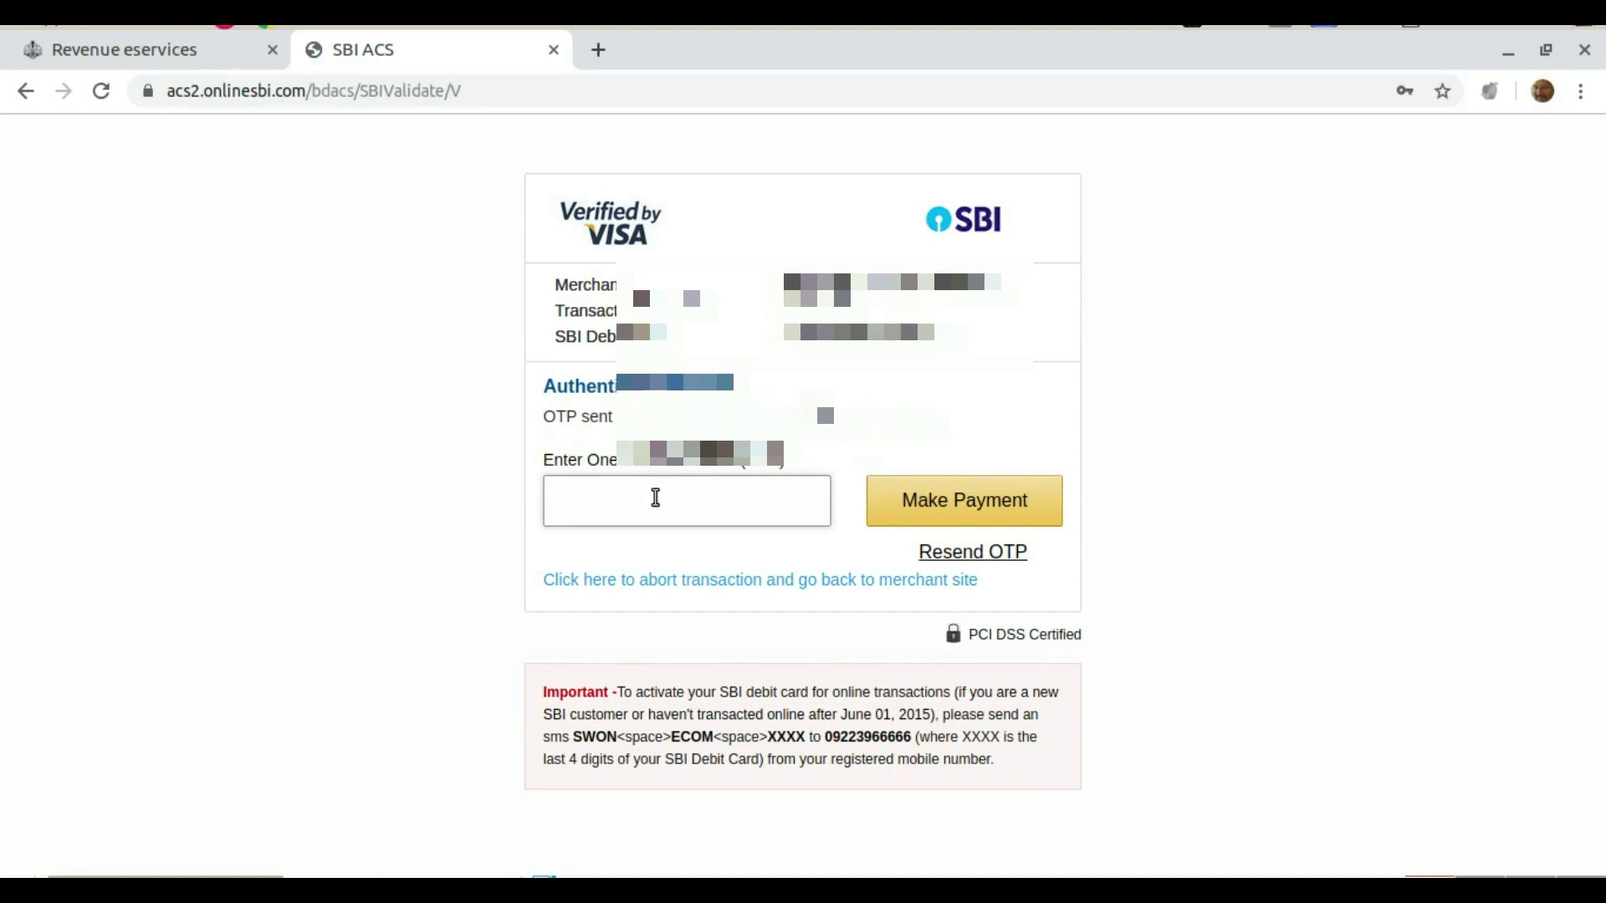
pyautogui.hotkey('ctrl', 'v')
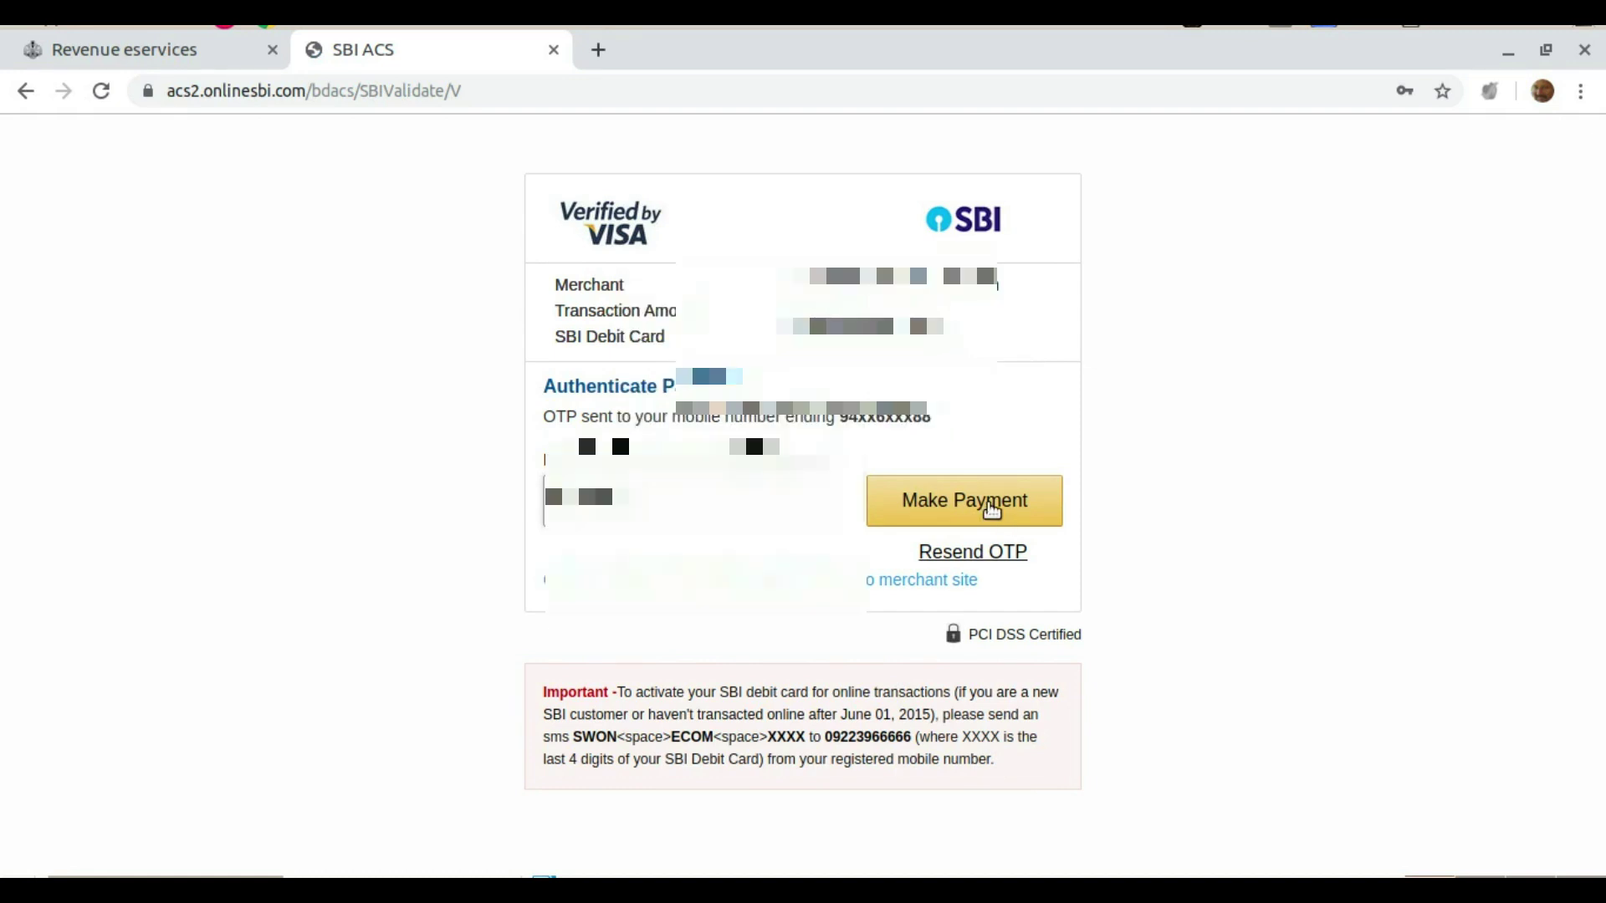
pyautogui.click(989, 507)
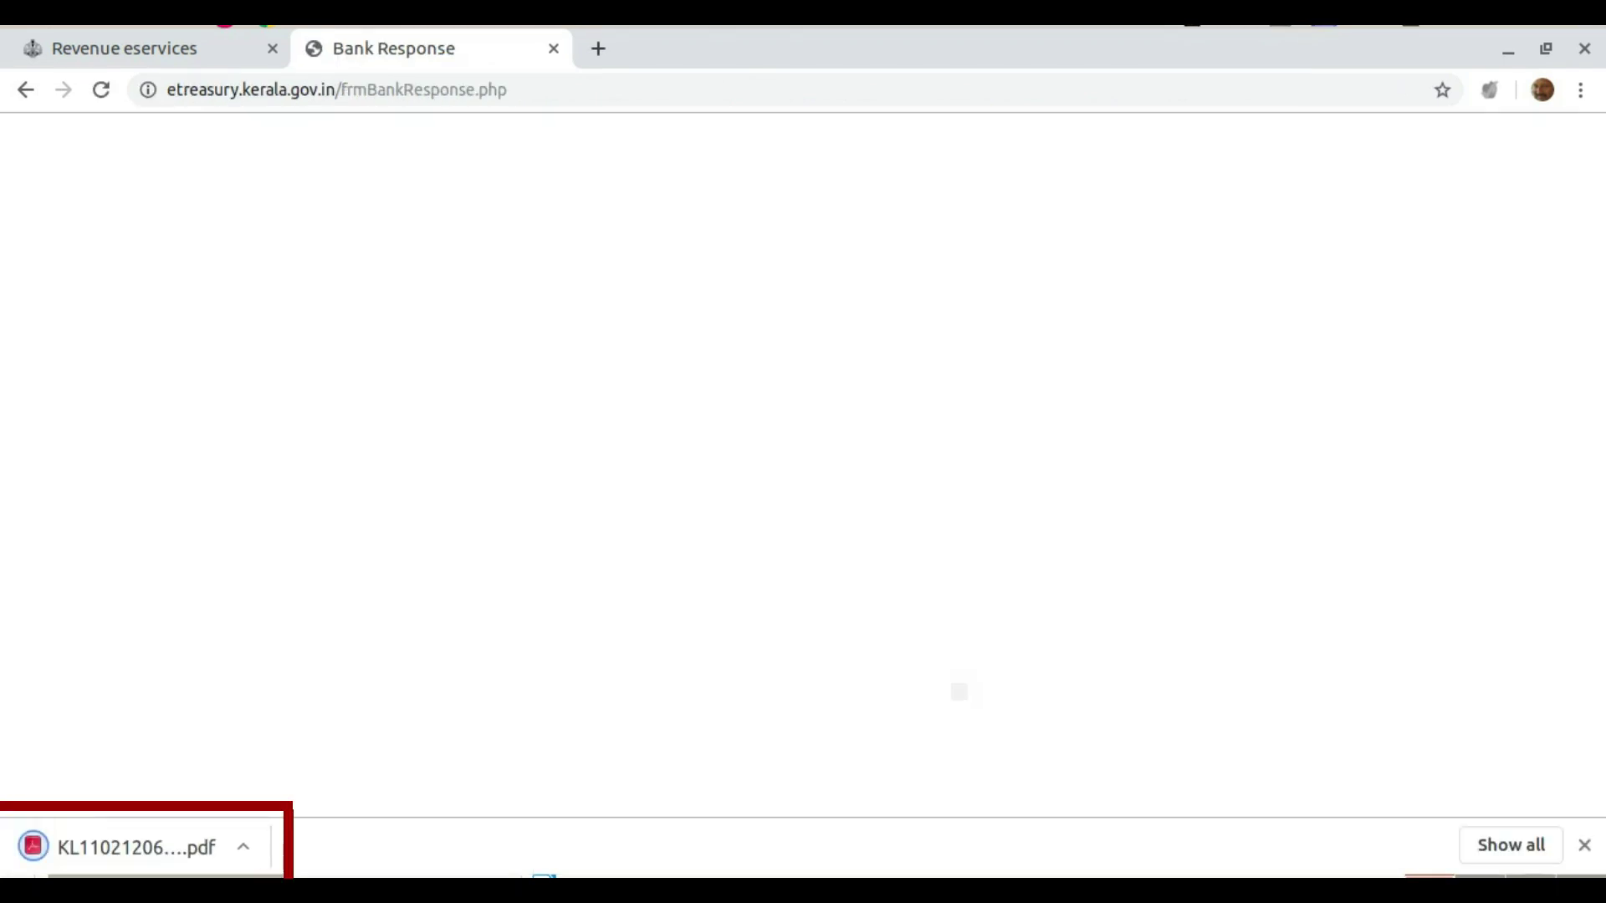
pyautogui.click(128, 843)
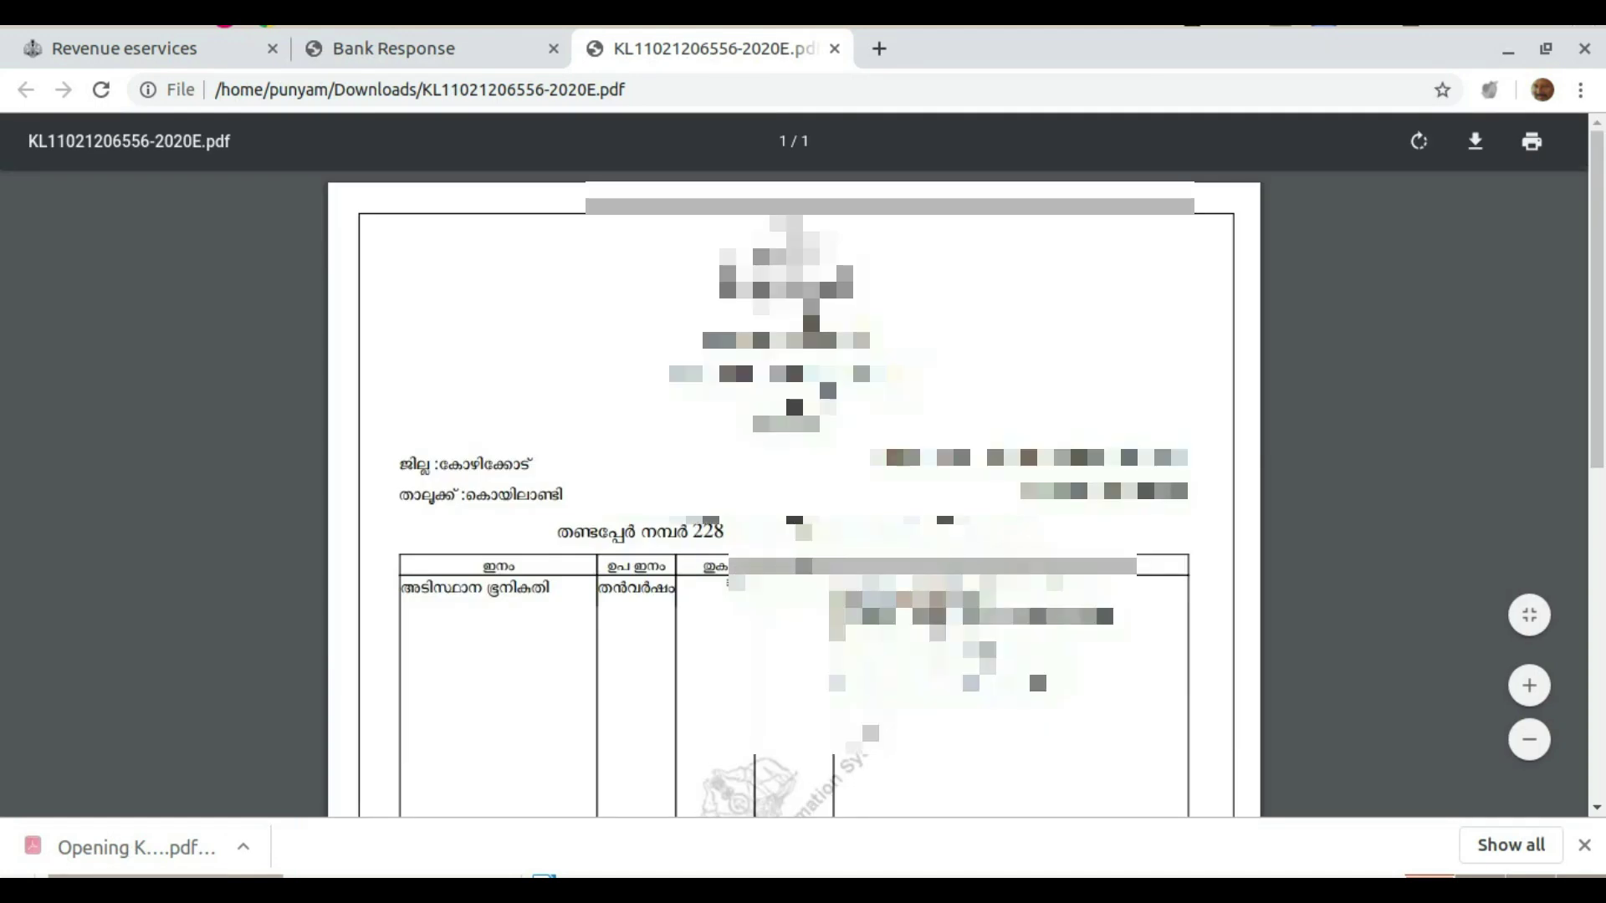
pyautogui.scroll(-3, 793, 494)
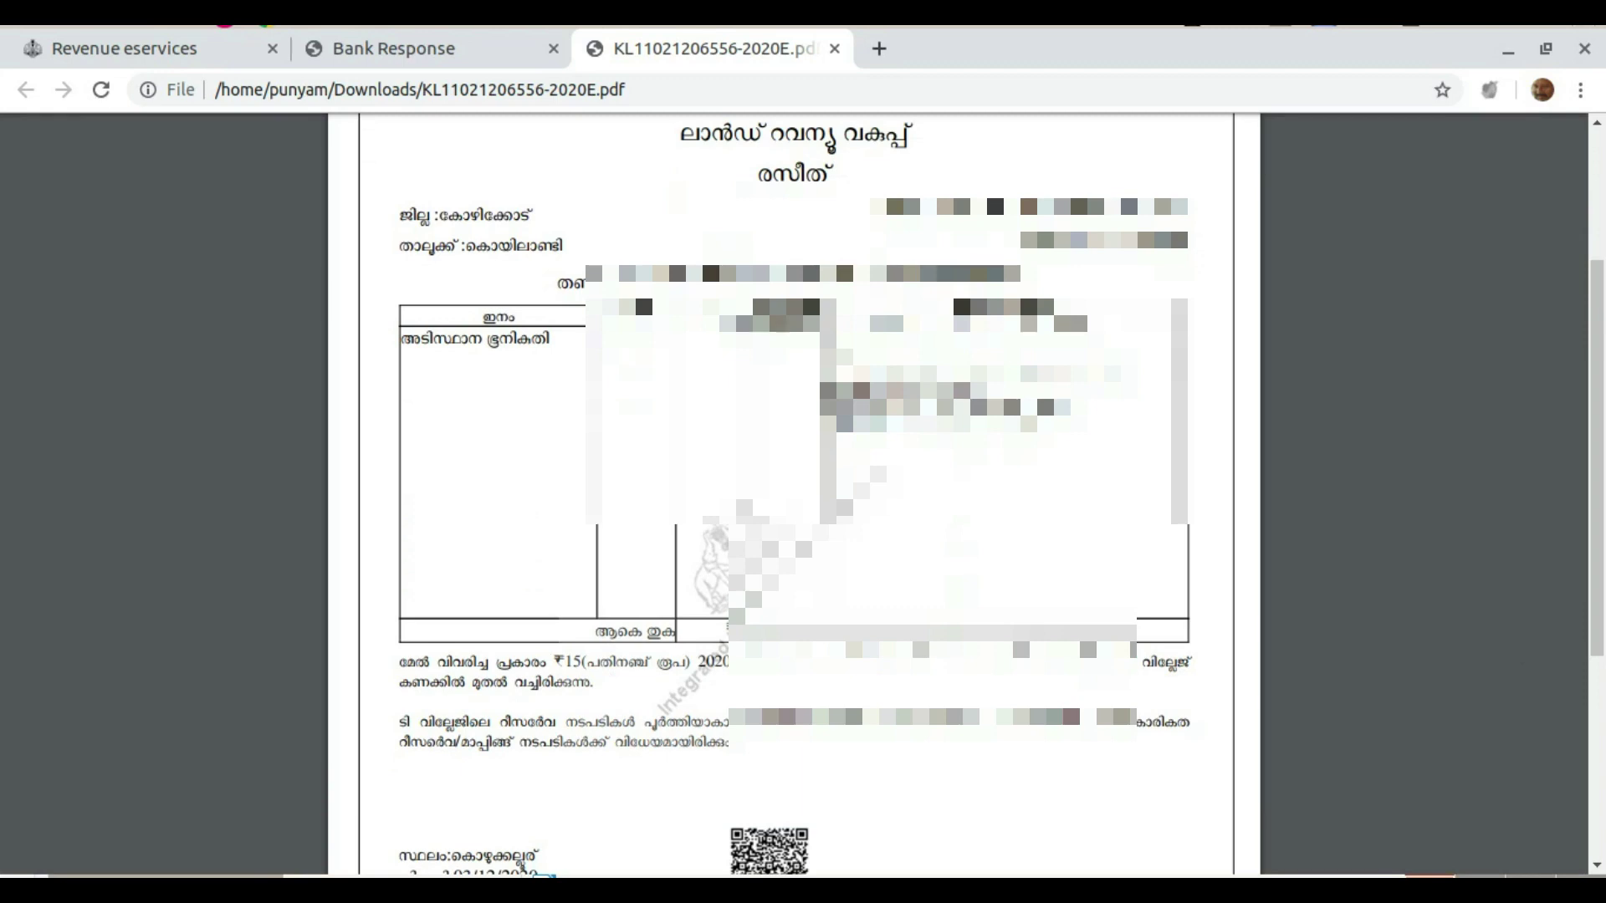
pyautogui.scroll(-3, 793, 494)
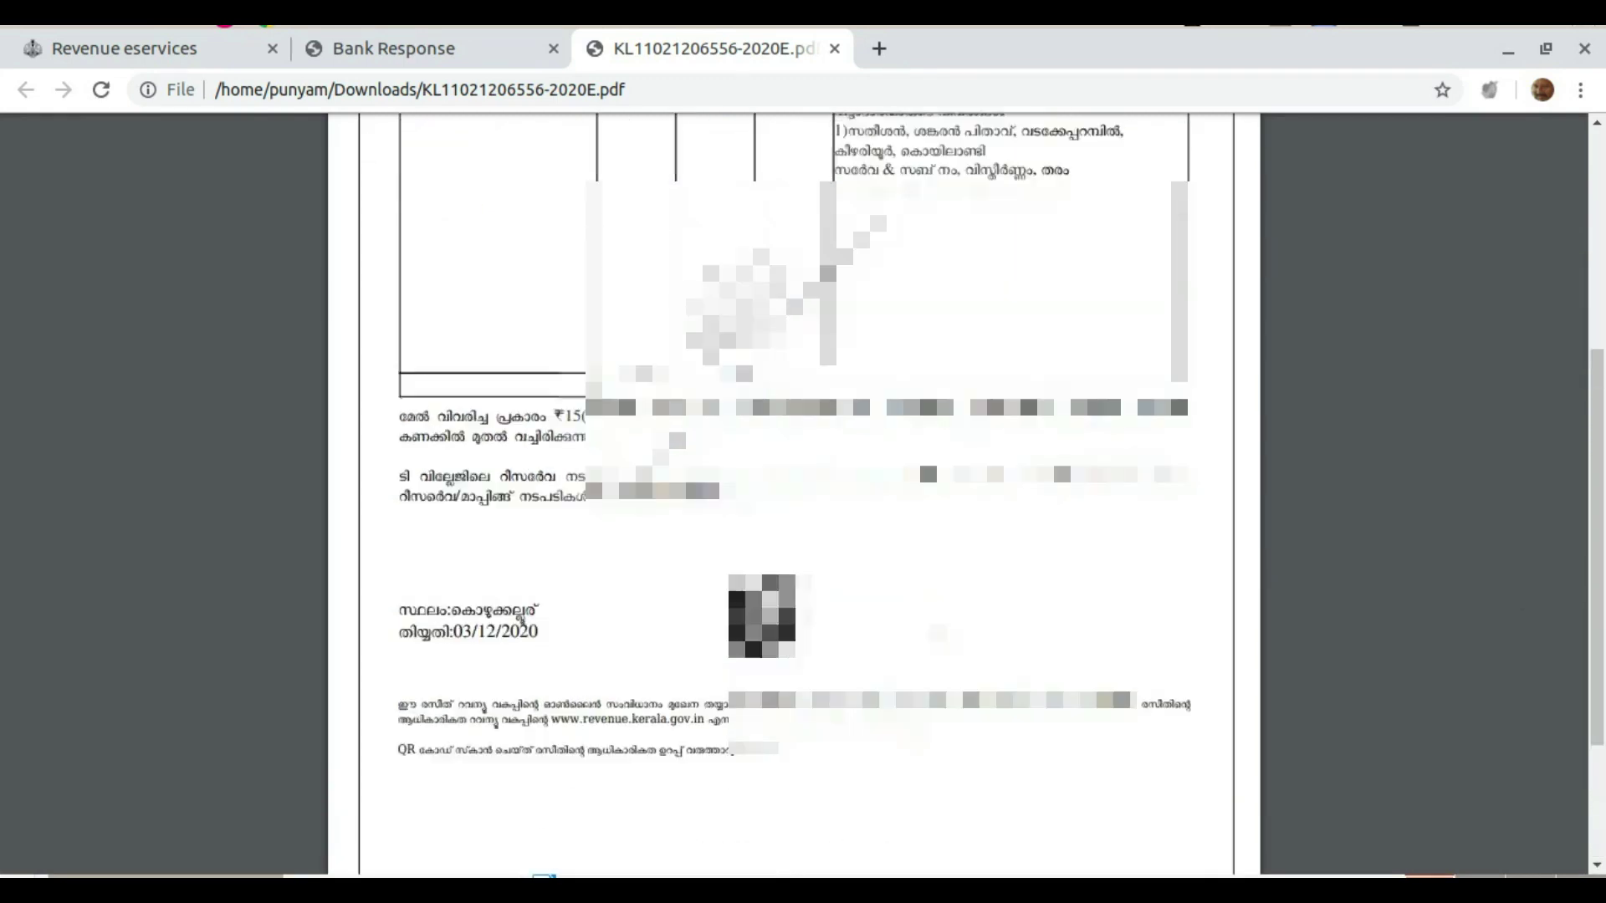
pyautogui.scroll(4, 793, 494)
pyautogui.scroll(-3, 793, 493)
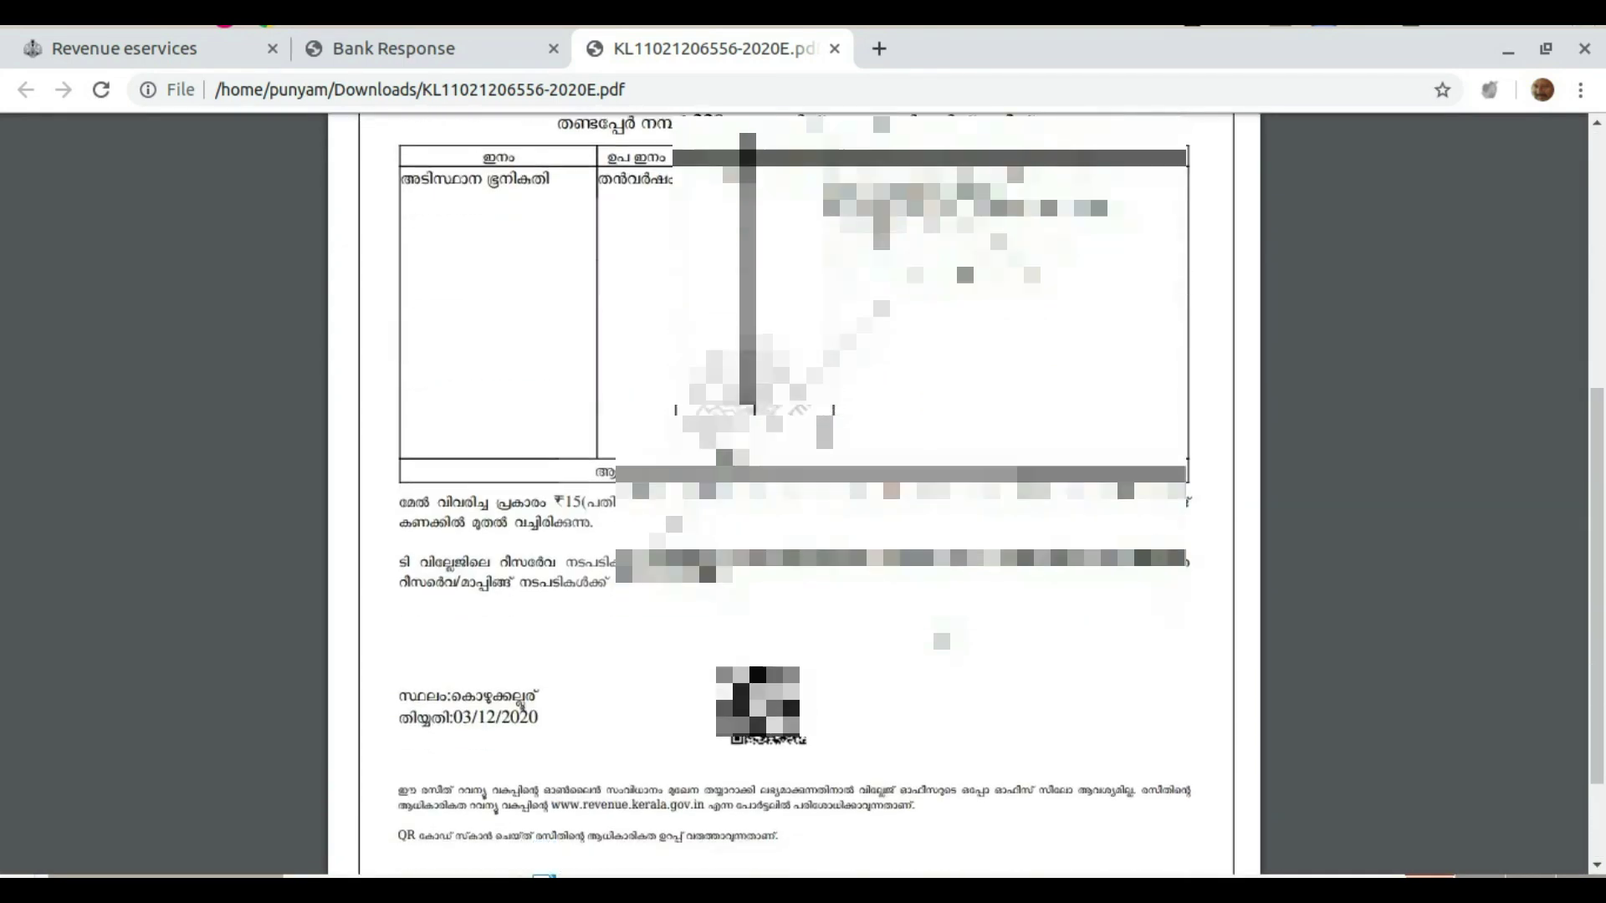
pyautogui.scroll(-4, 521, 705)
pyautogui.scroll(9, 521, 705)
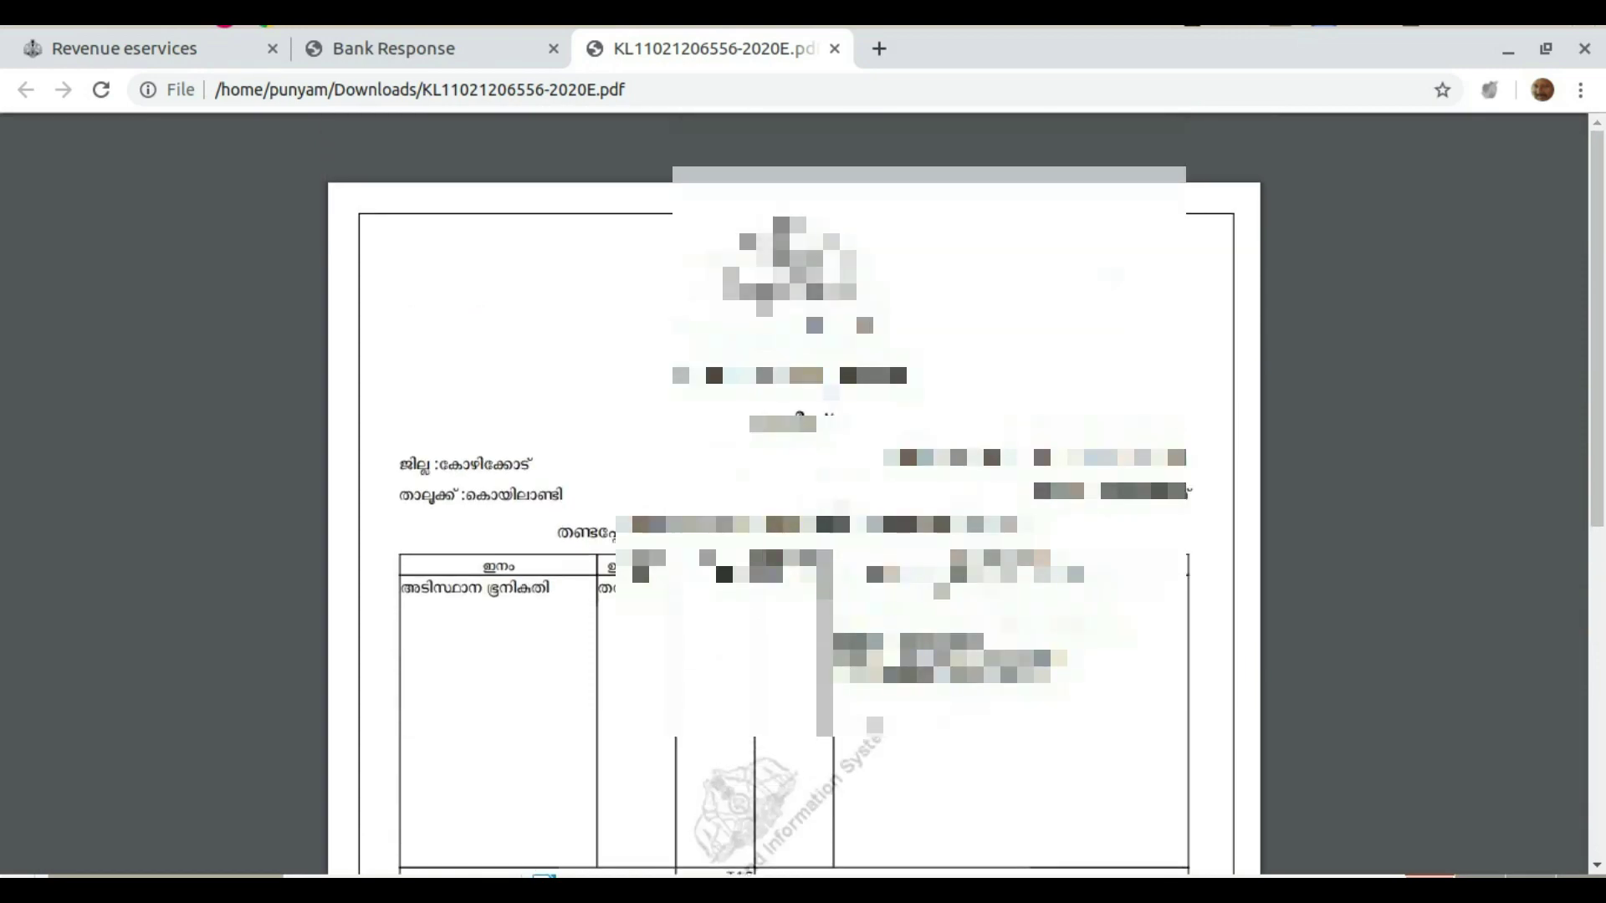